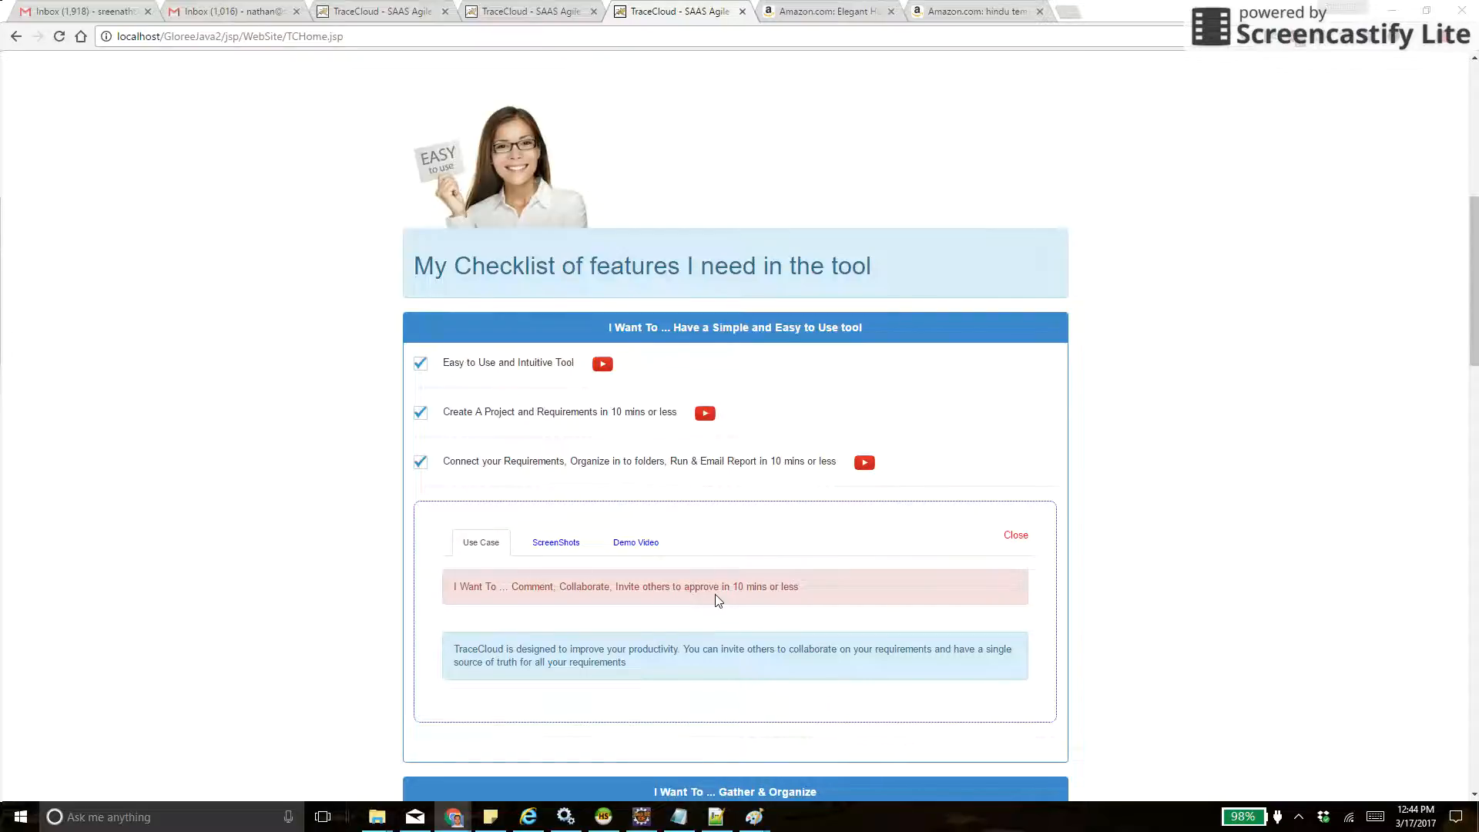
- Switch to the TraceCloud projects dashboard in Internet Explorer and invite the colleague's email address to Demo Video Project as Administrator
key(alt+Tab)
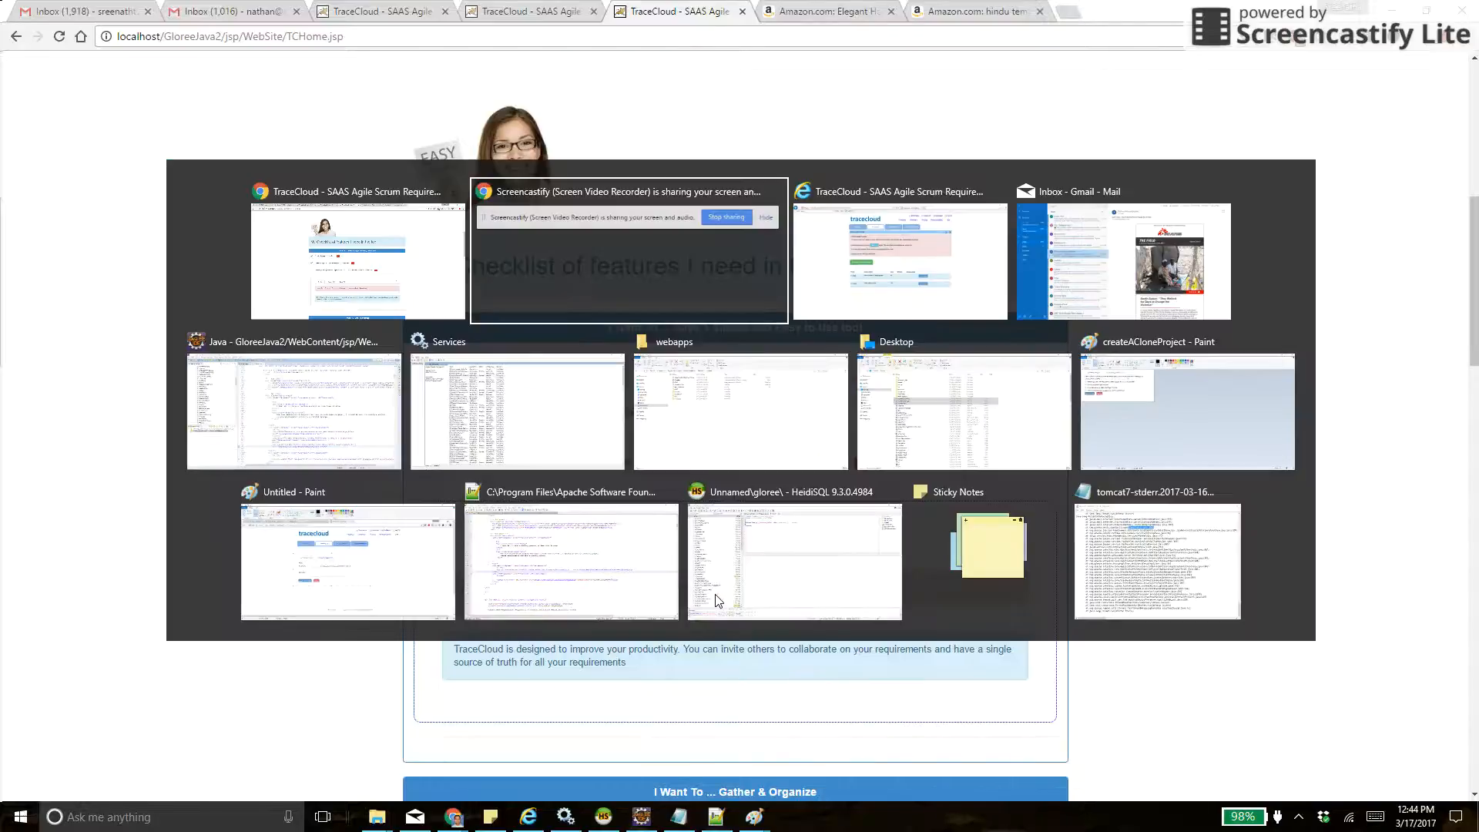
key(alt+Tab)
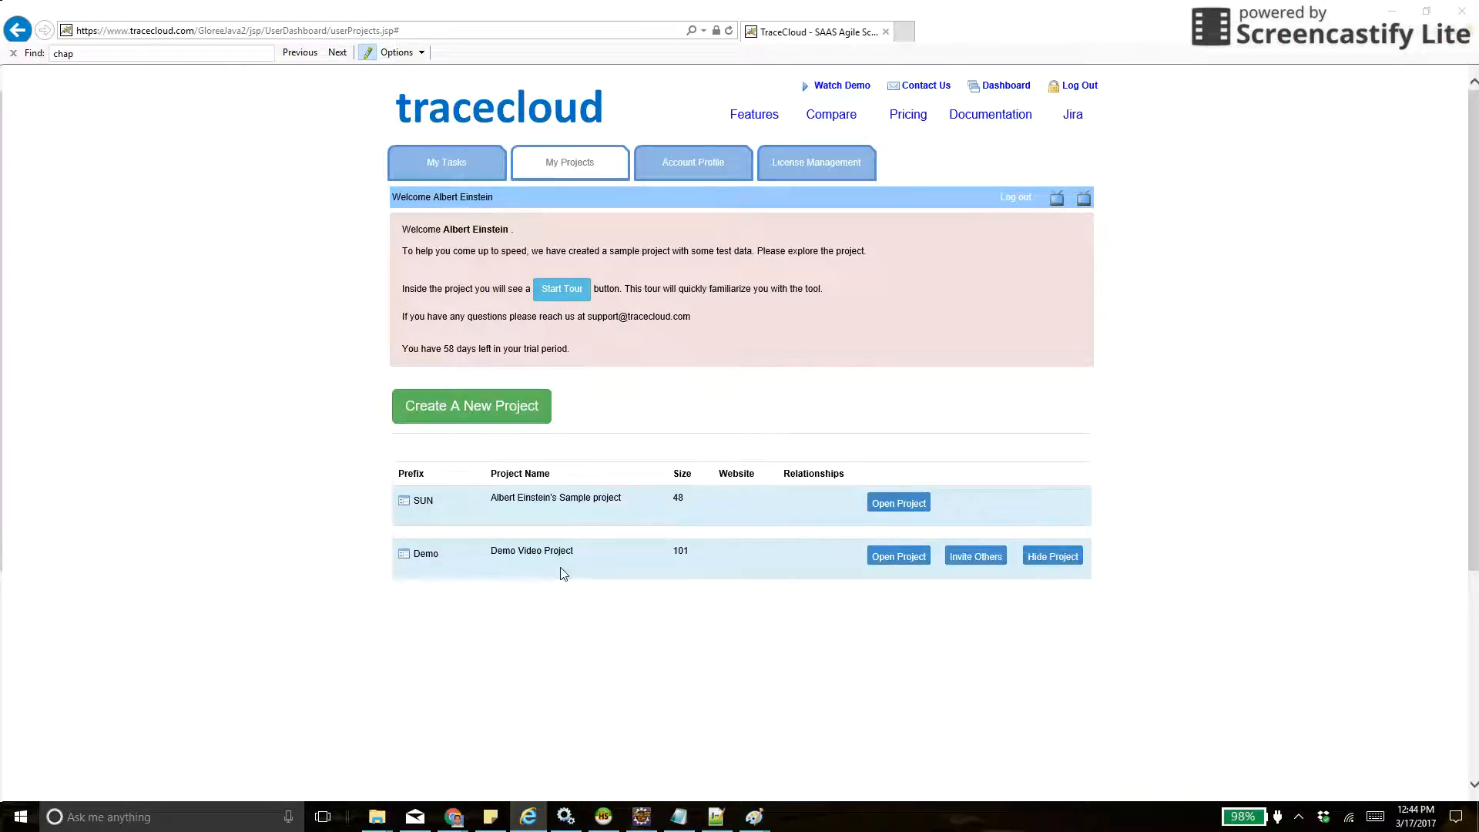
click(969, 565)
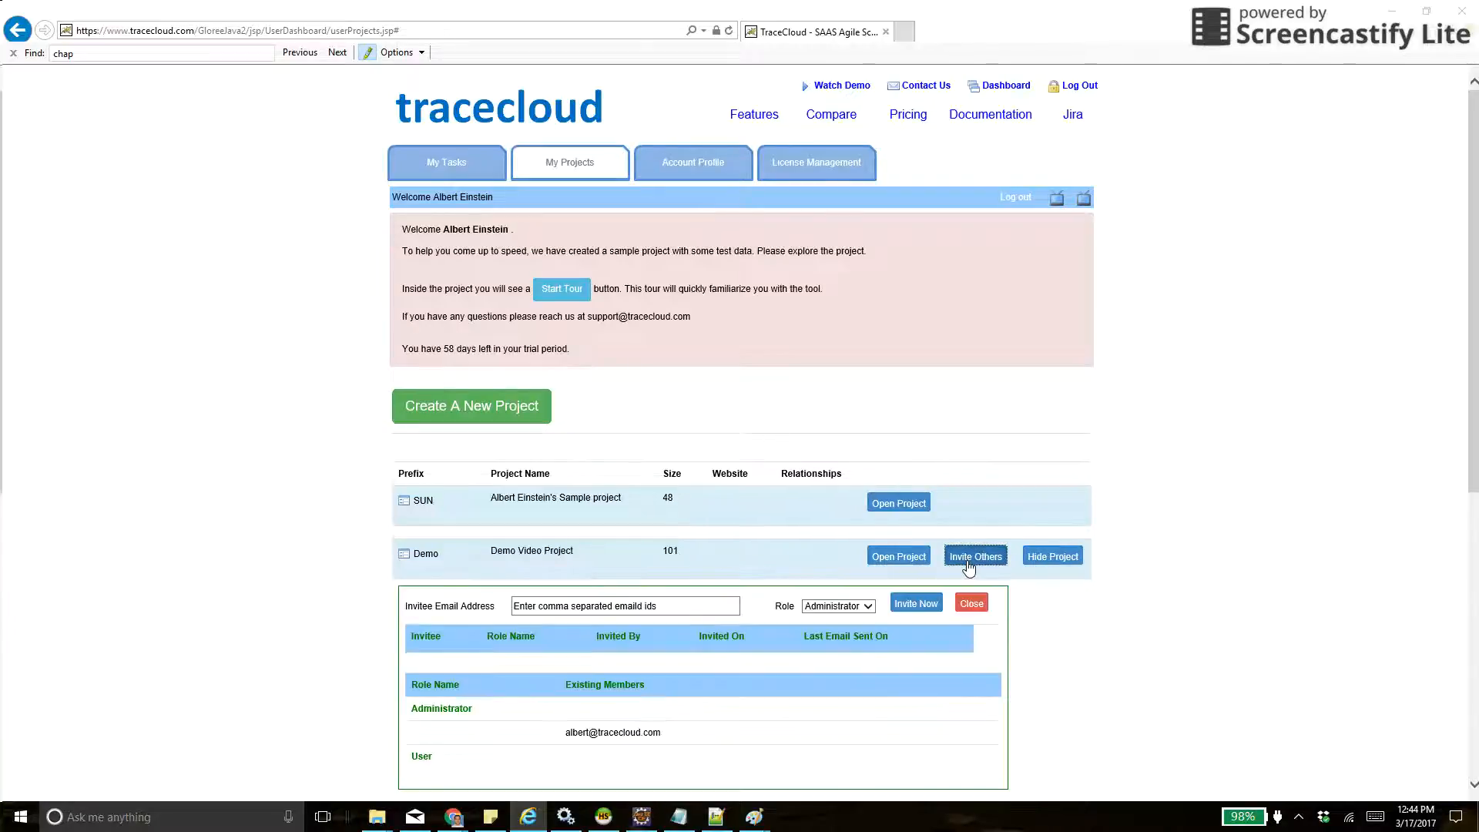
click(651, 608)
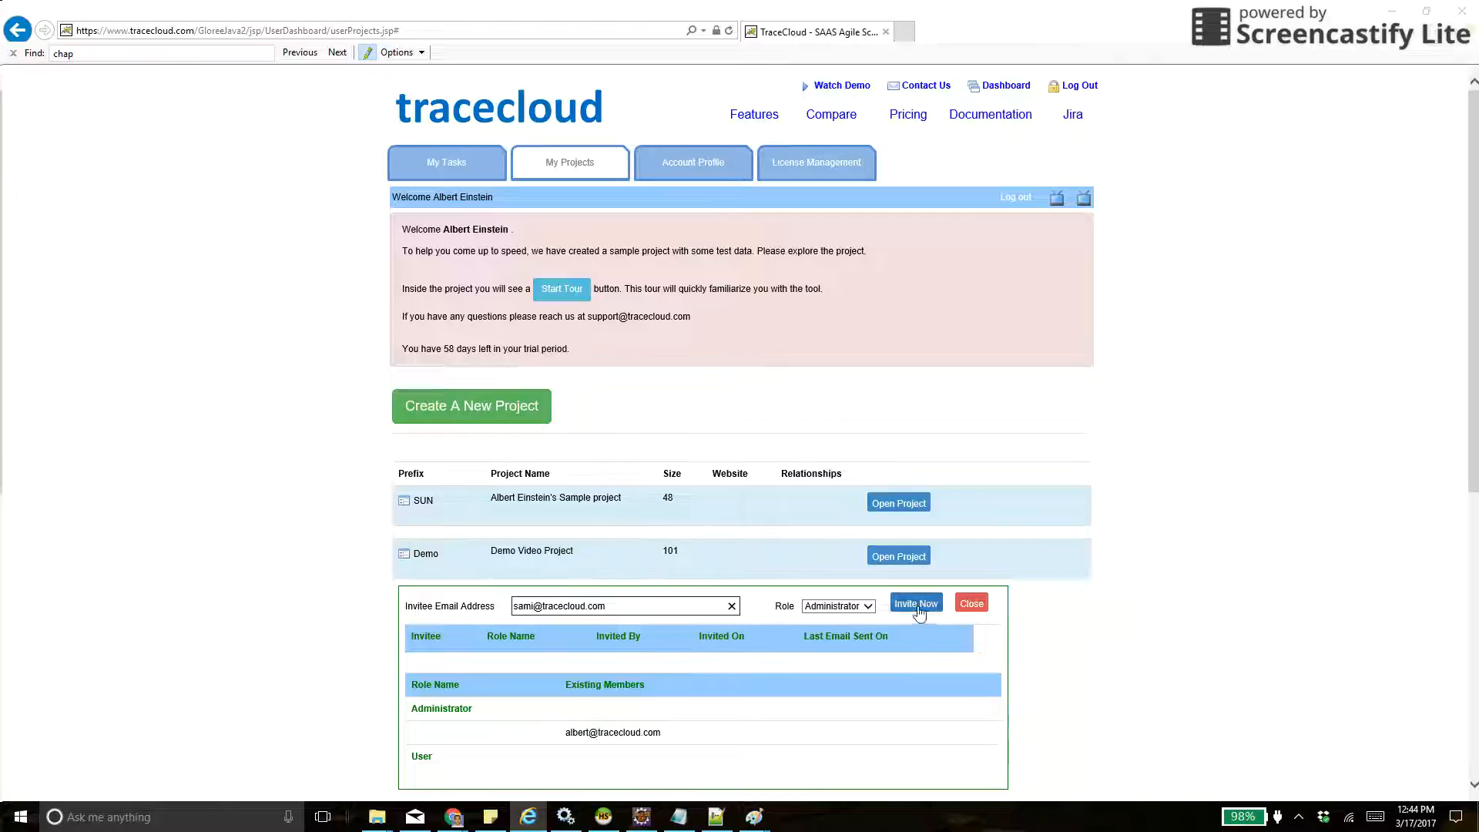
click(857, 611)
click(857, 607)
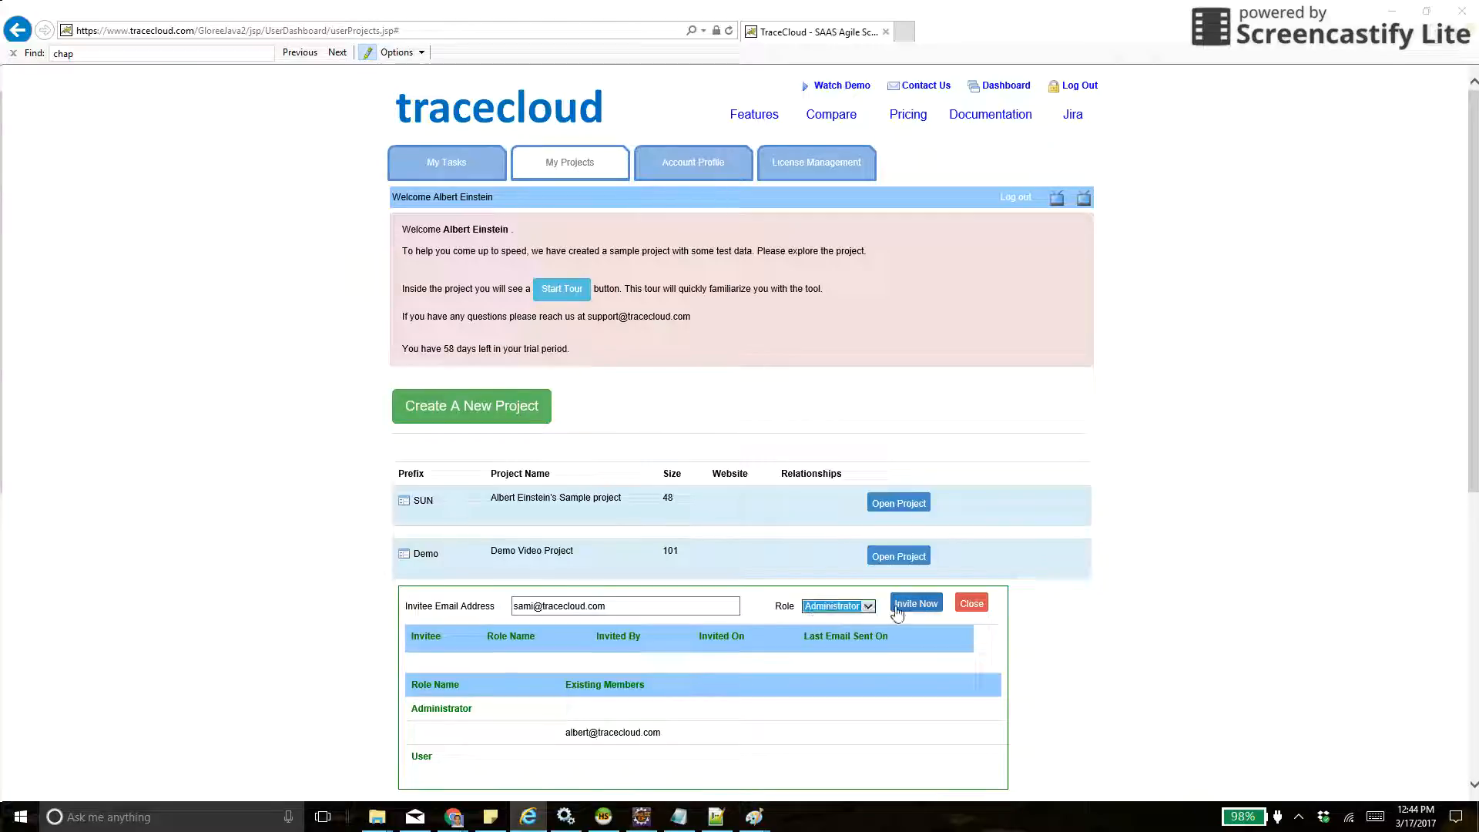
click(897, 606)
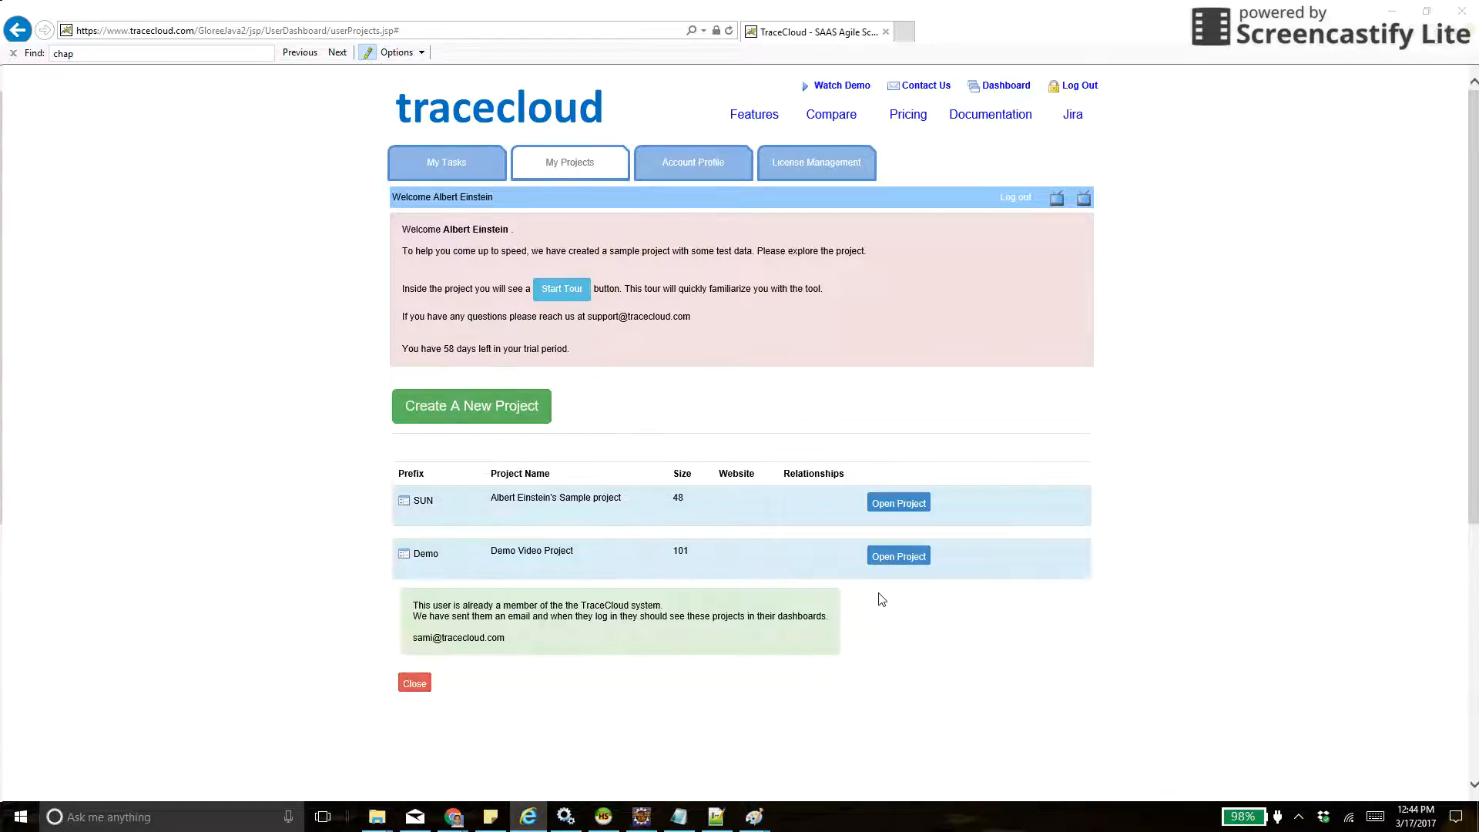
- Check the existing members listed in Demo Video Project's invitation form, and close the form
click(986, 557)
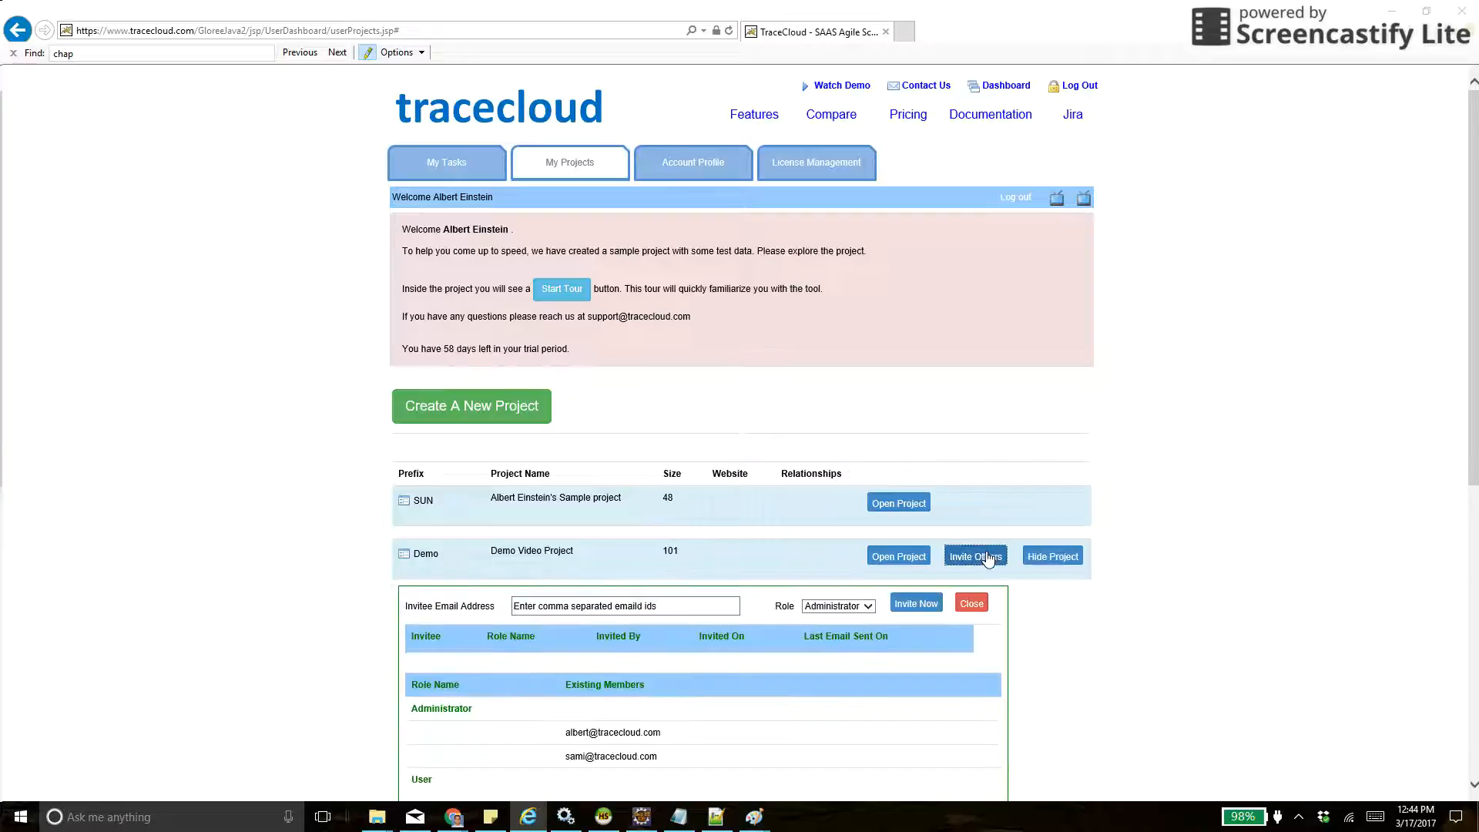
scroll(1181, 673, down, 2)
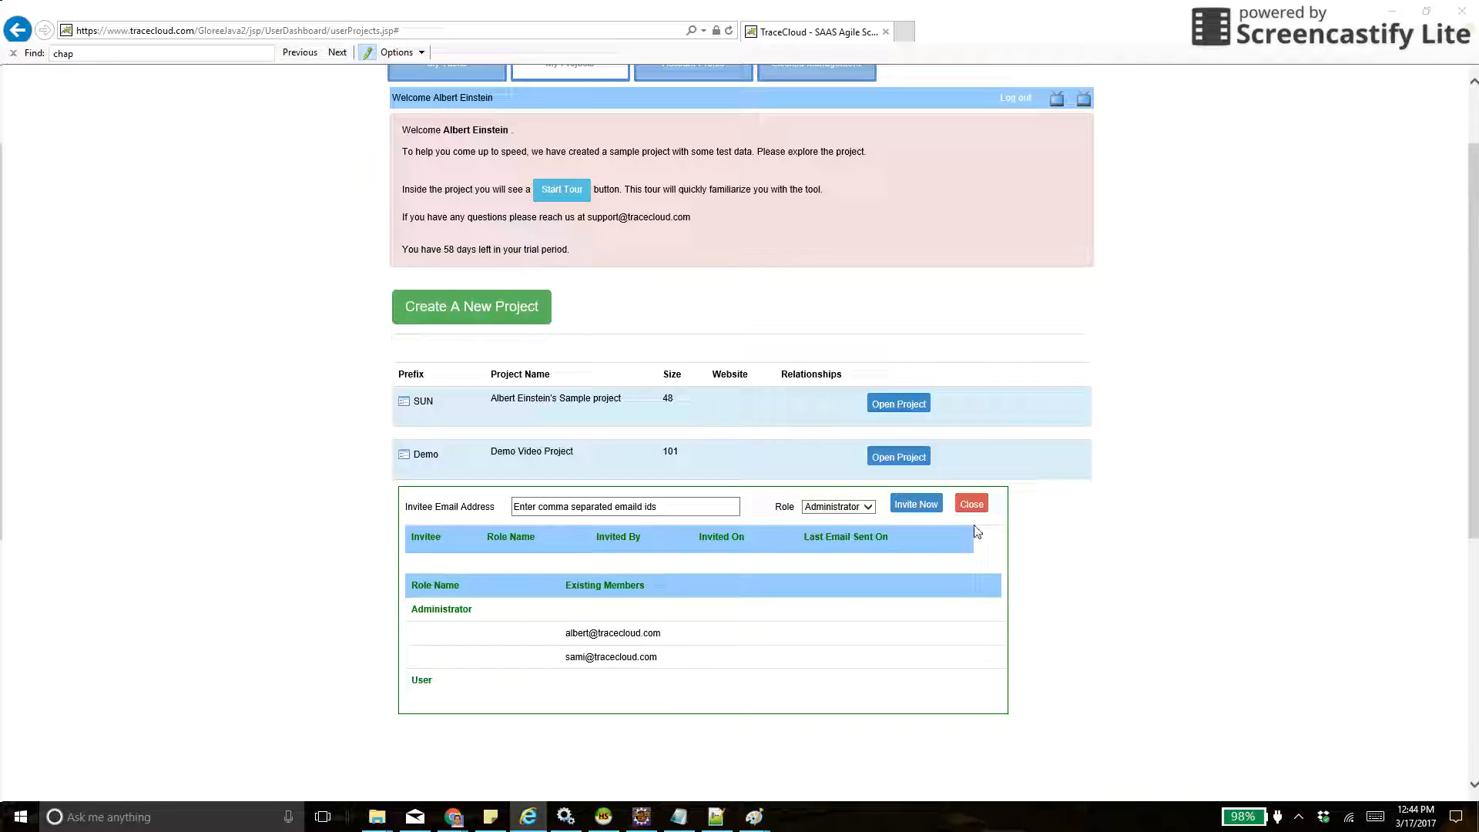
click(973, 505)
- Open Demo Video Project and display the contents of its Functional Requirements folder
mouse_move(921, 482)
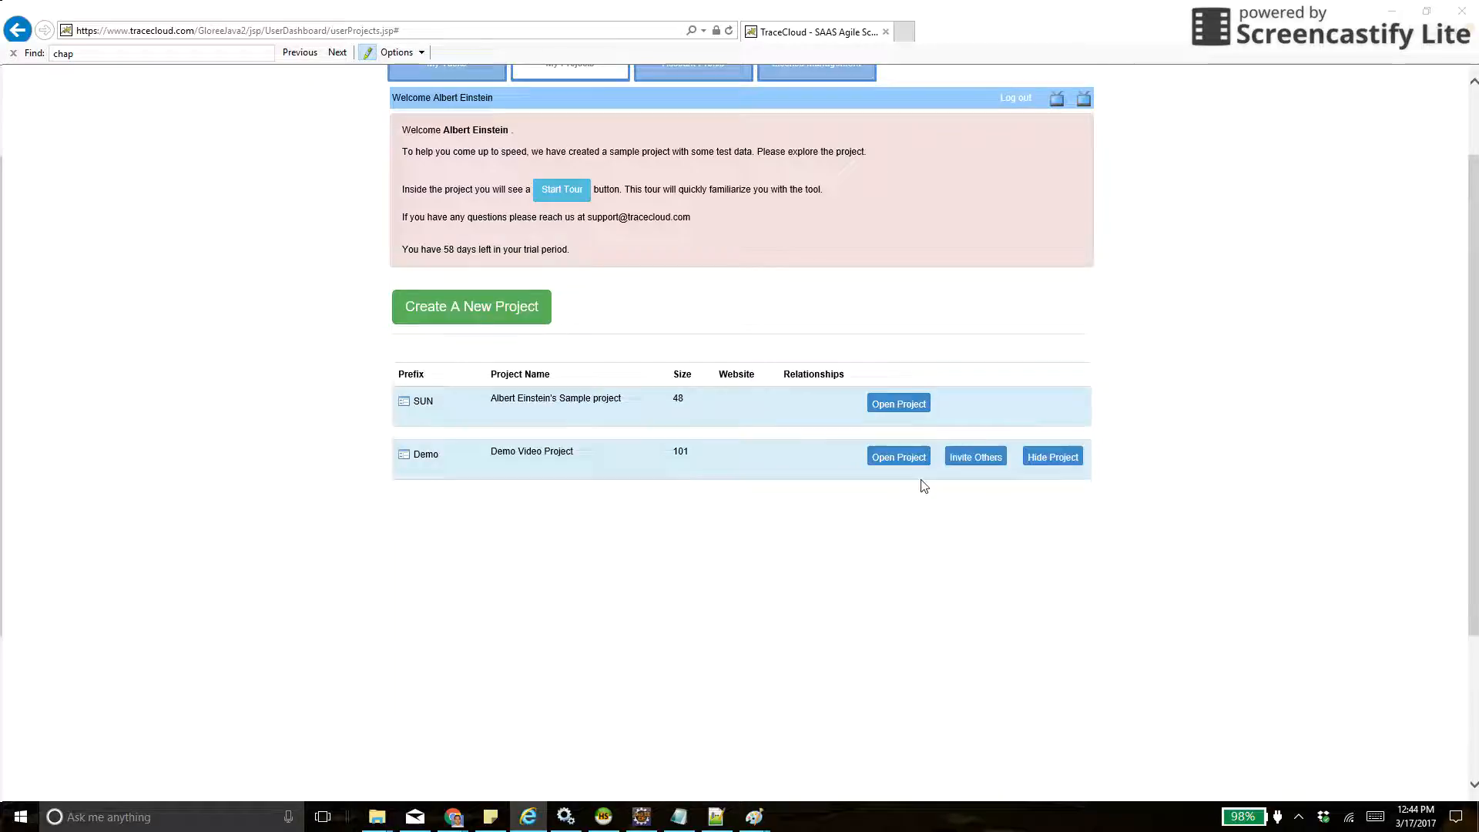
click(899, 456)
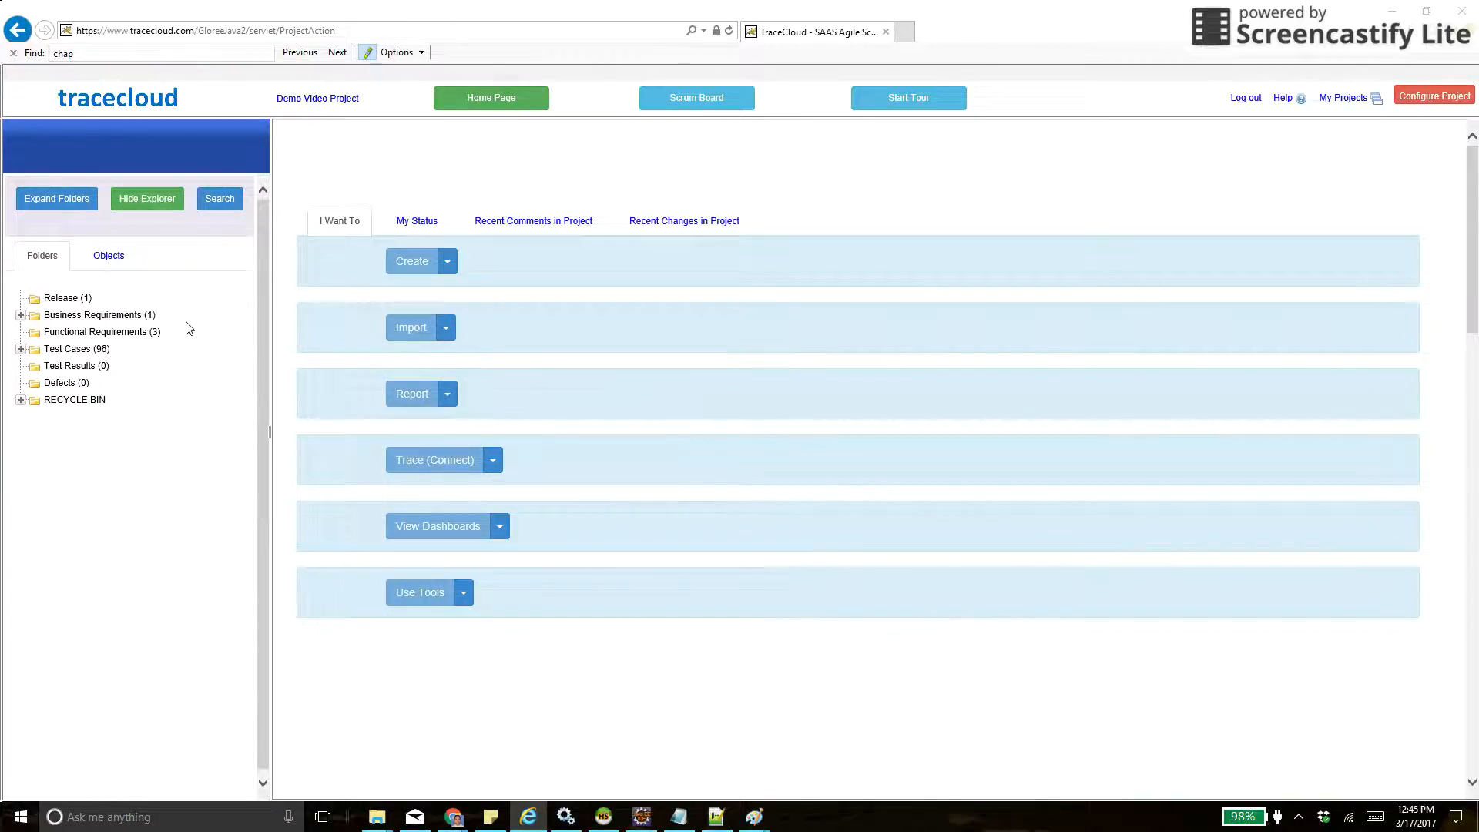
click(126, 332)
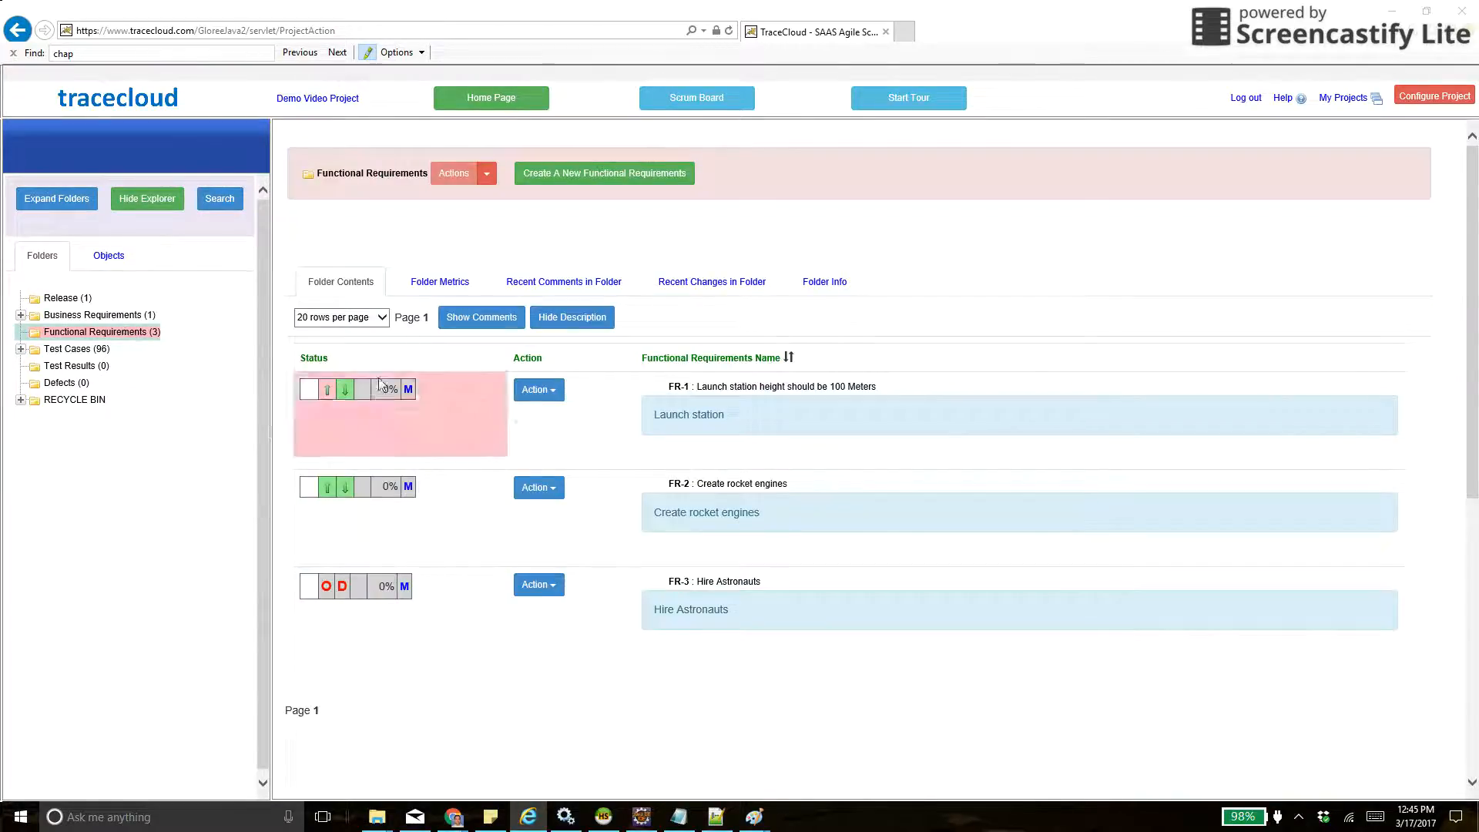
- Add the comment "Needs more clarity" to requirement FR-1 from the folder's requirement list
click(548, 393)
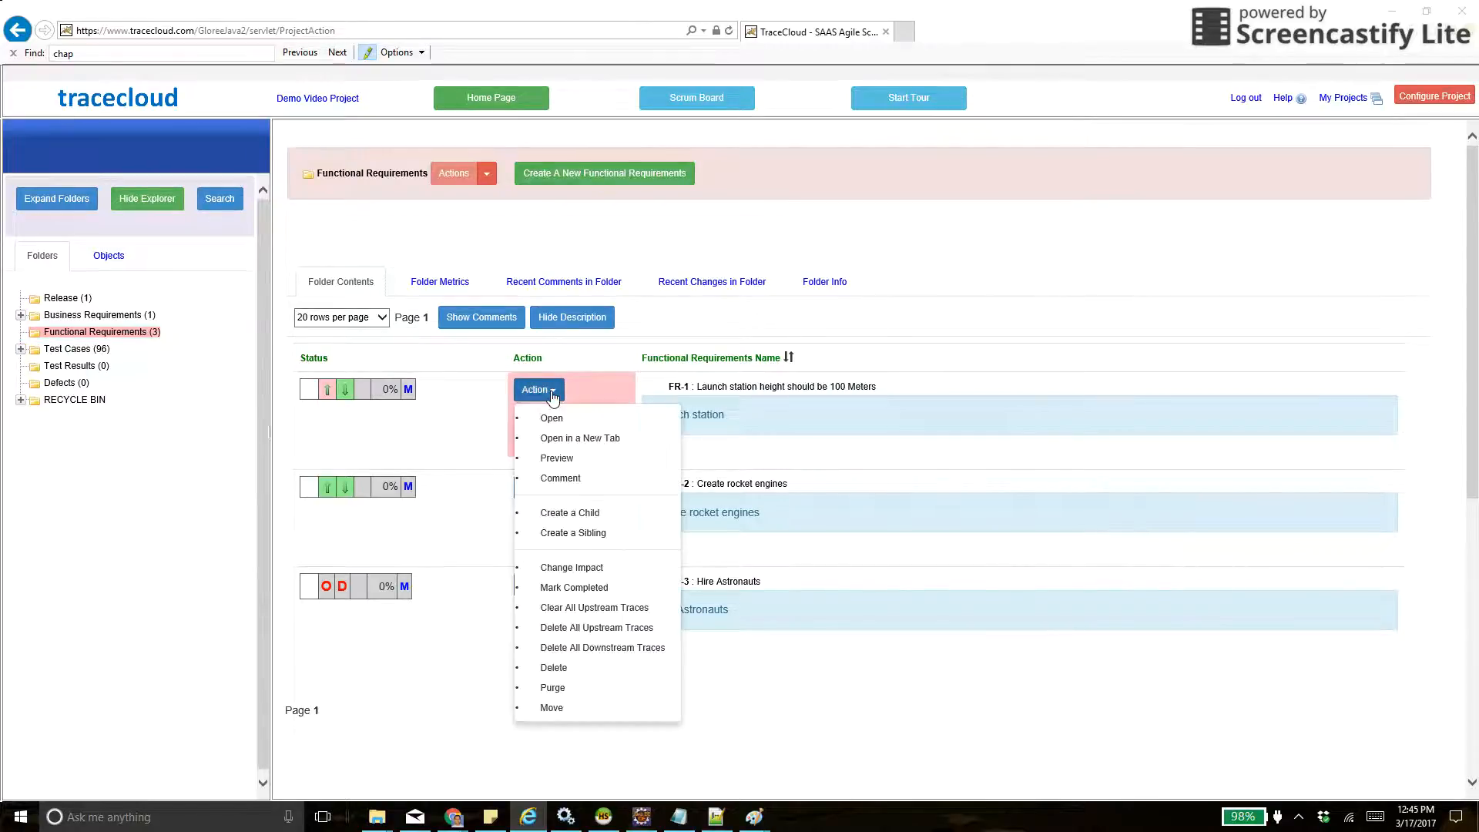
click(560, 478)
click(593, 519)
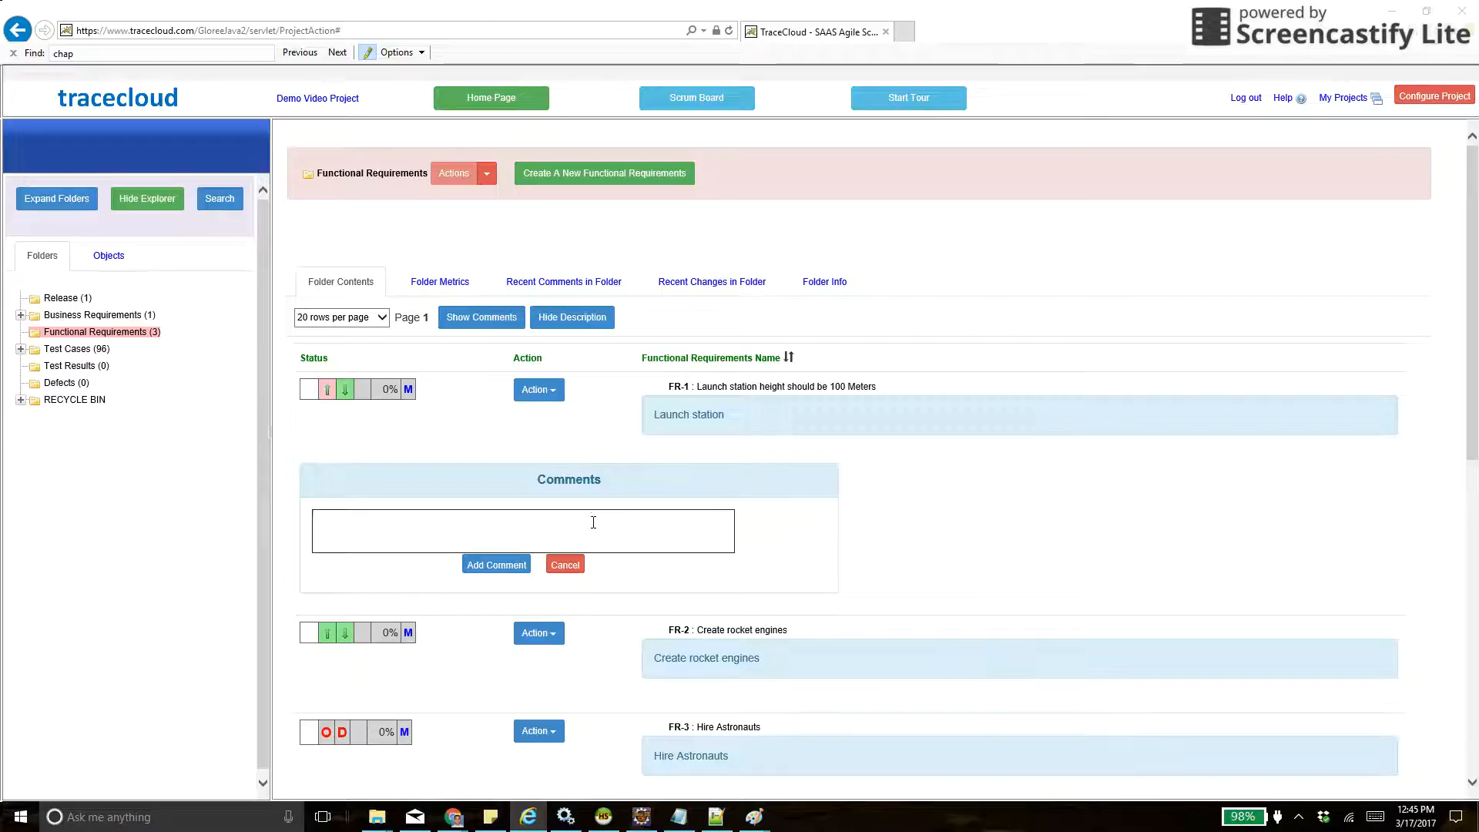
text(Needs mor)
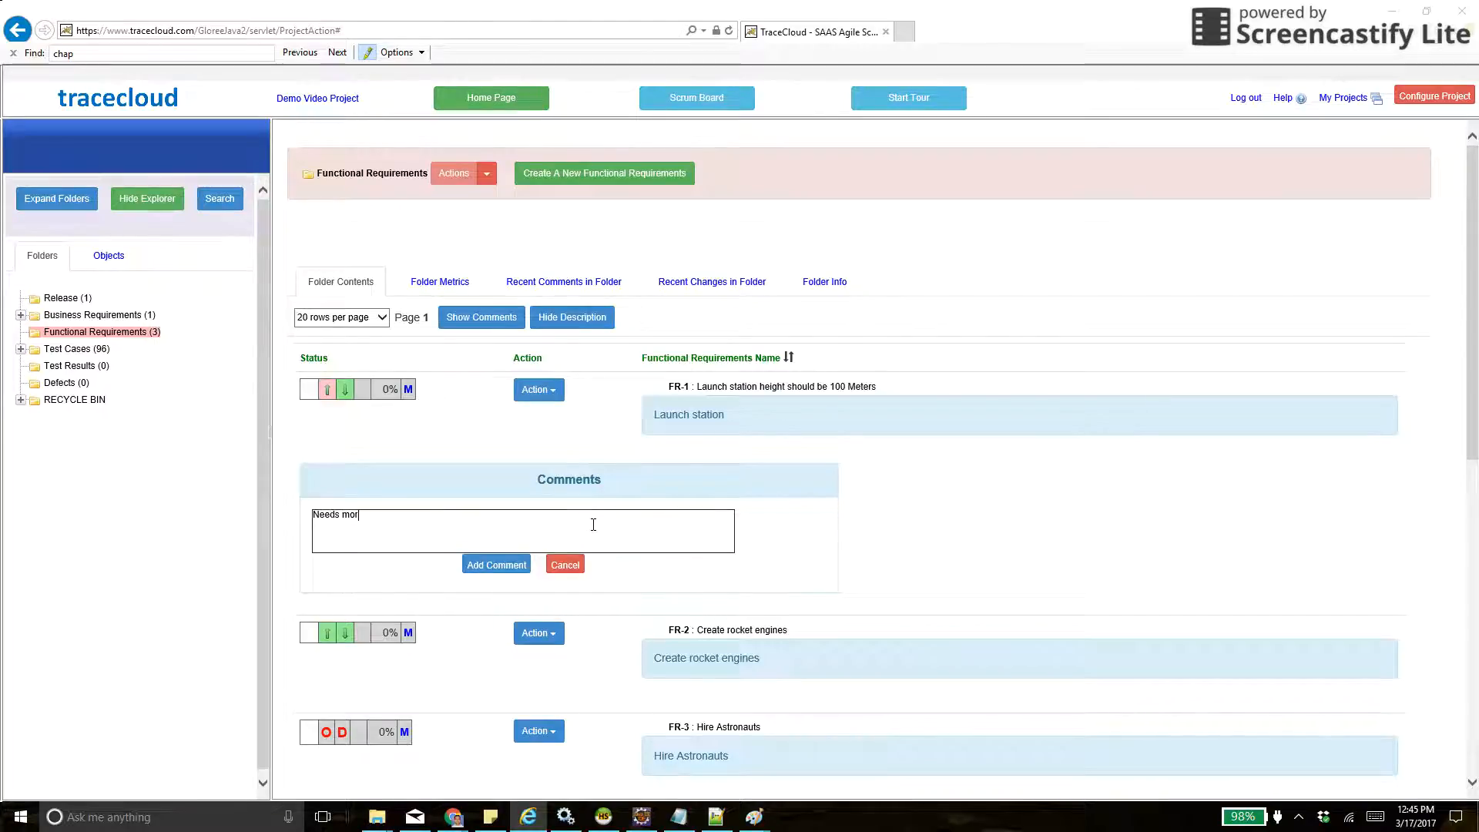
text(e clarity)
key(Return)
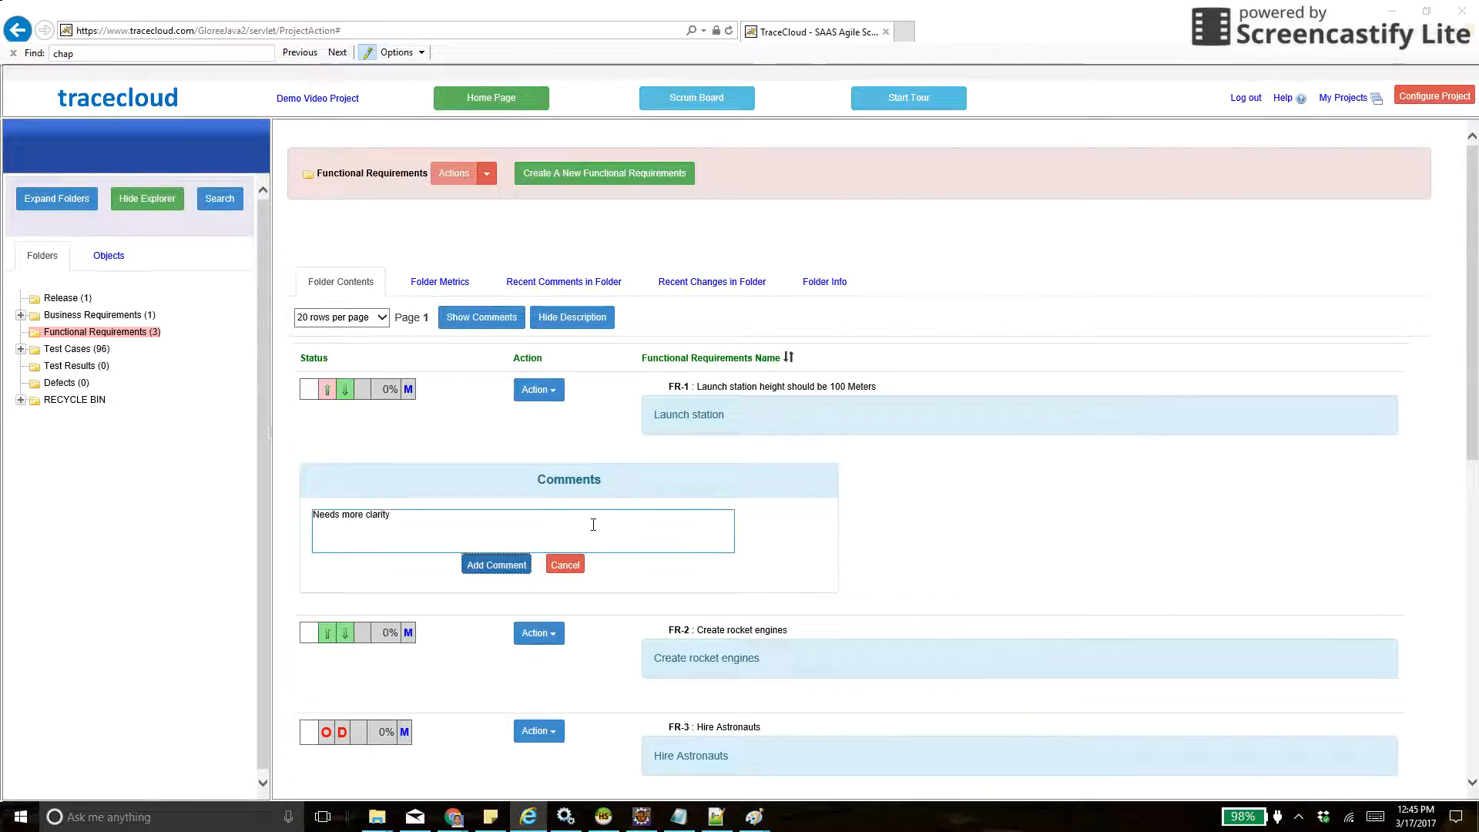
click(571, 567)
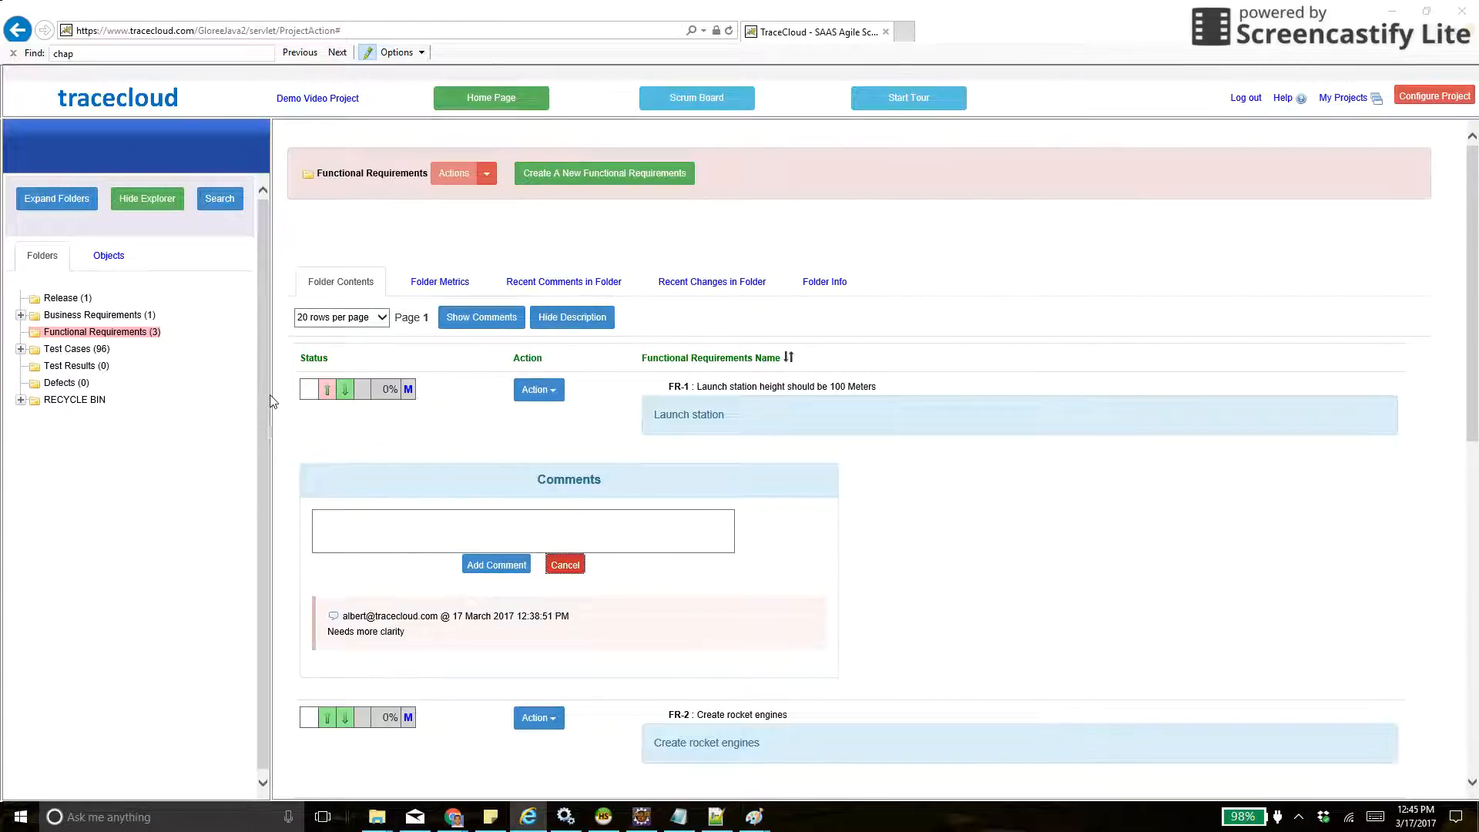
- Open requirement FR-1, review the comments on it, and close the comments section
click(722, 397)
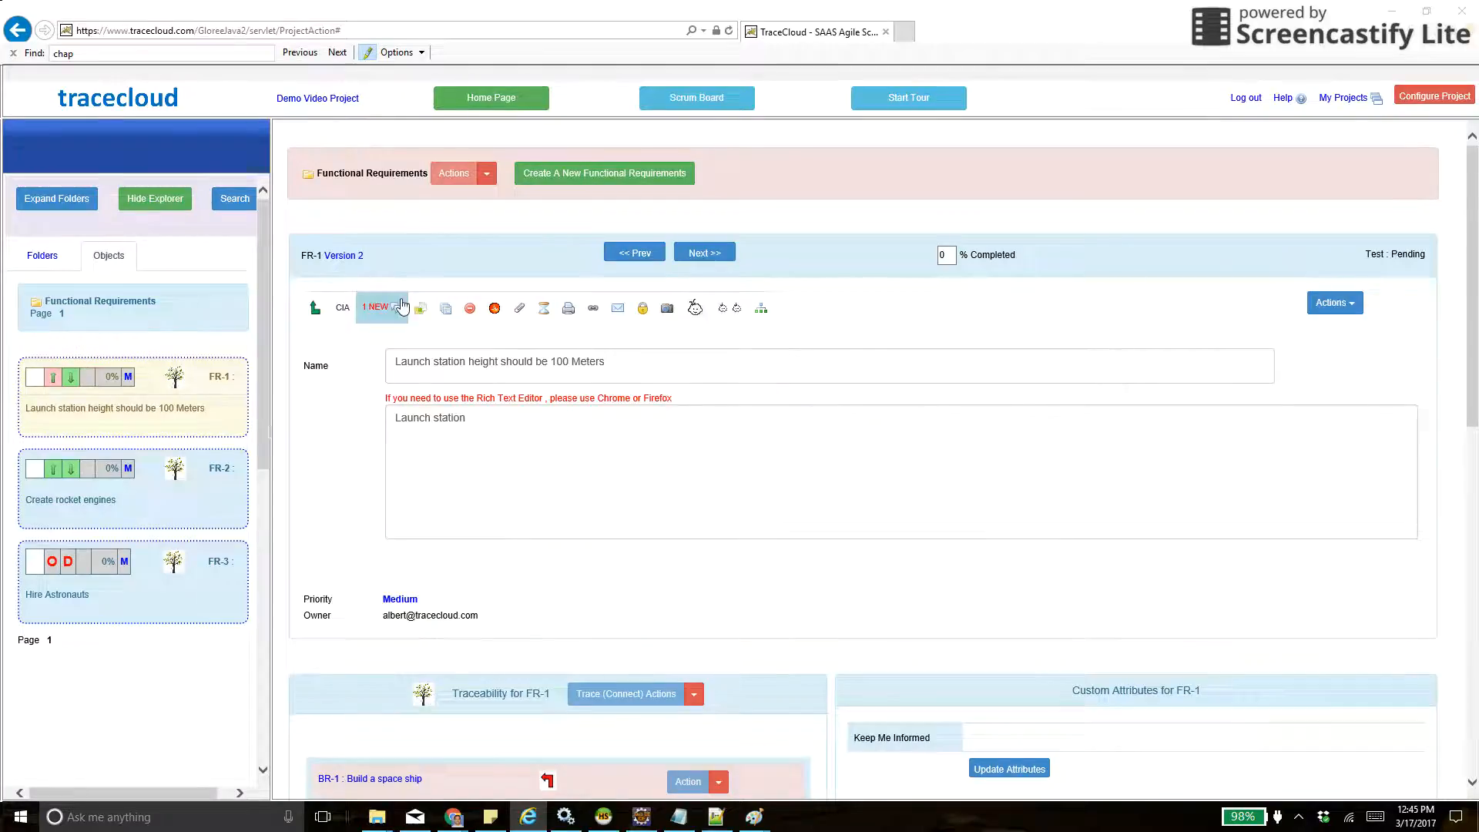
click(387, 315)
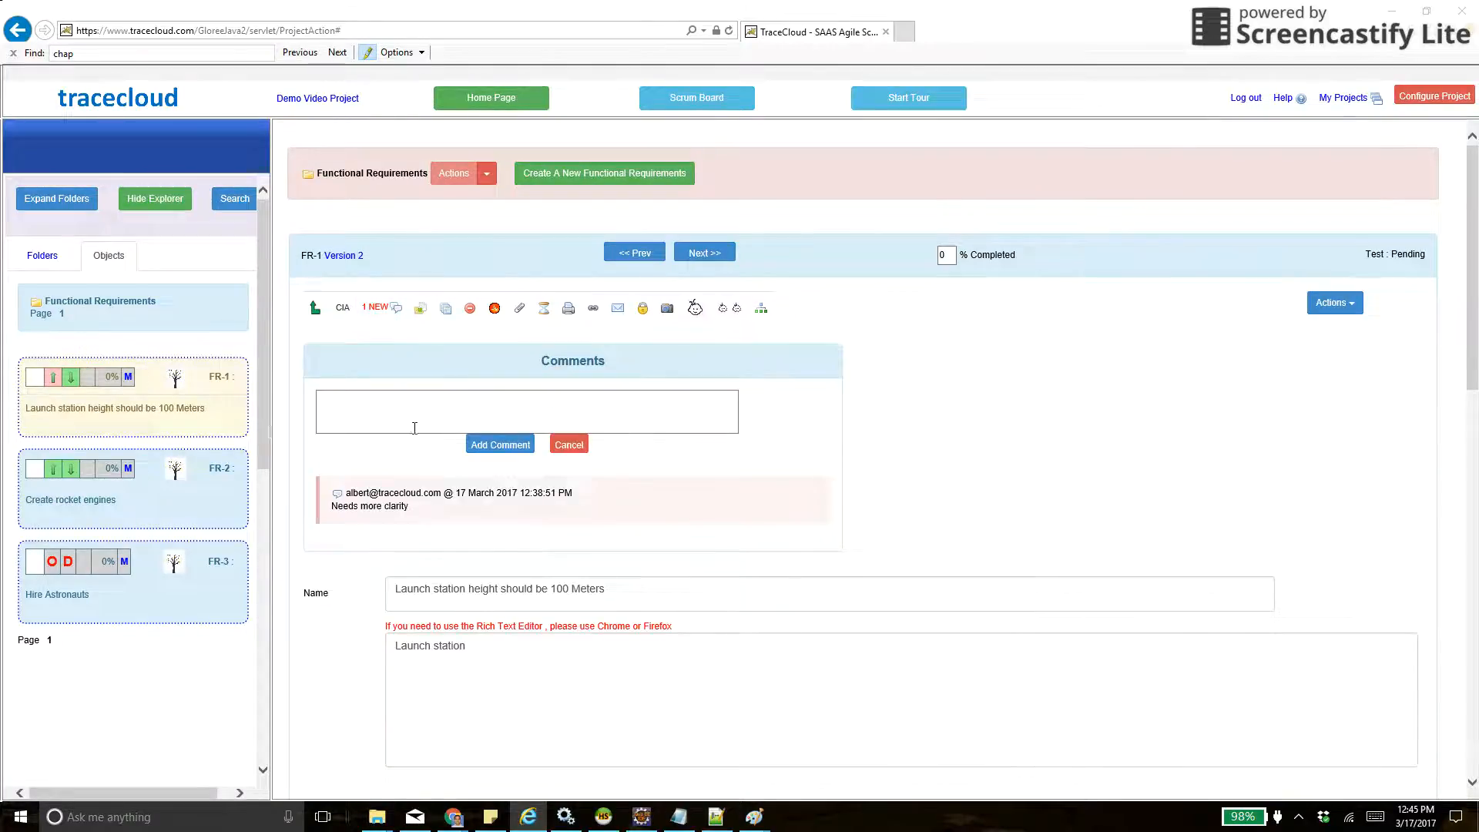
click(571, 445)
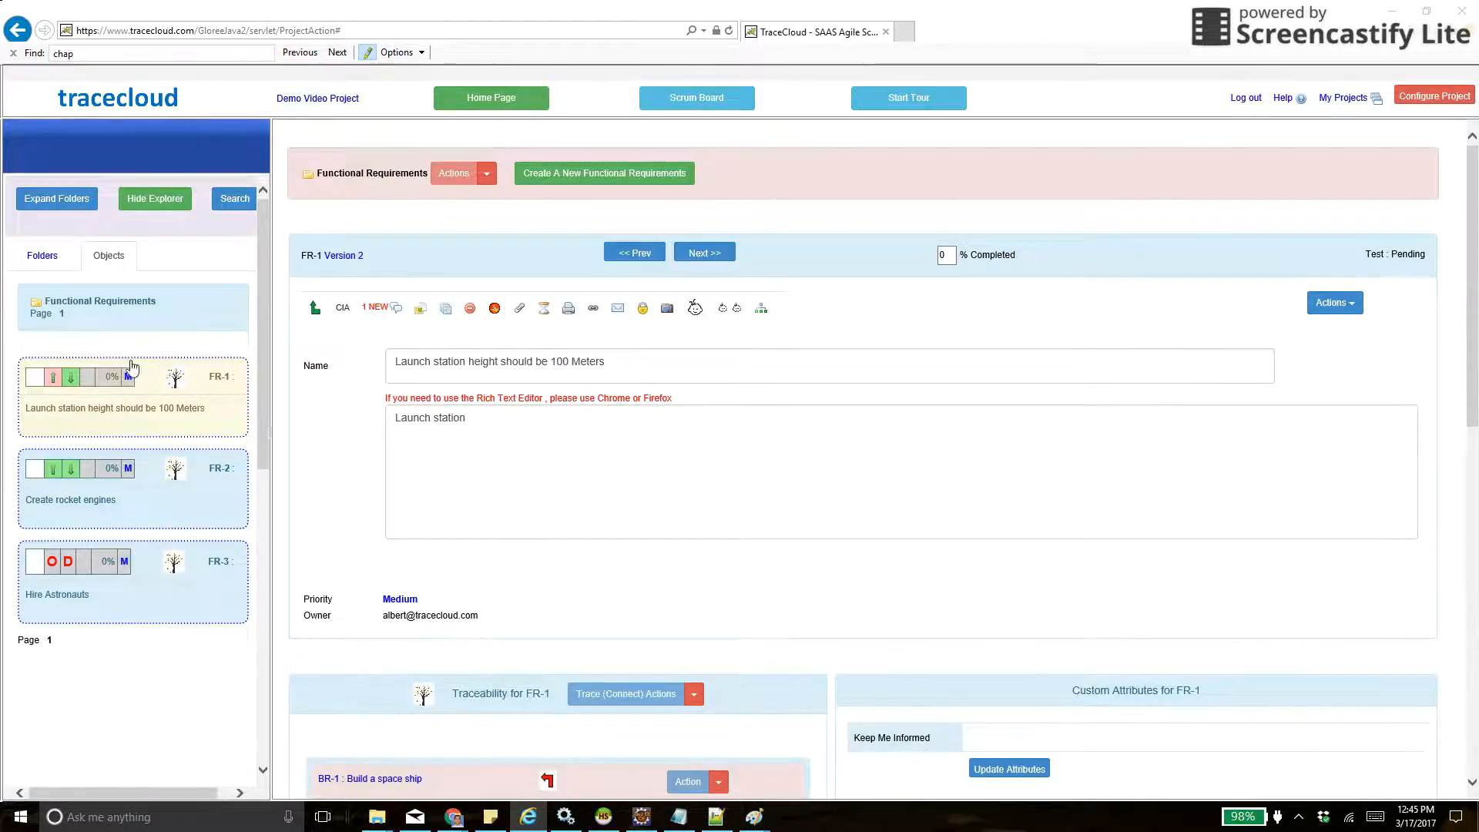
- Return to the Functional Requirements folder and view the recent comments made in it
click(43, 255)
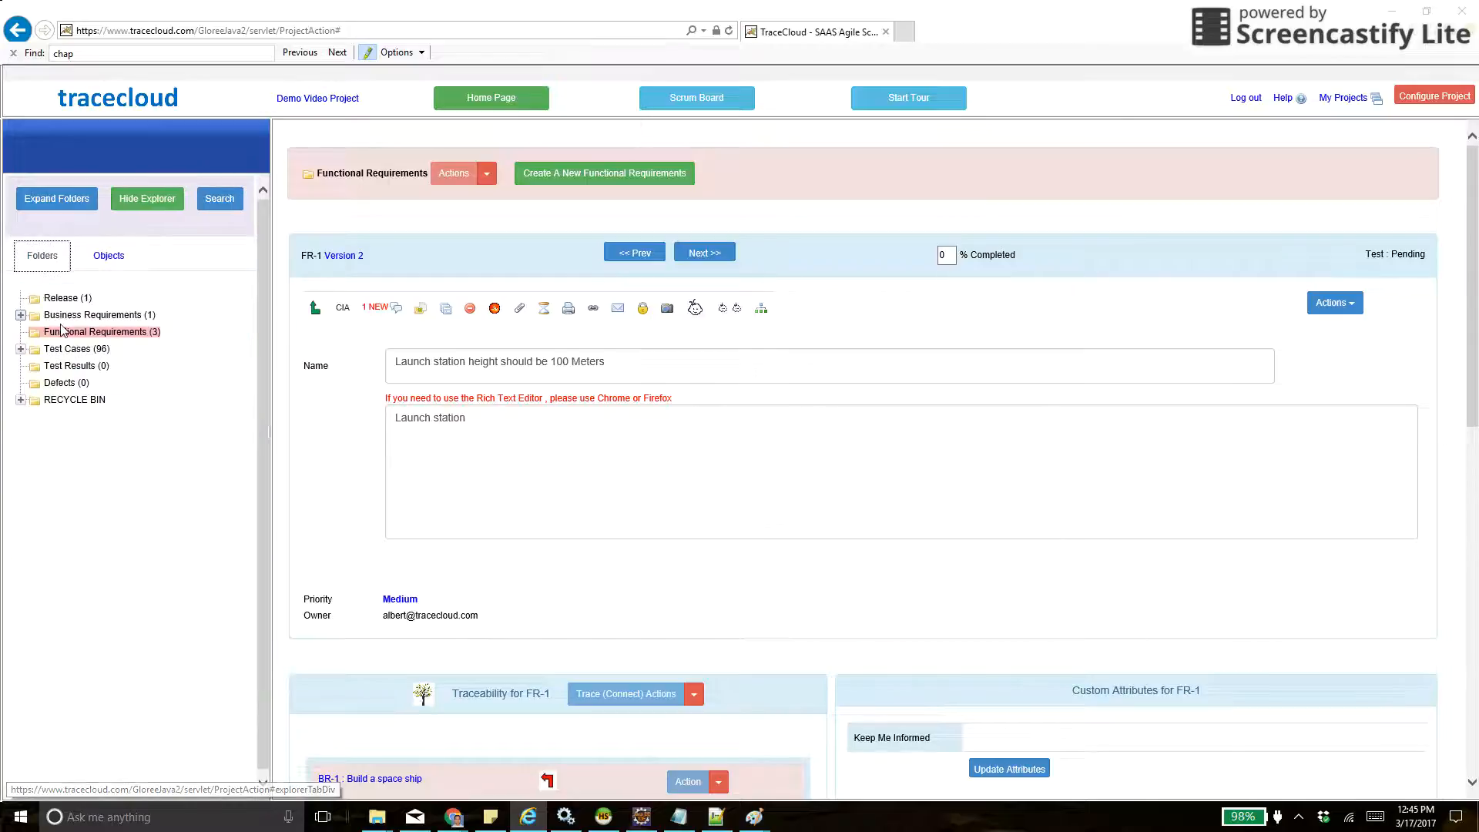
click(71, 337)
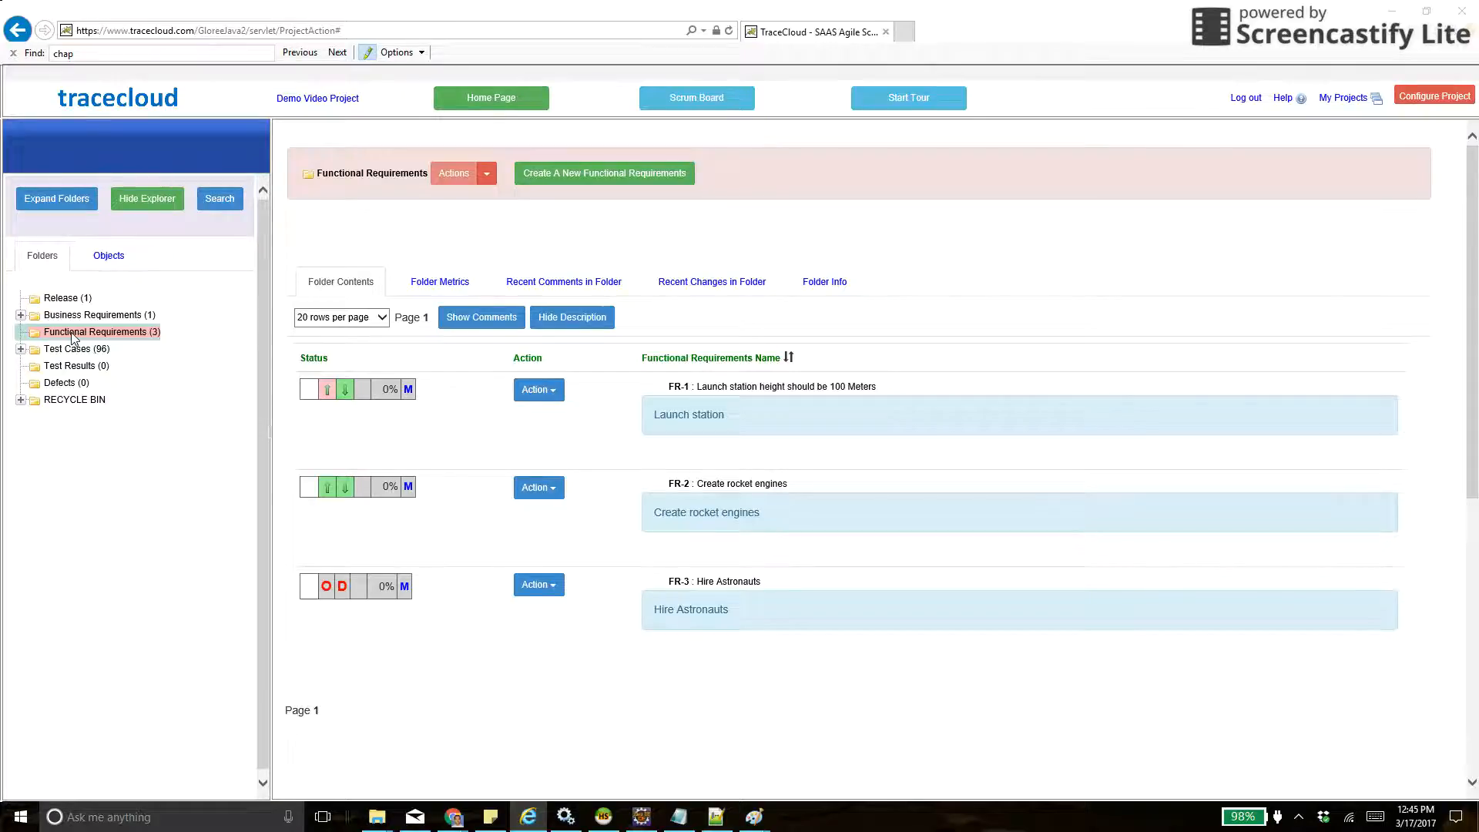
click(551, 287)
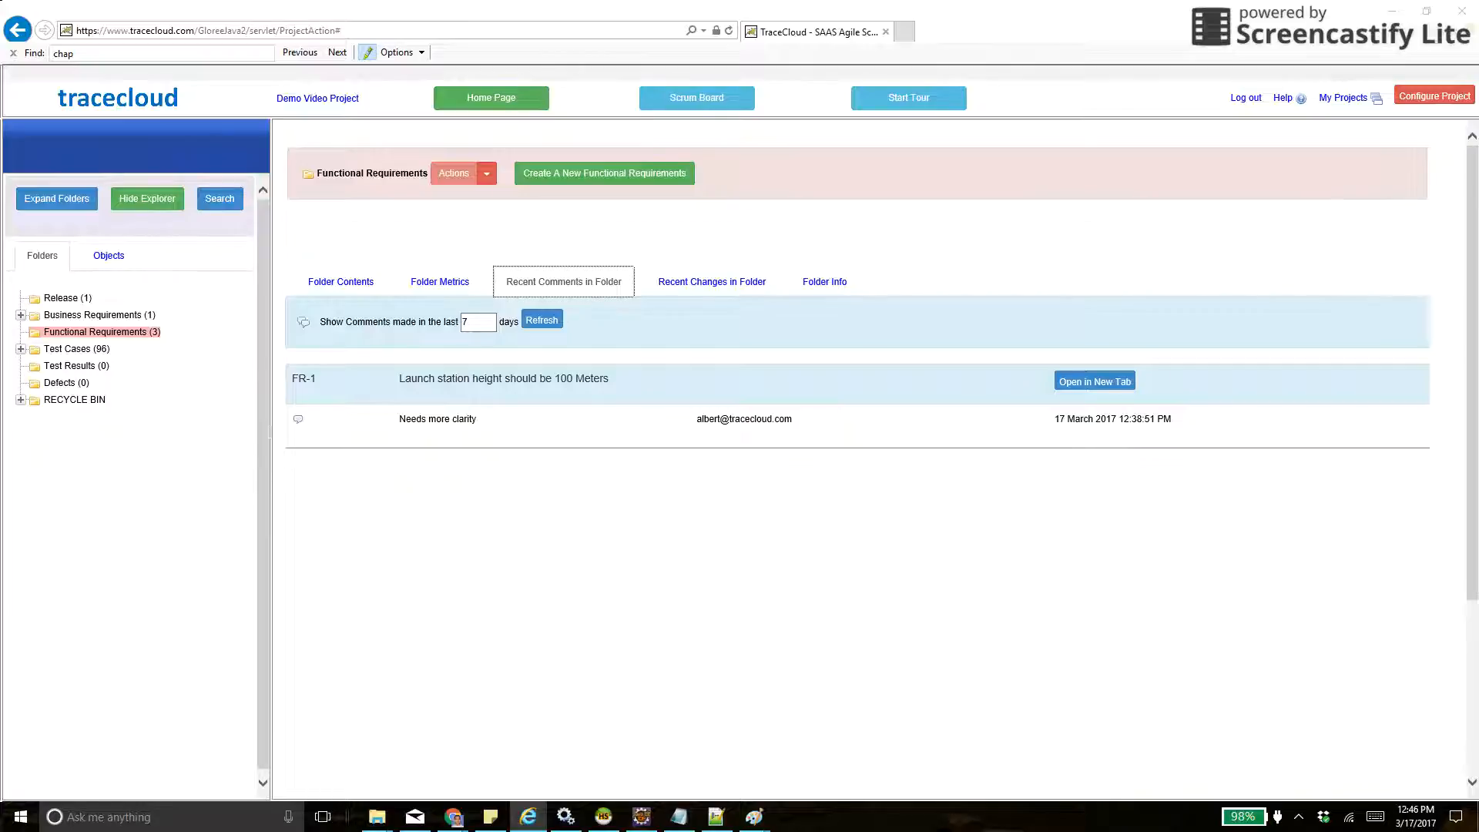
- Open the project configuration and look at the object types, the roles and the form for creating a new role
click(1433, 97)
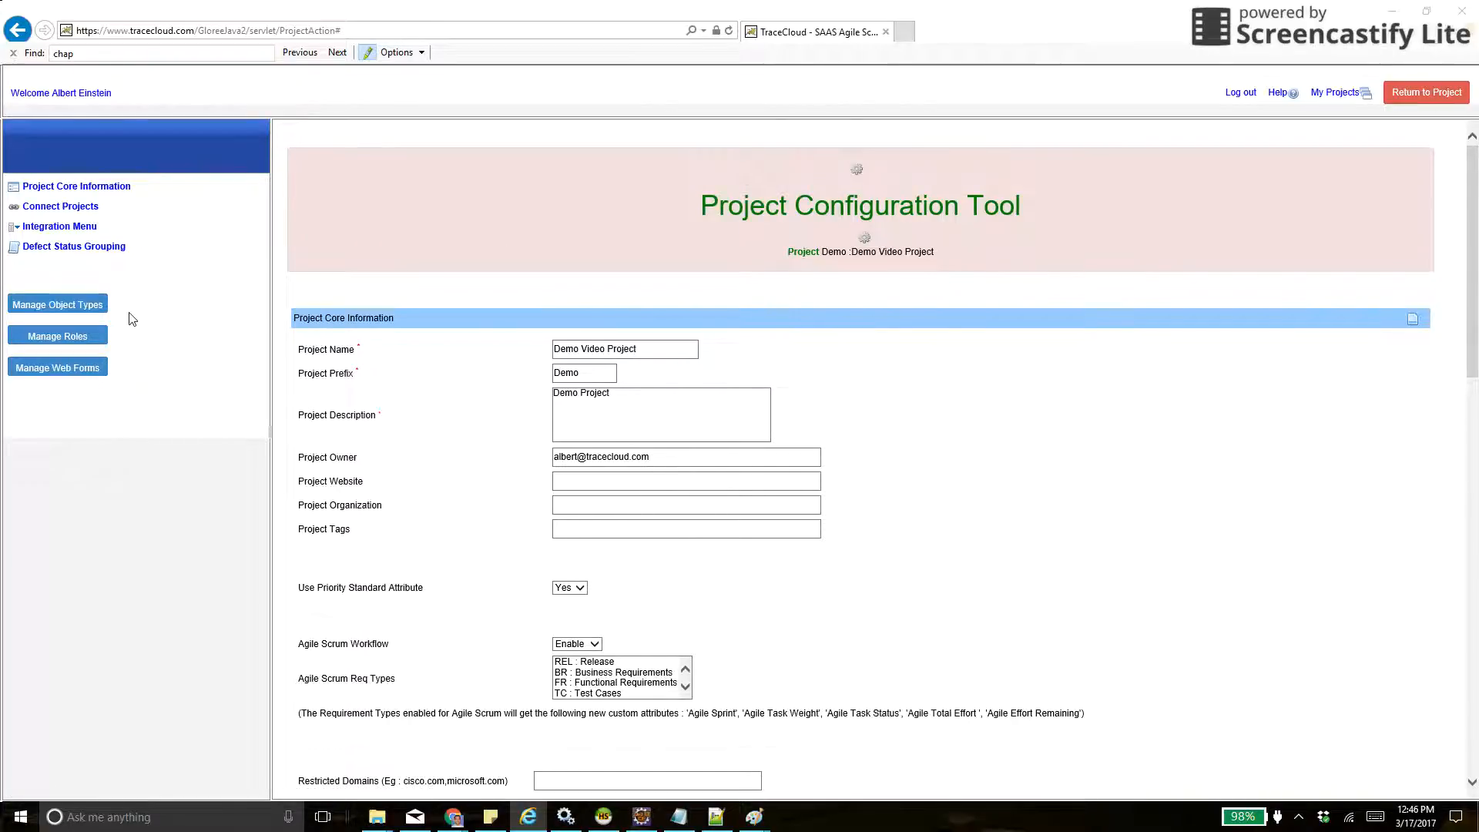
click(70, 308)
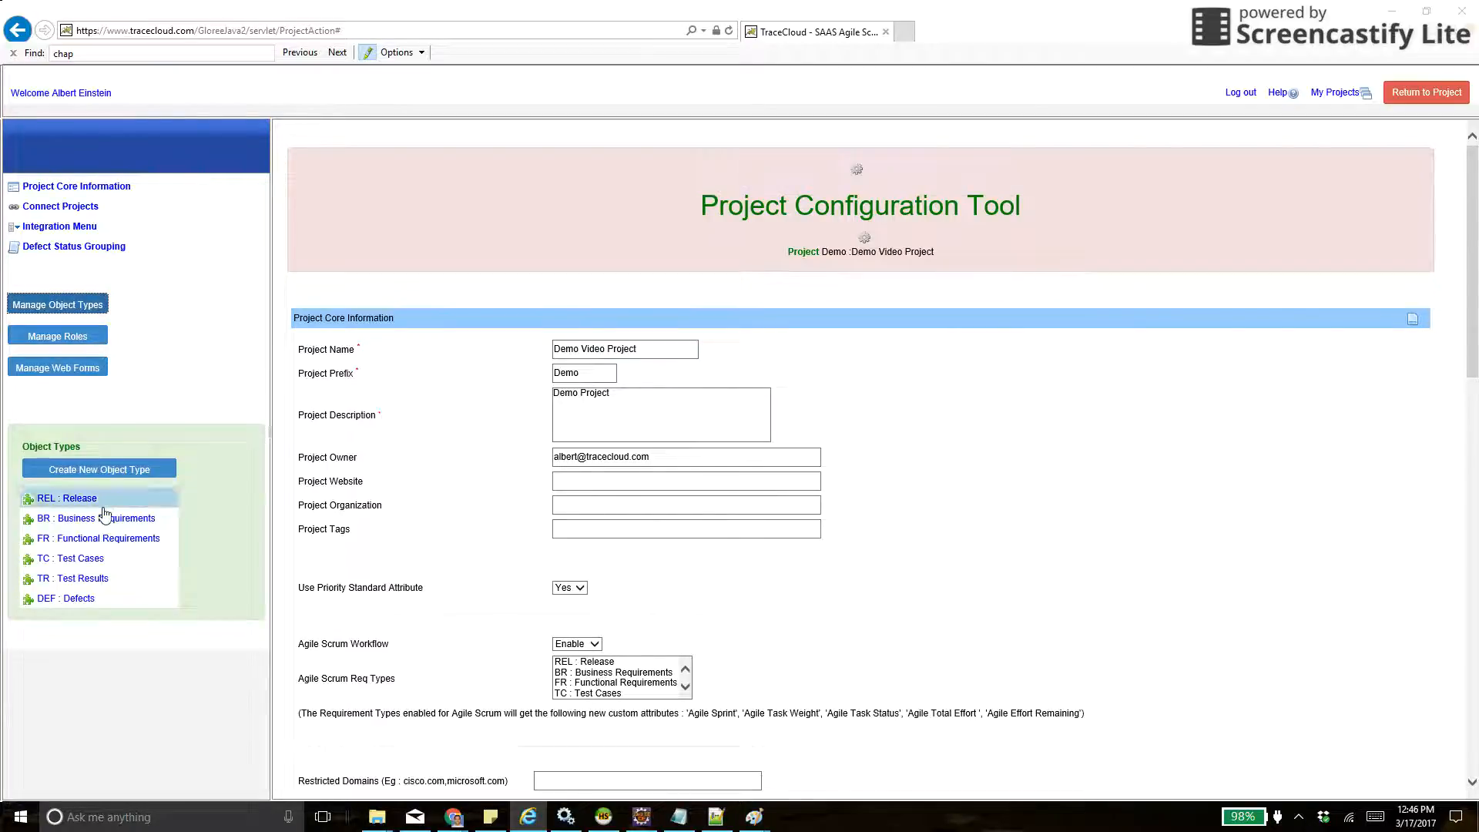
click(75, 346)
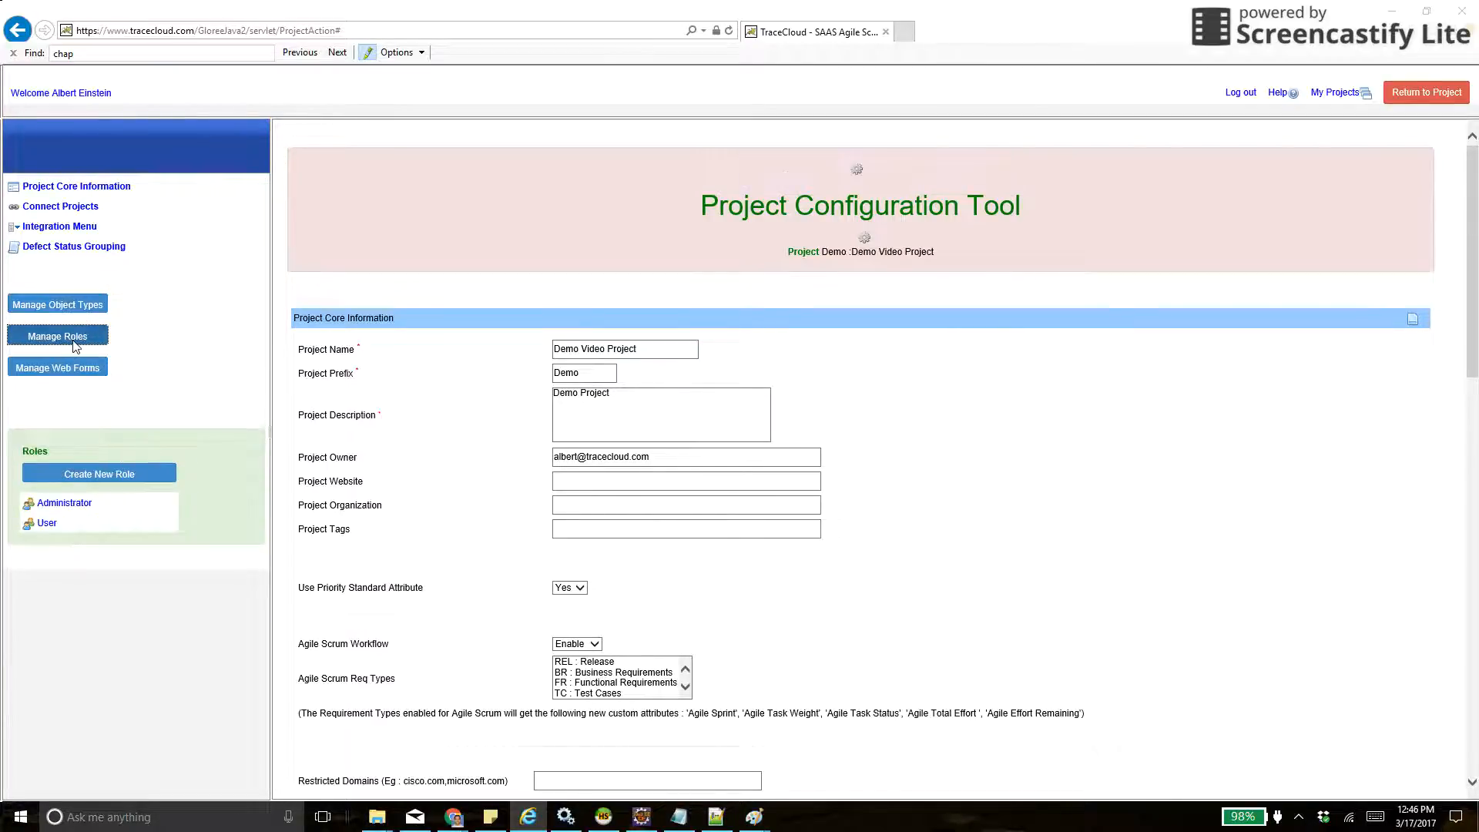
click(99, 479)
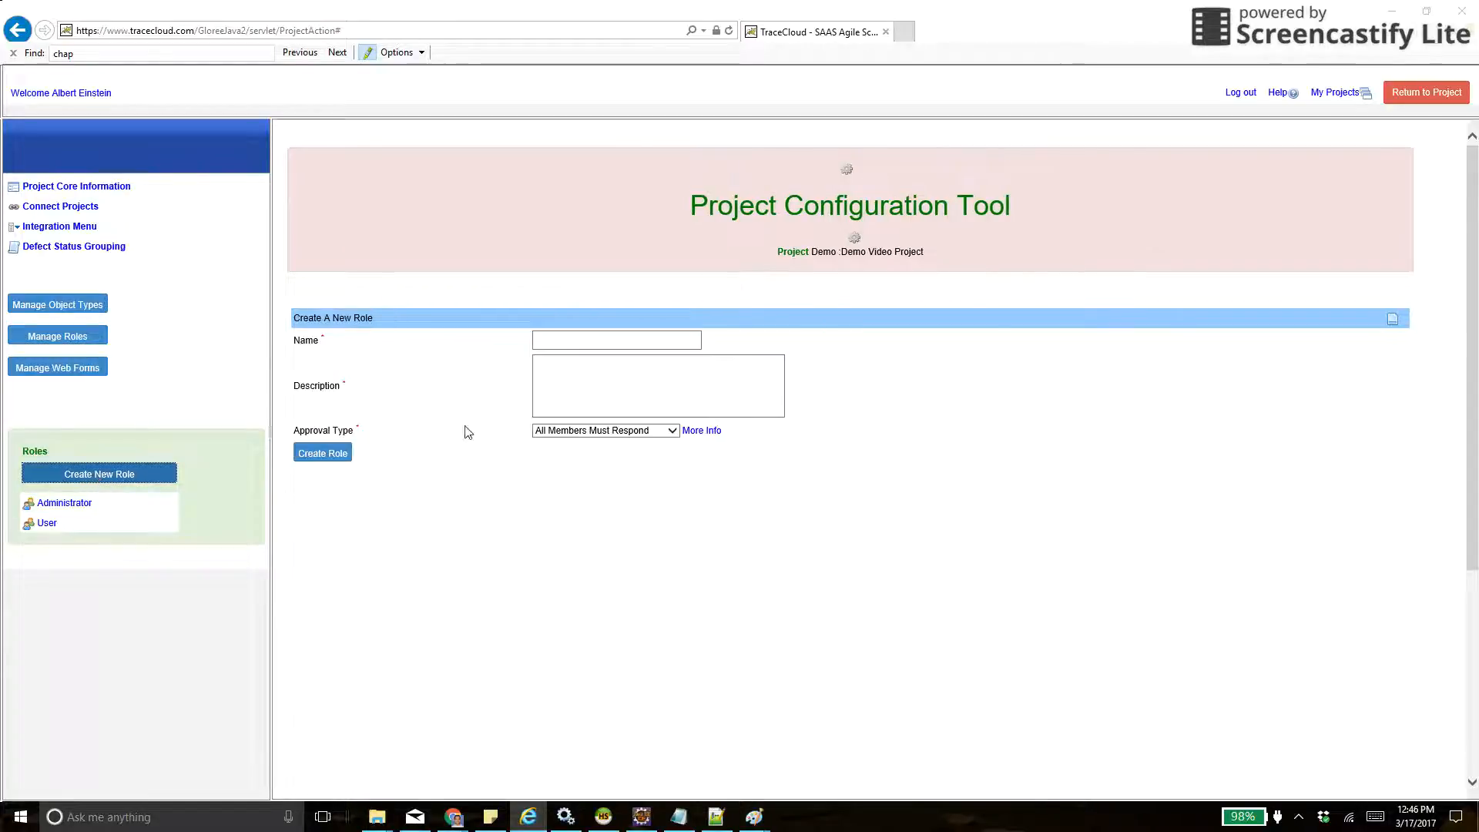
click(582, 341)
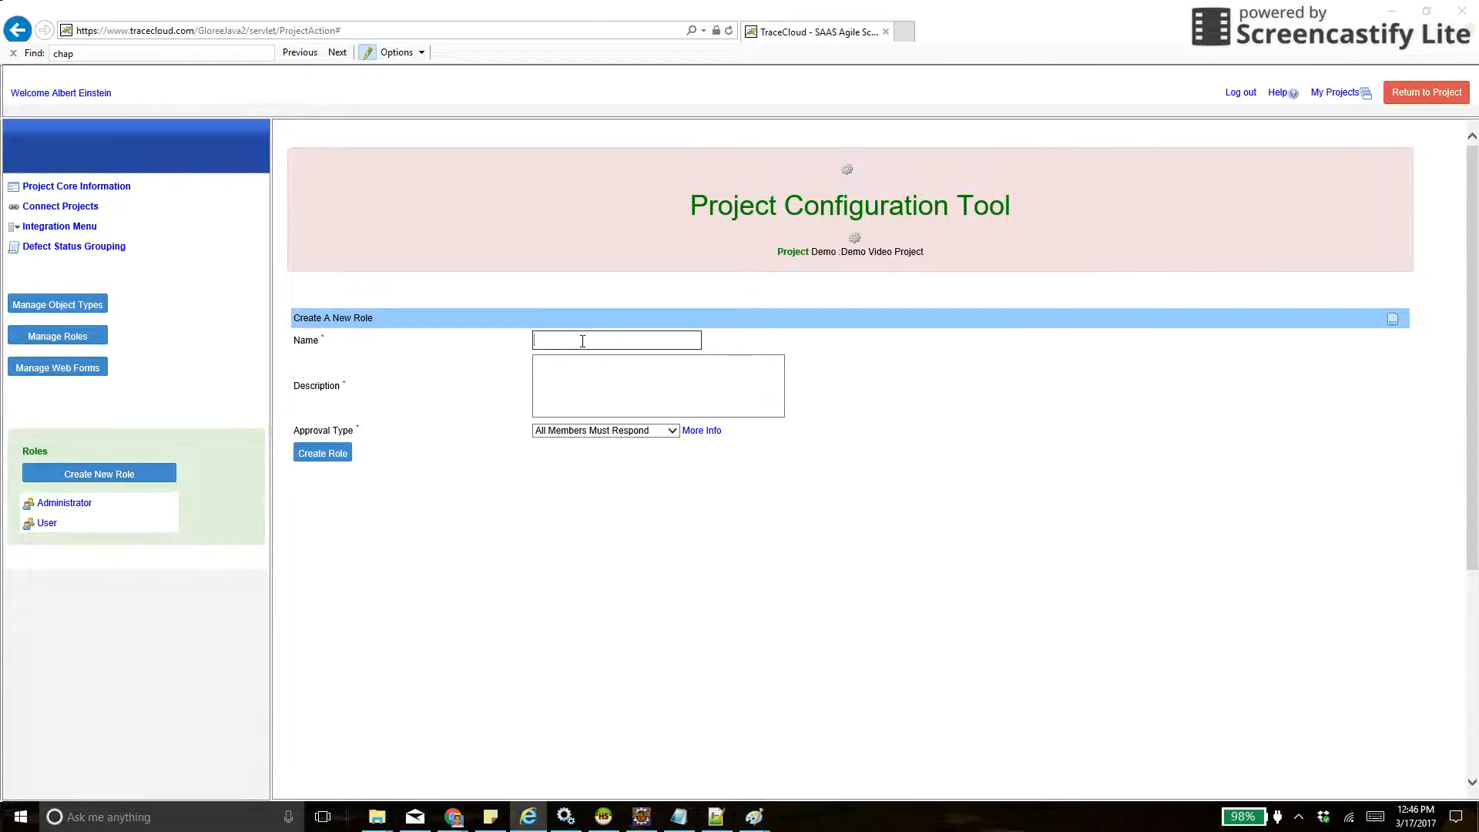
- Examine the Administrator role's form for adding users and its folder privileges
click(66, 503)
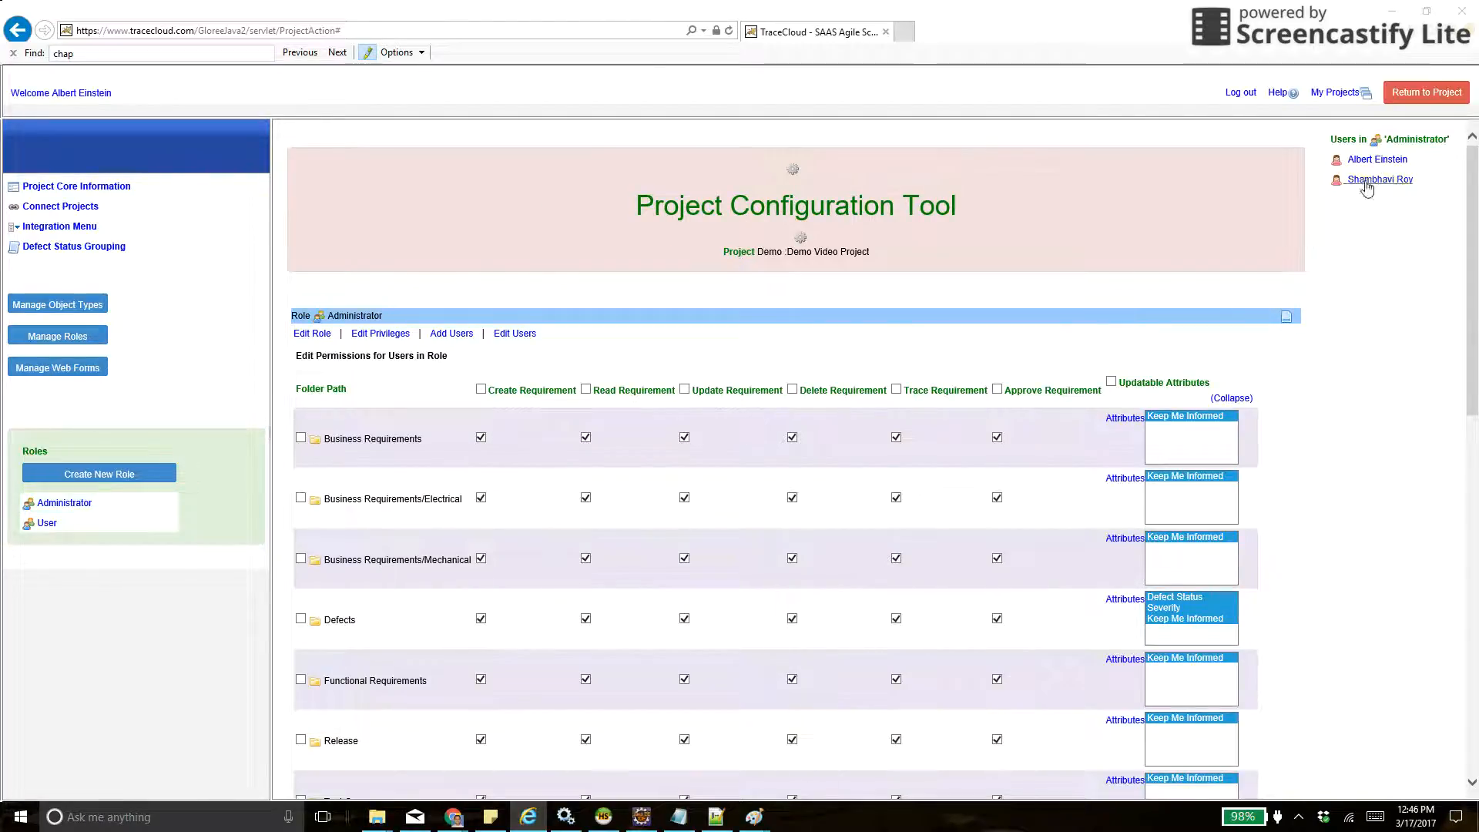
click(451, 334)
click(700, 385)
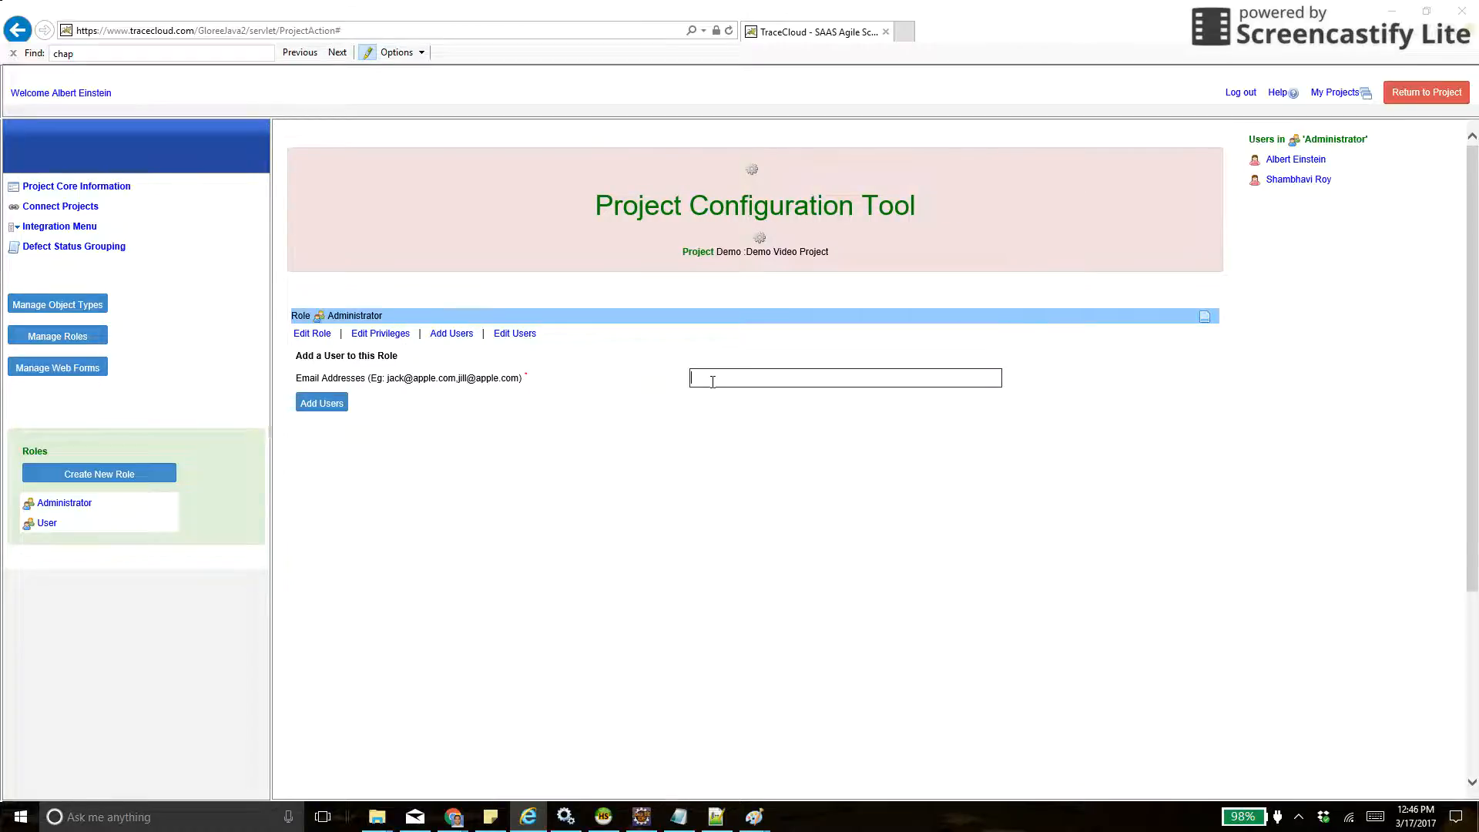
click(380, 333)
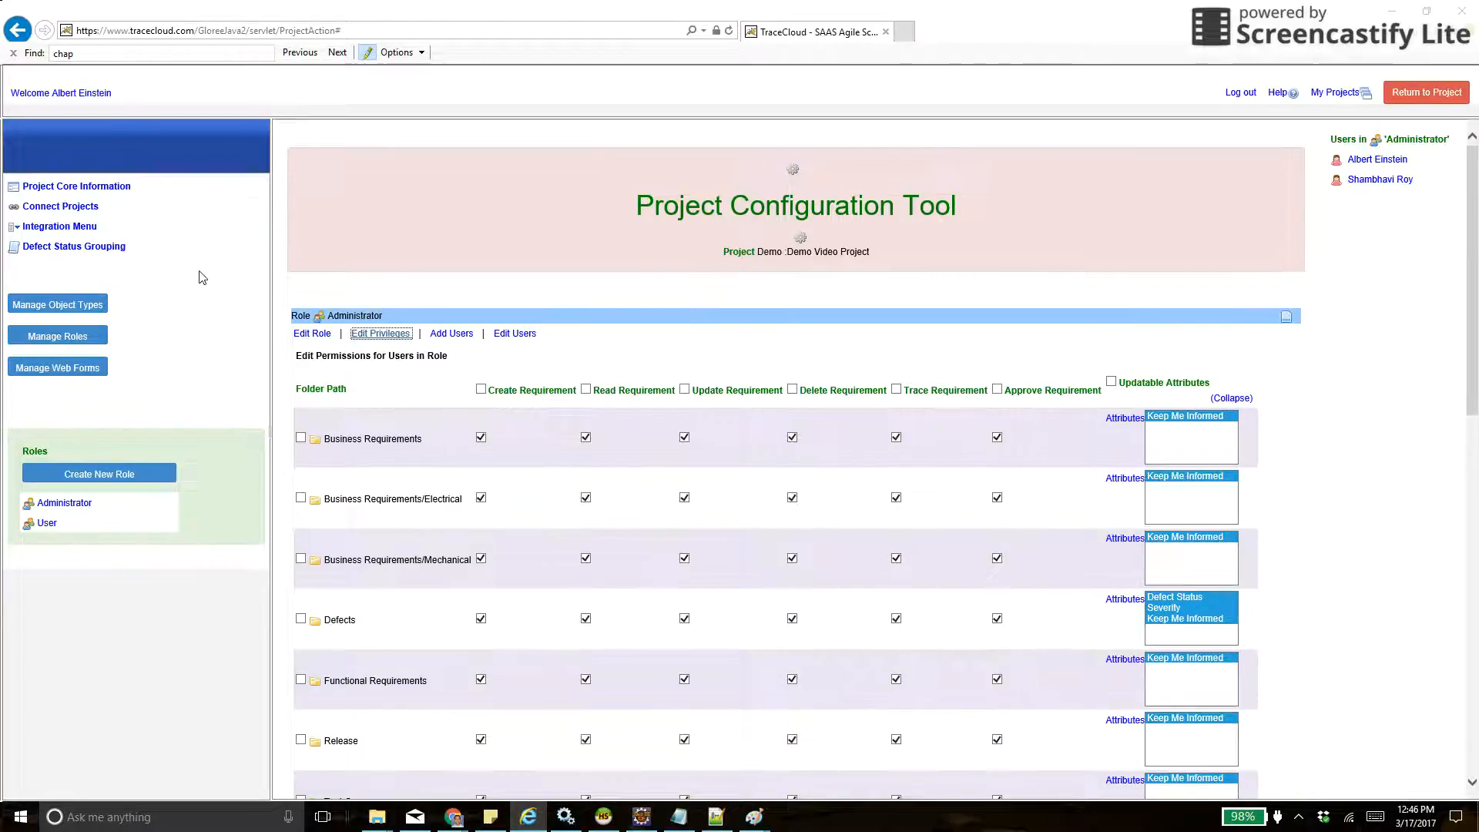
- Open the Business Requirements object type and enable its approval workflow
click(48, 306)
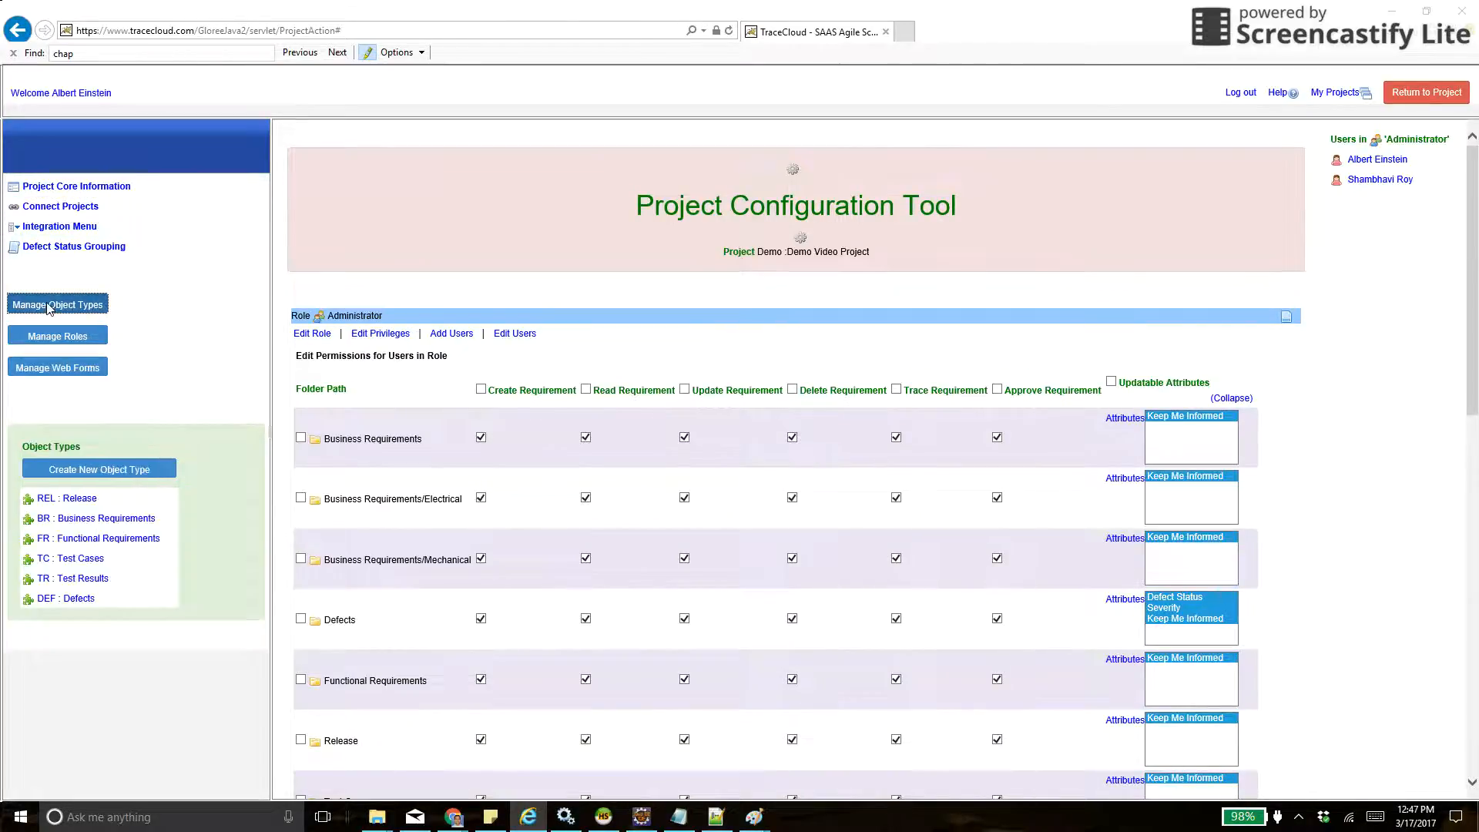
click(80, 520)
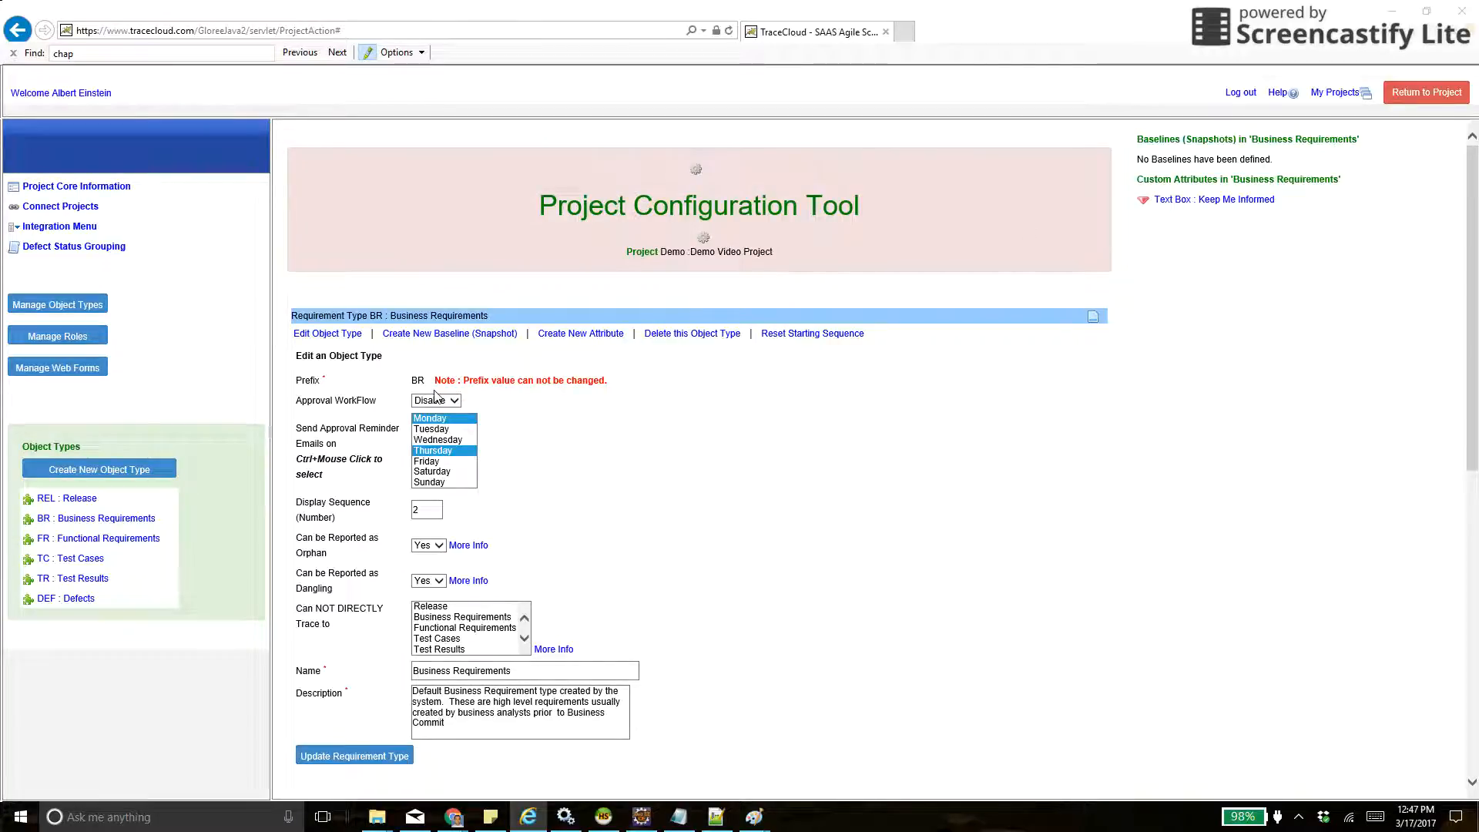
double_click(350, 400)
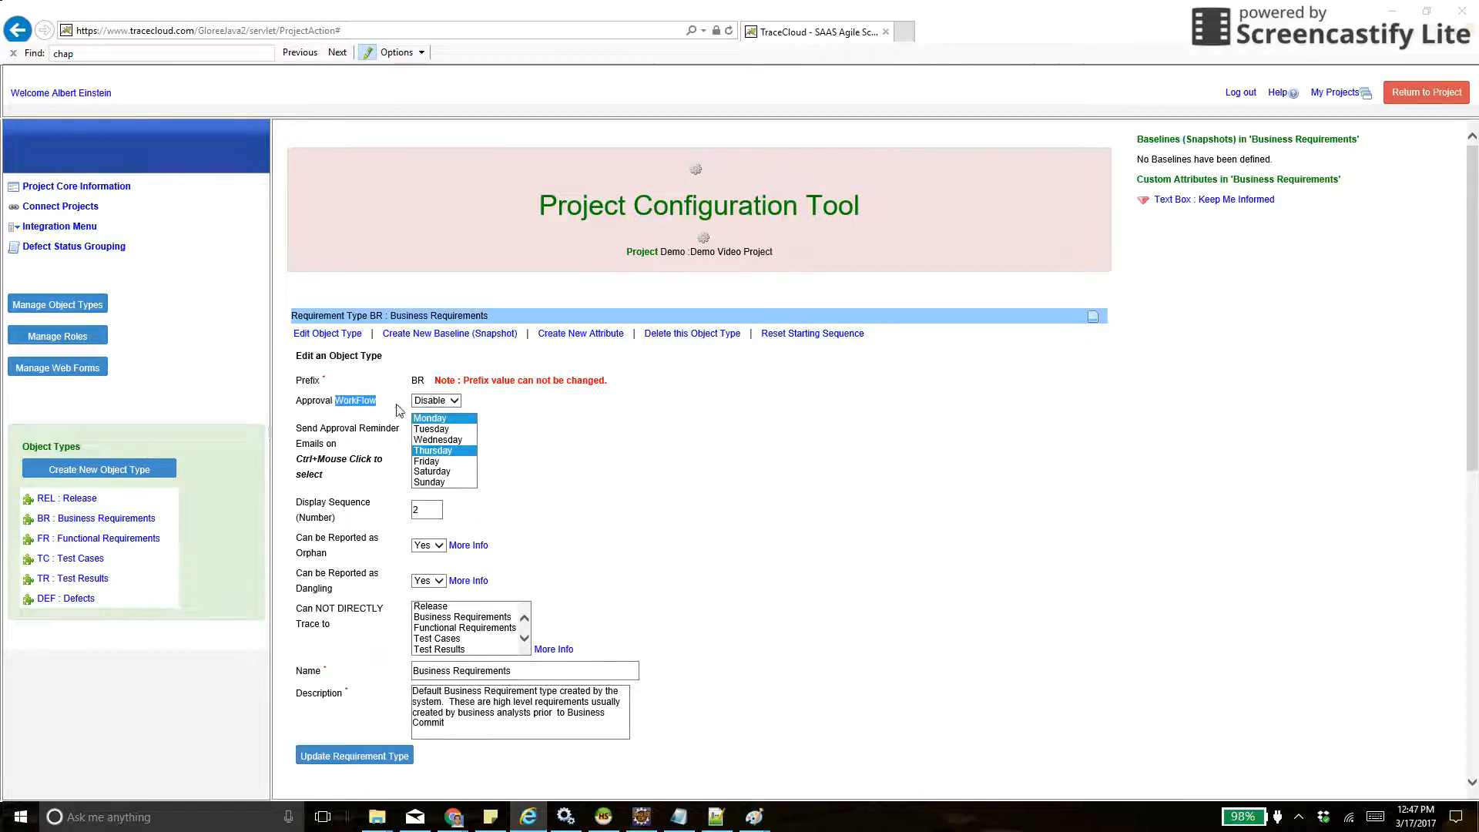
click(441, 401)
click(437, 415)
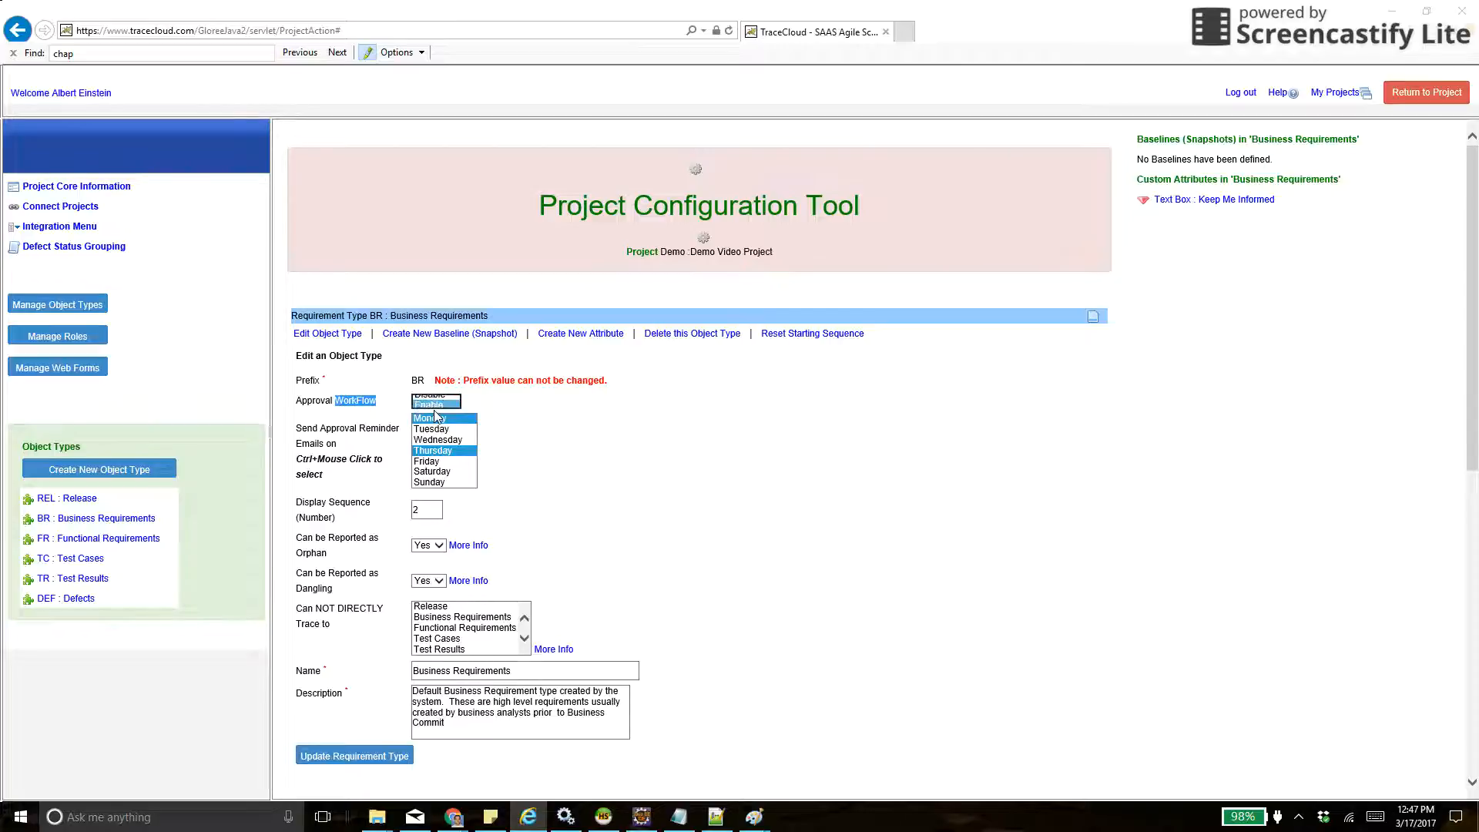
- Set the Business Requirements approval reminder emails to Monday through Friday and update the requirement type
click(427, 473)
key(ctrl+a)
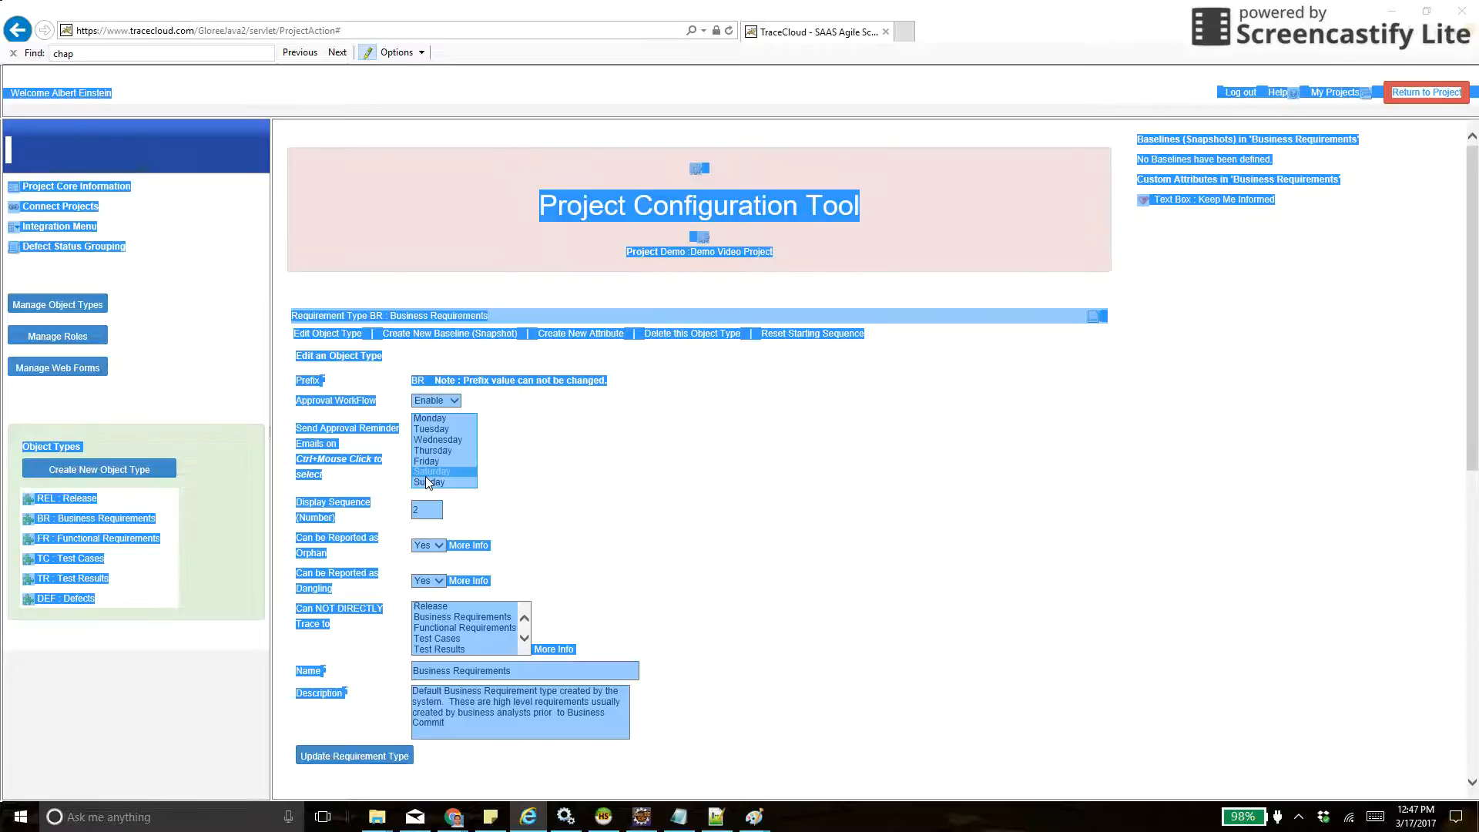
click(428, 482)
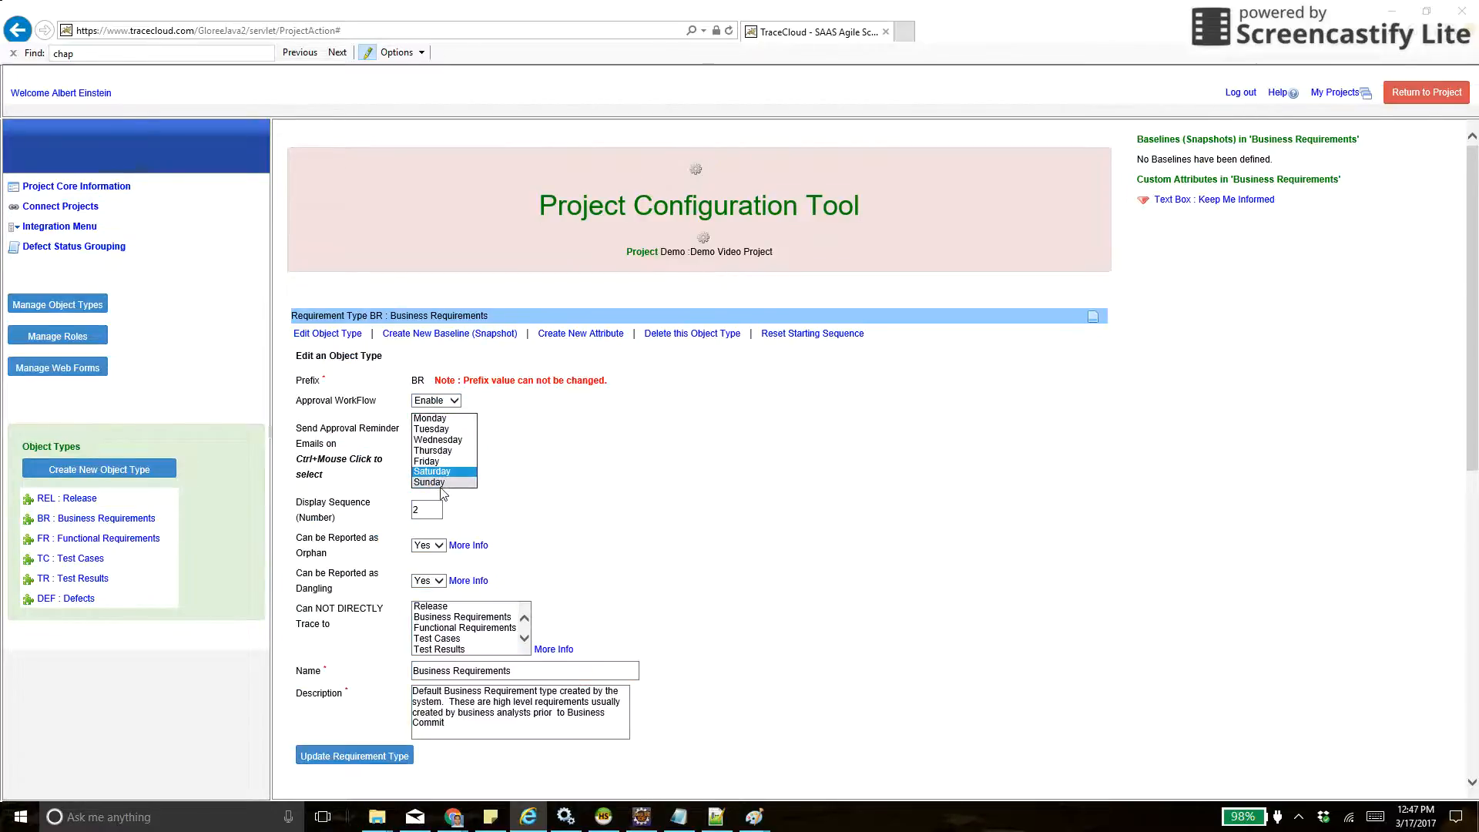
key(Up)
key(shift+Up)
key(shift+Up)
key(shift+Up)
key(shift+Up)
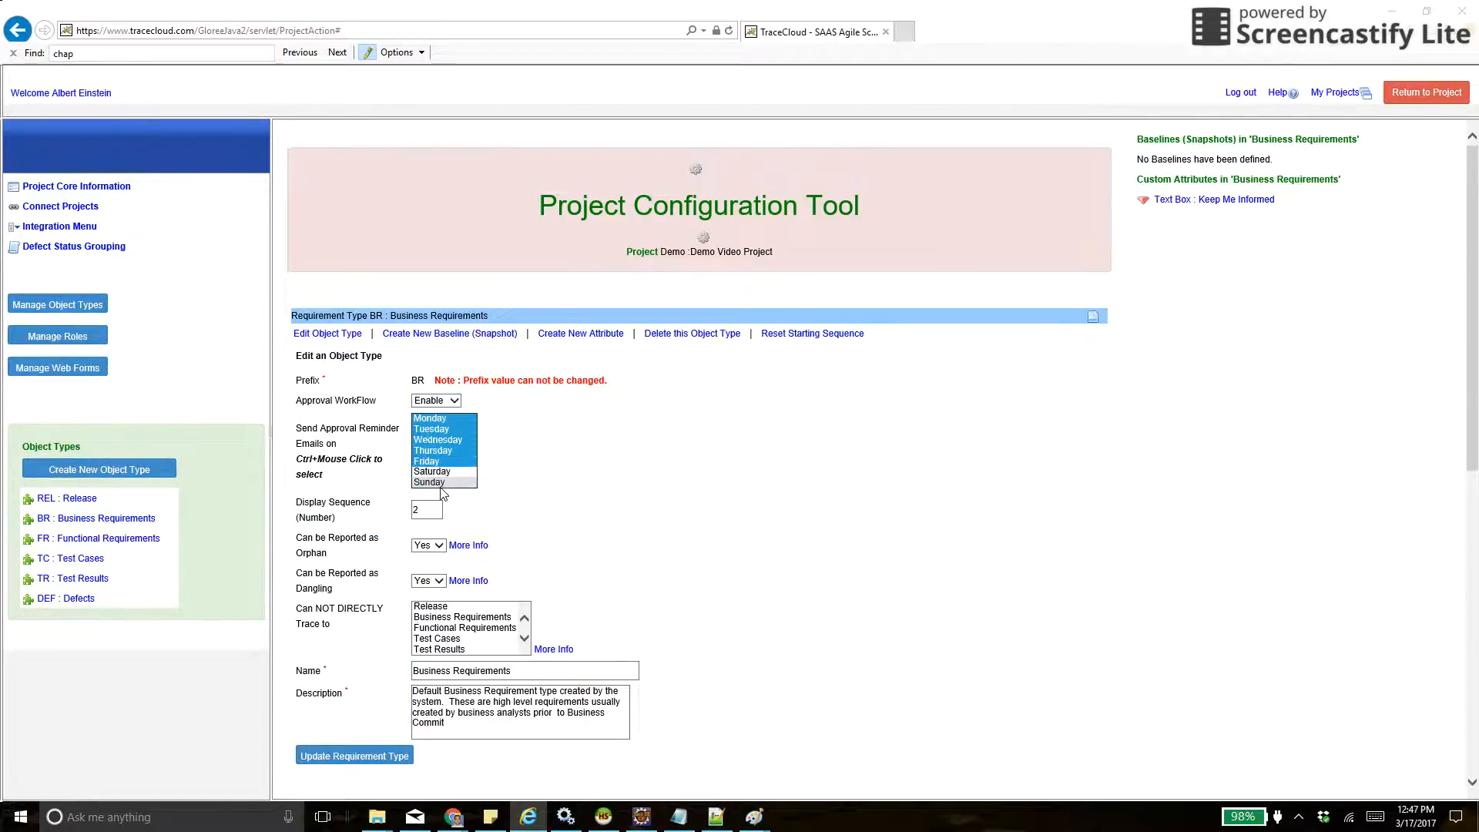
click(351, 755)
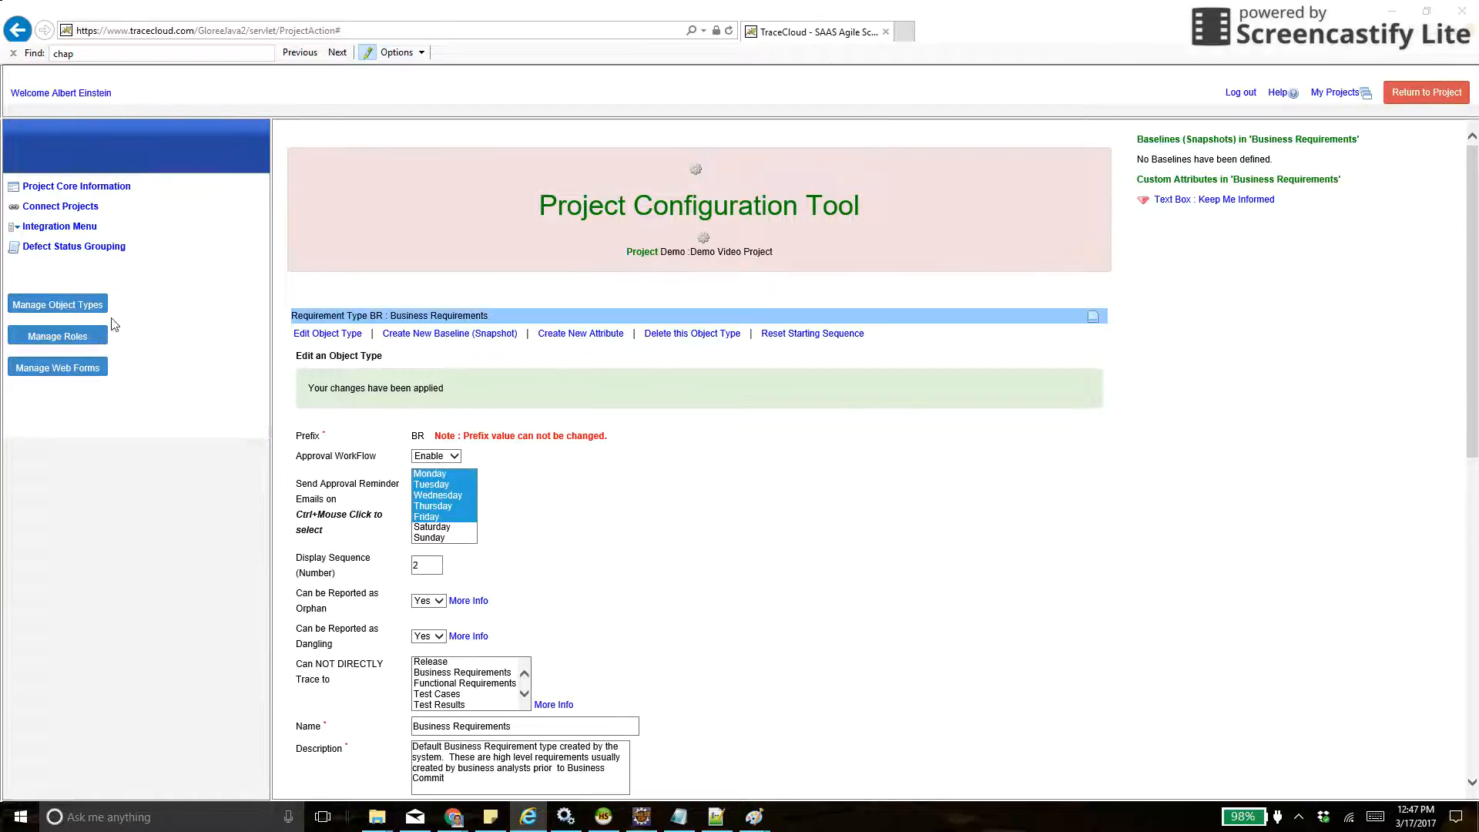
- Enable the approval workflow for Functional Requirements with reminder emails Monday through Friday, and update the requirement type
click(69, 309)
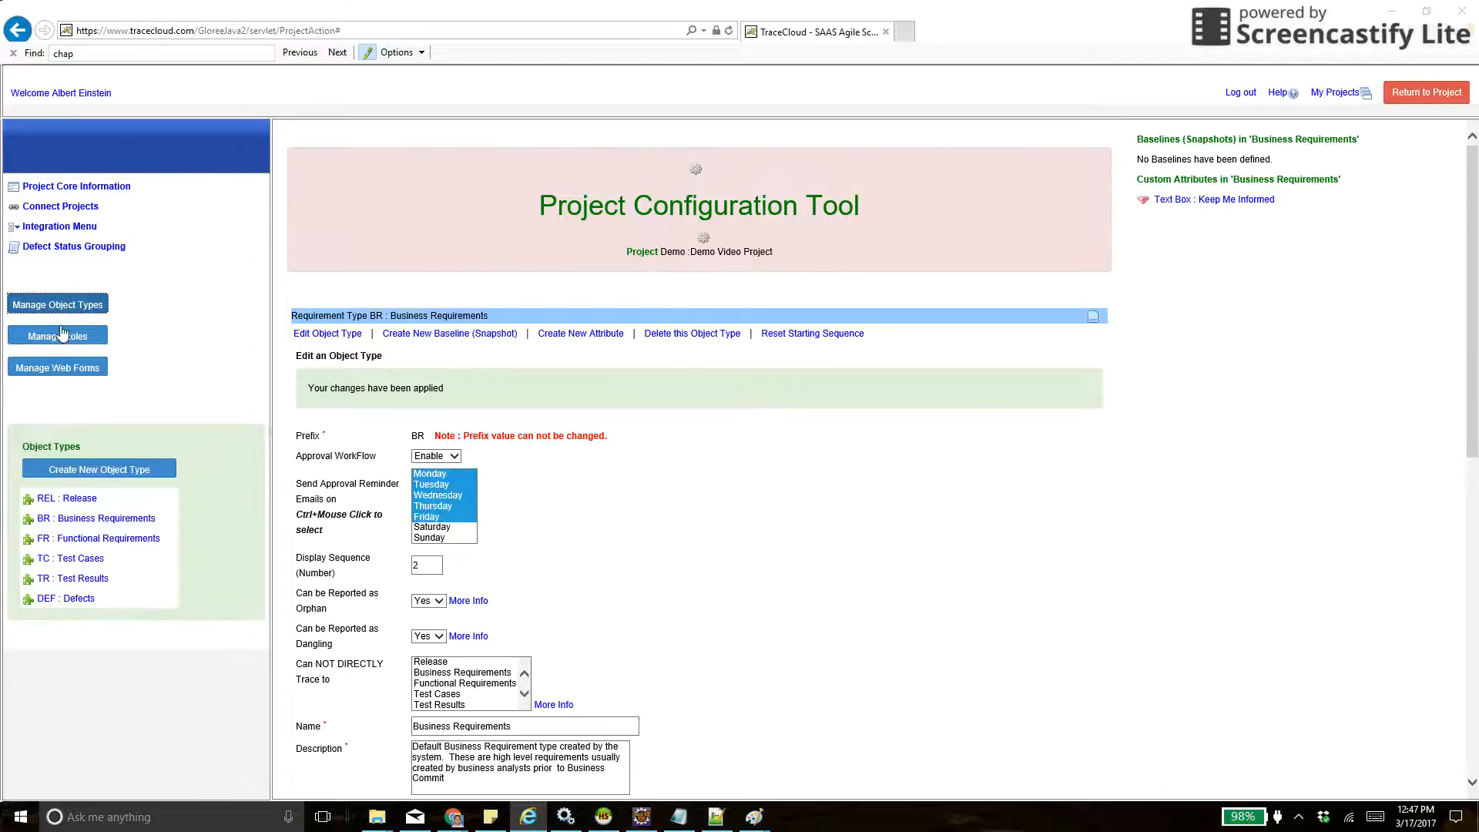
click(86, 539)
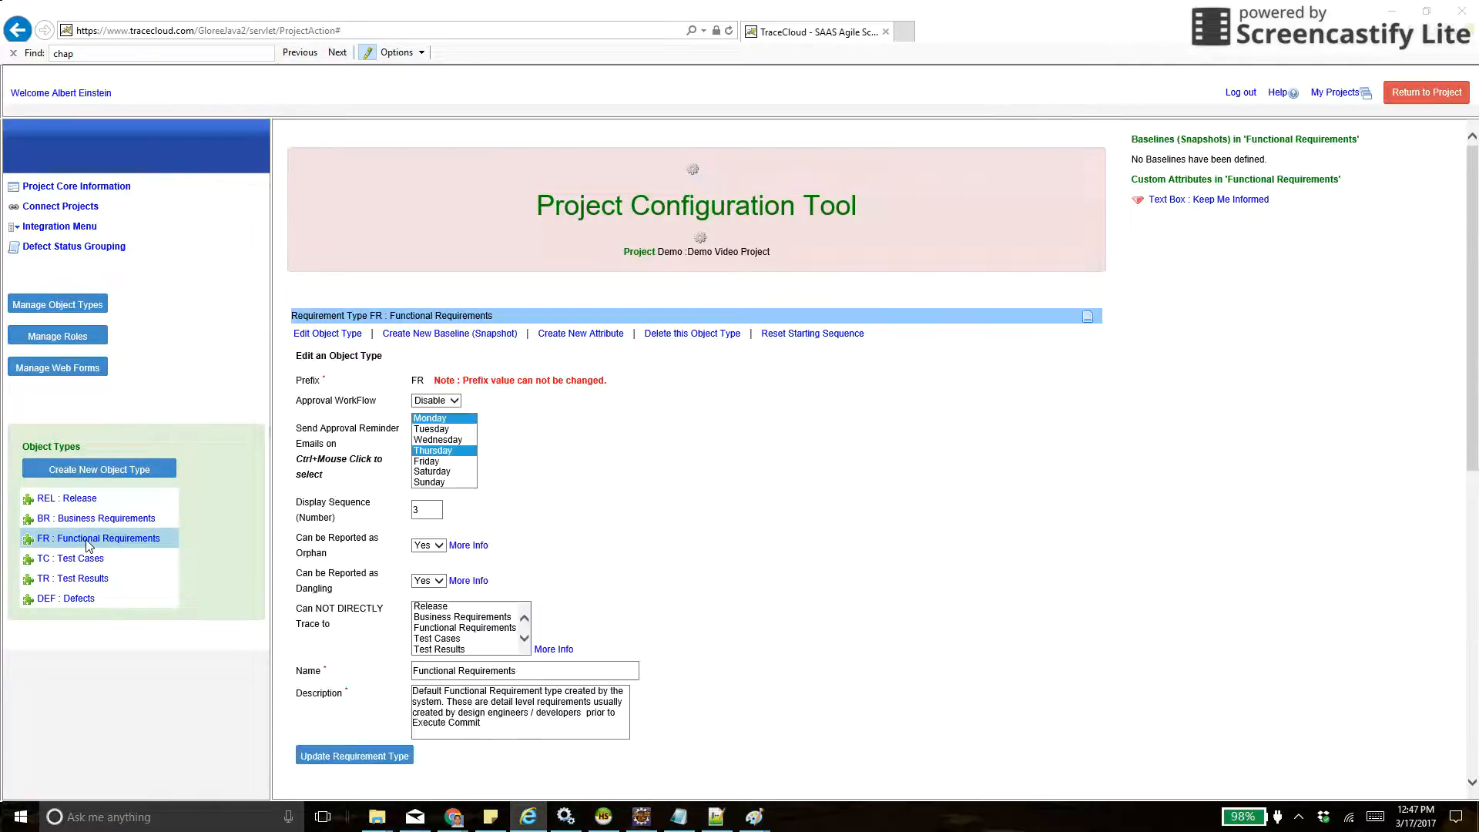
click(439, 401)
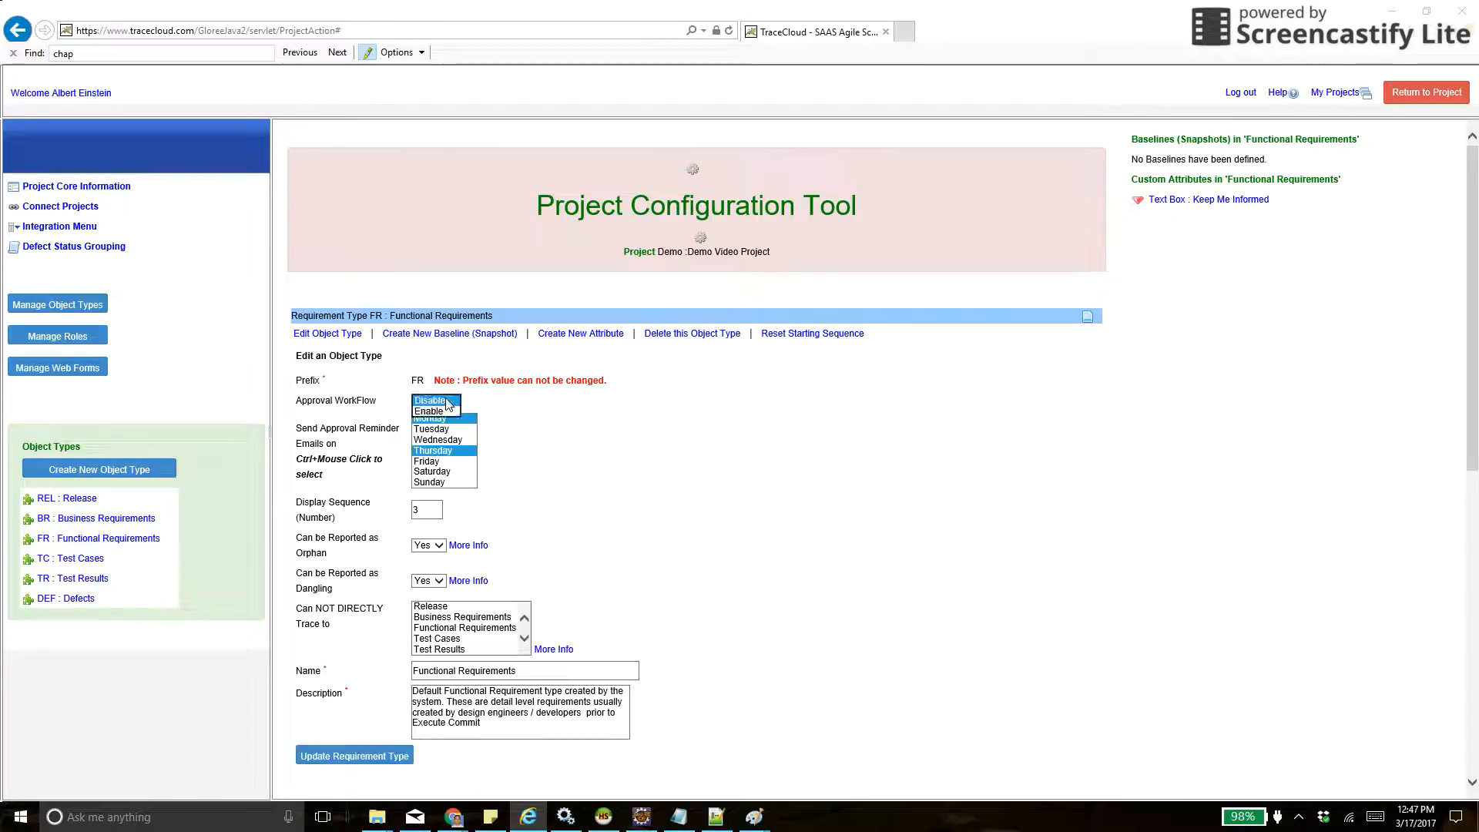
click(430, 412)
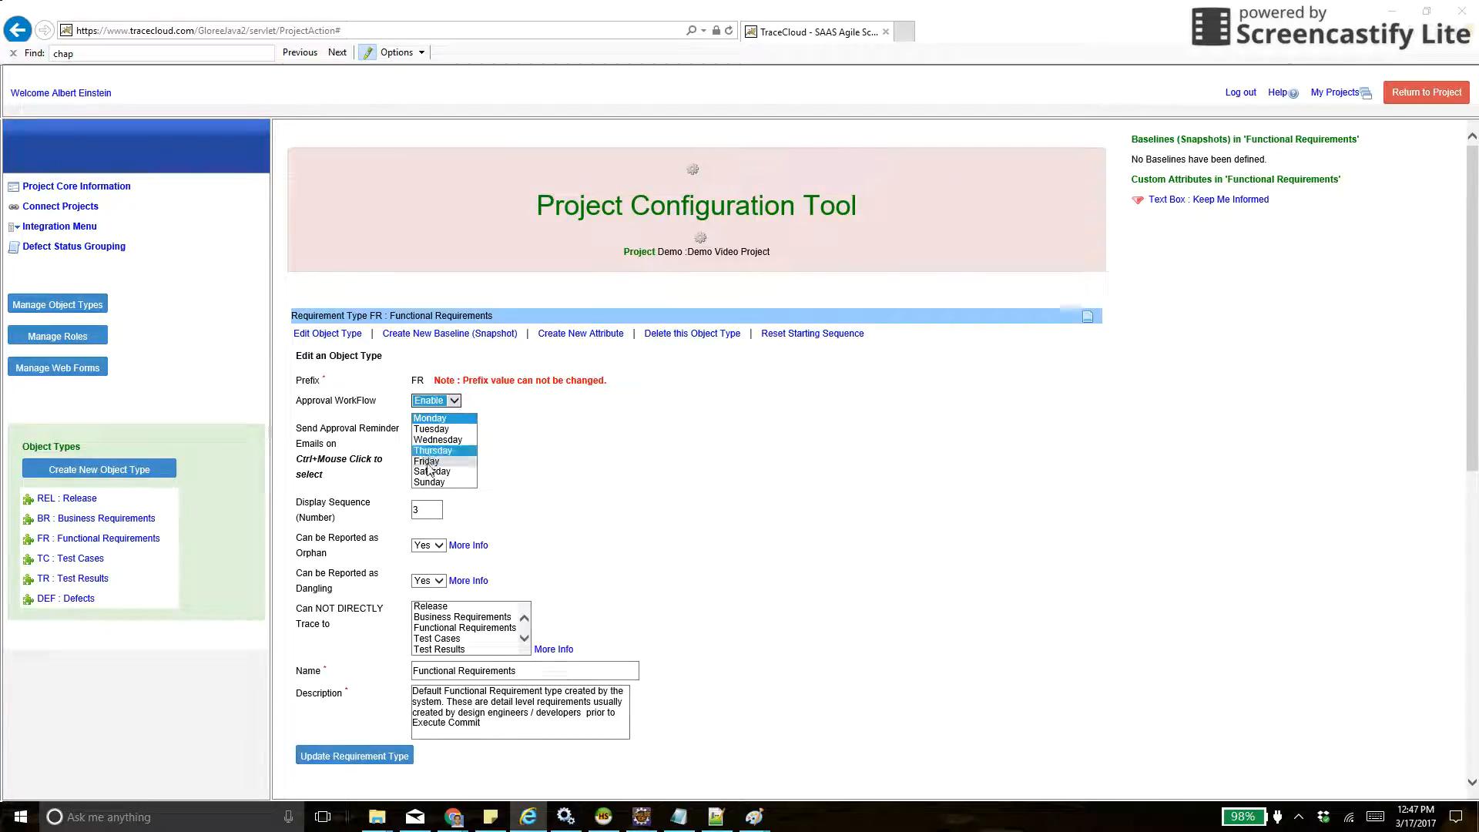
drag(429, 461, 429, 418)
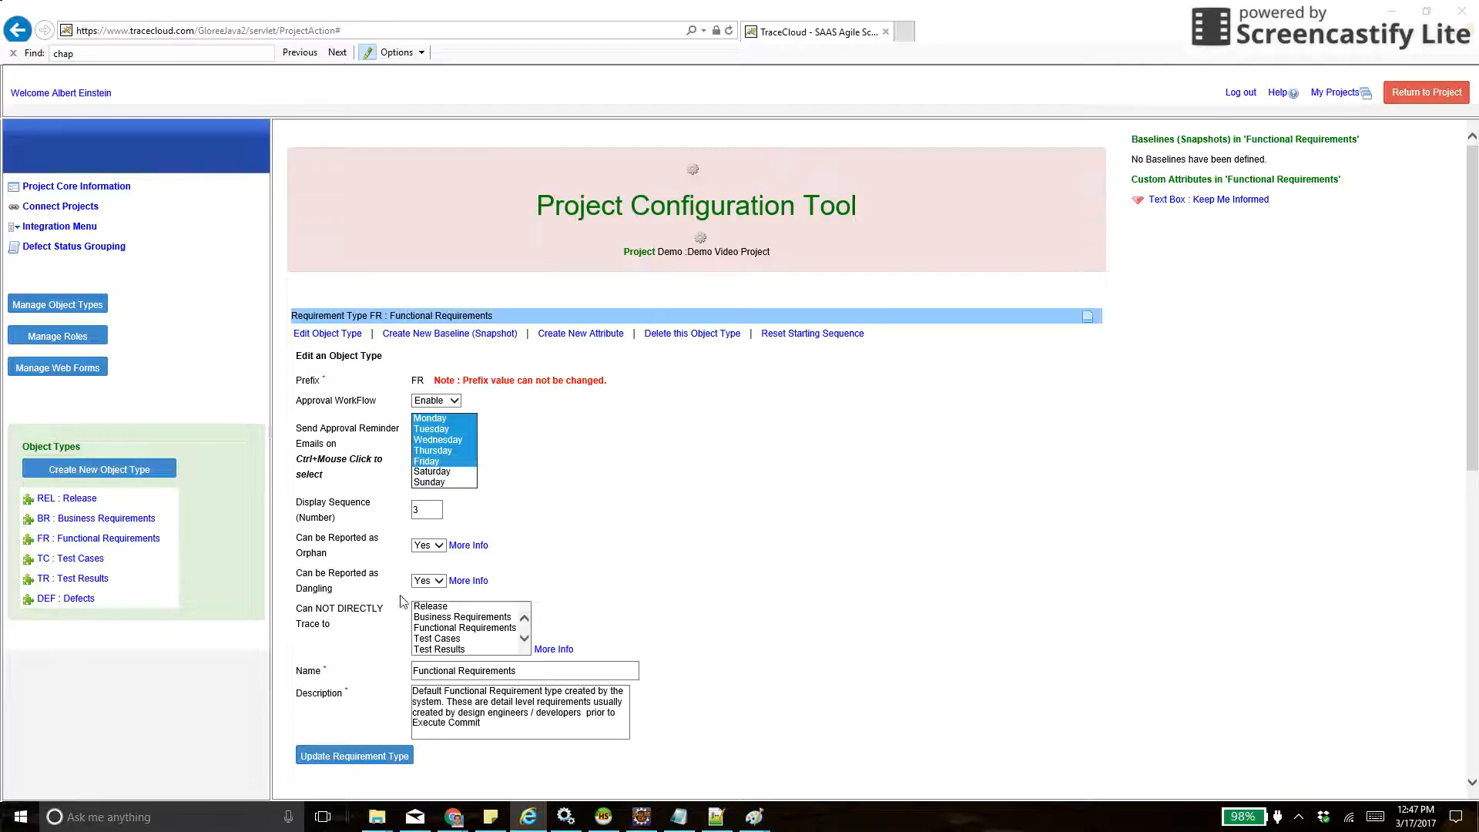
click(338, 758)
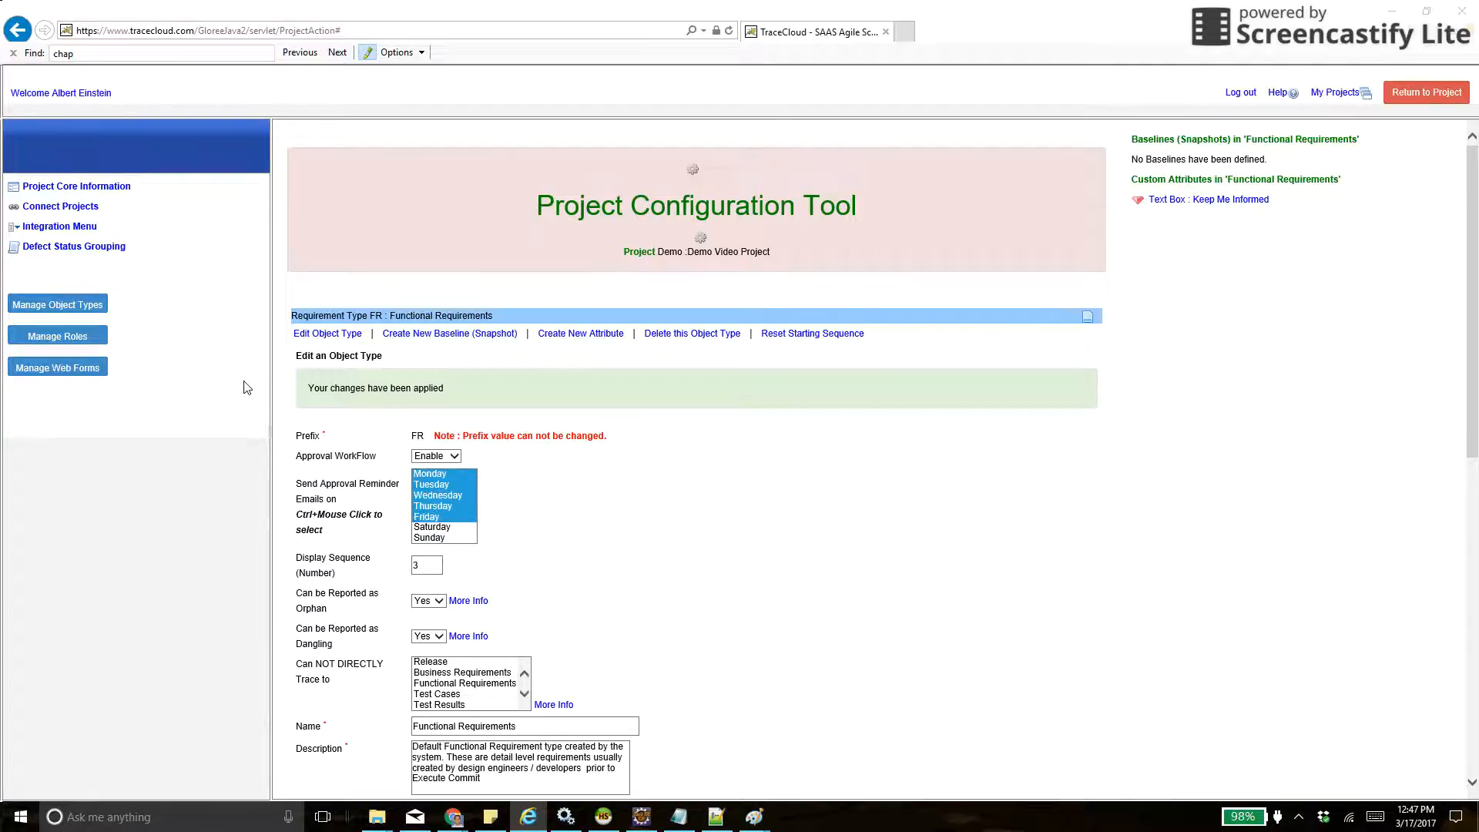
- Review the Administrator role's folder privileges, including approval rights, and return to the project
click(62, 336)
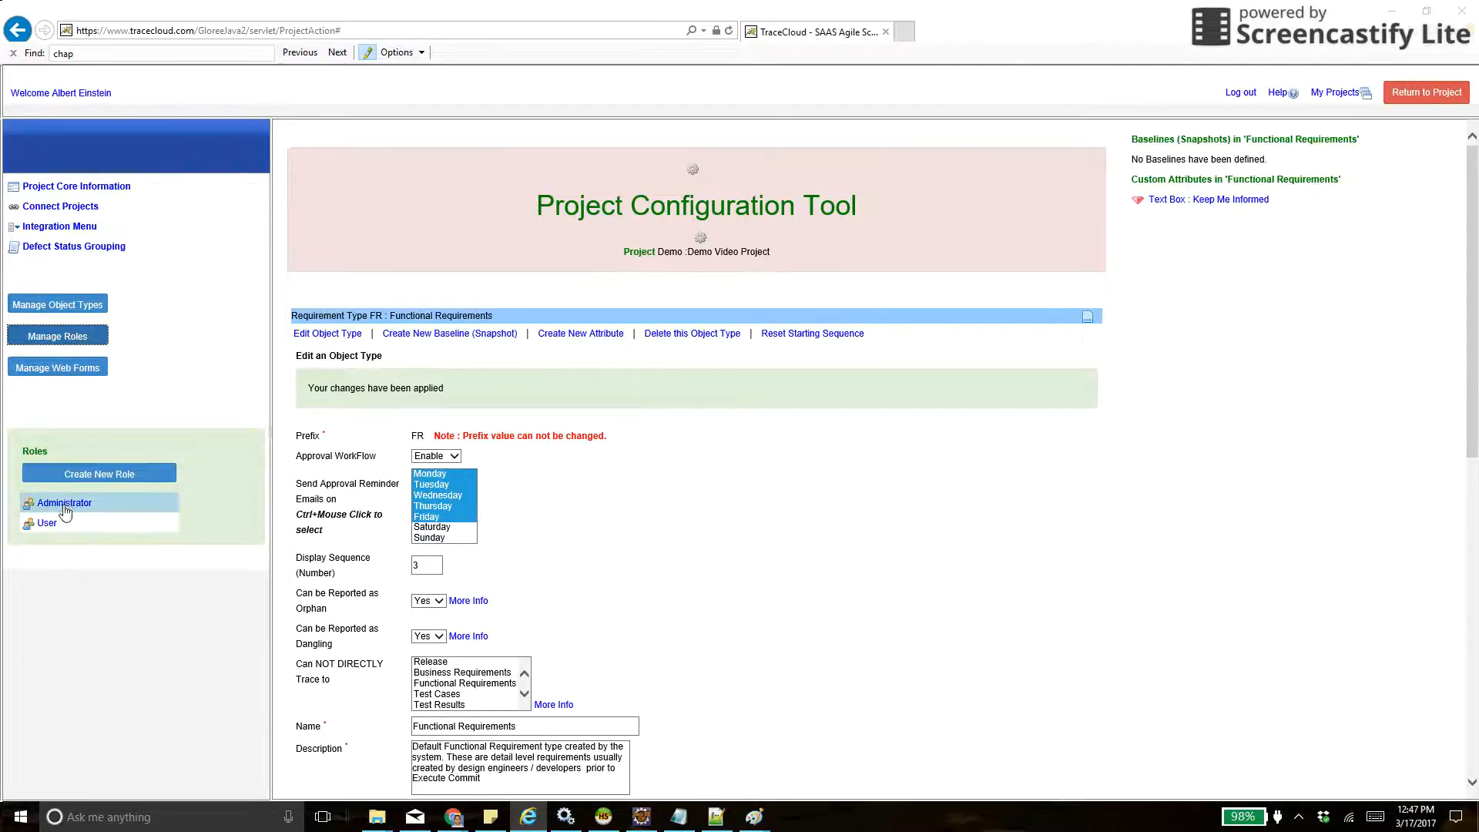
click(65, 505)
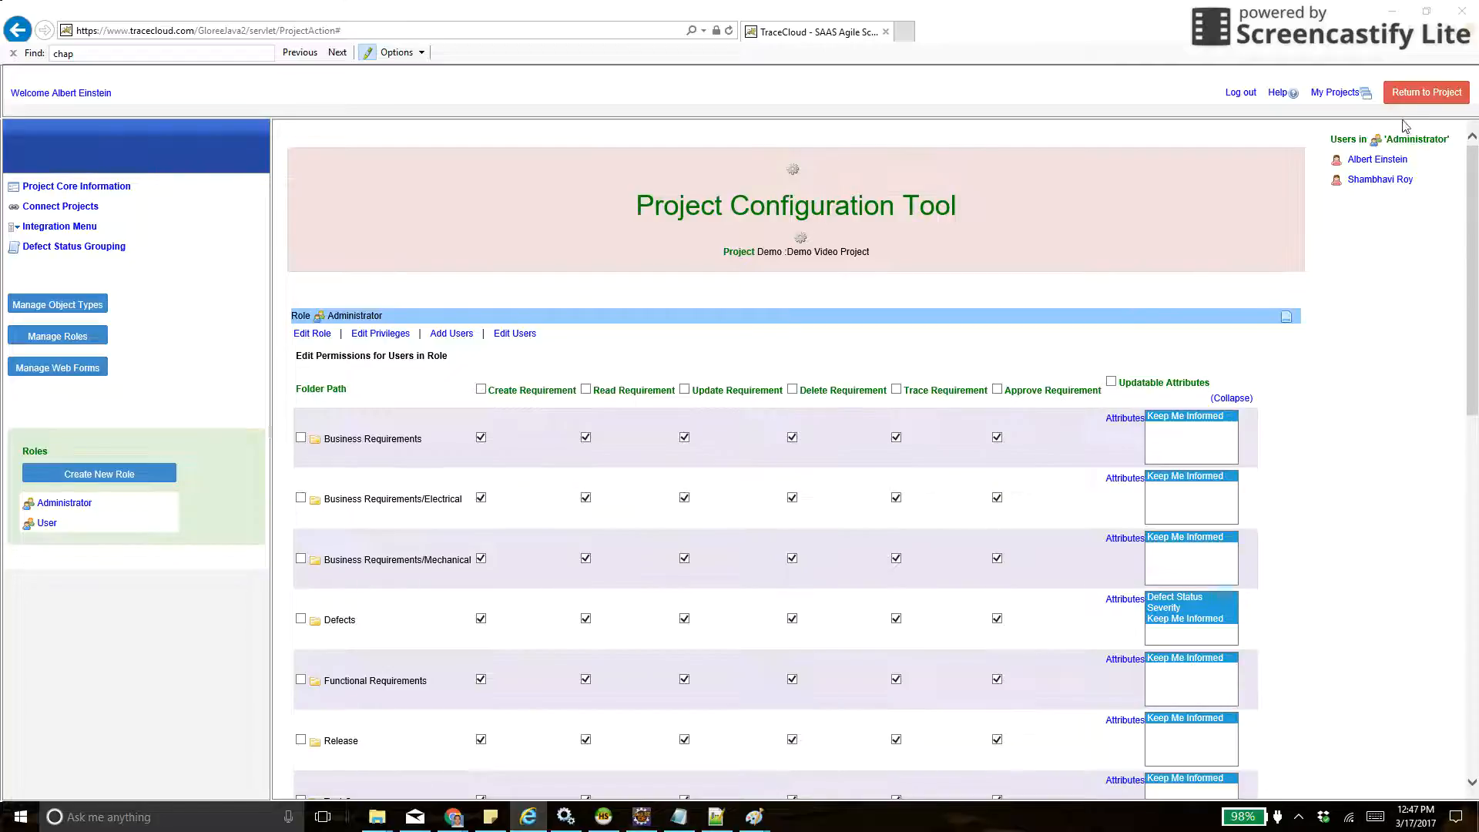
click(1417, 94)
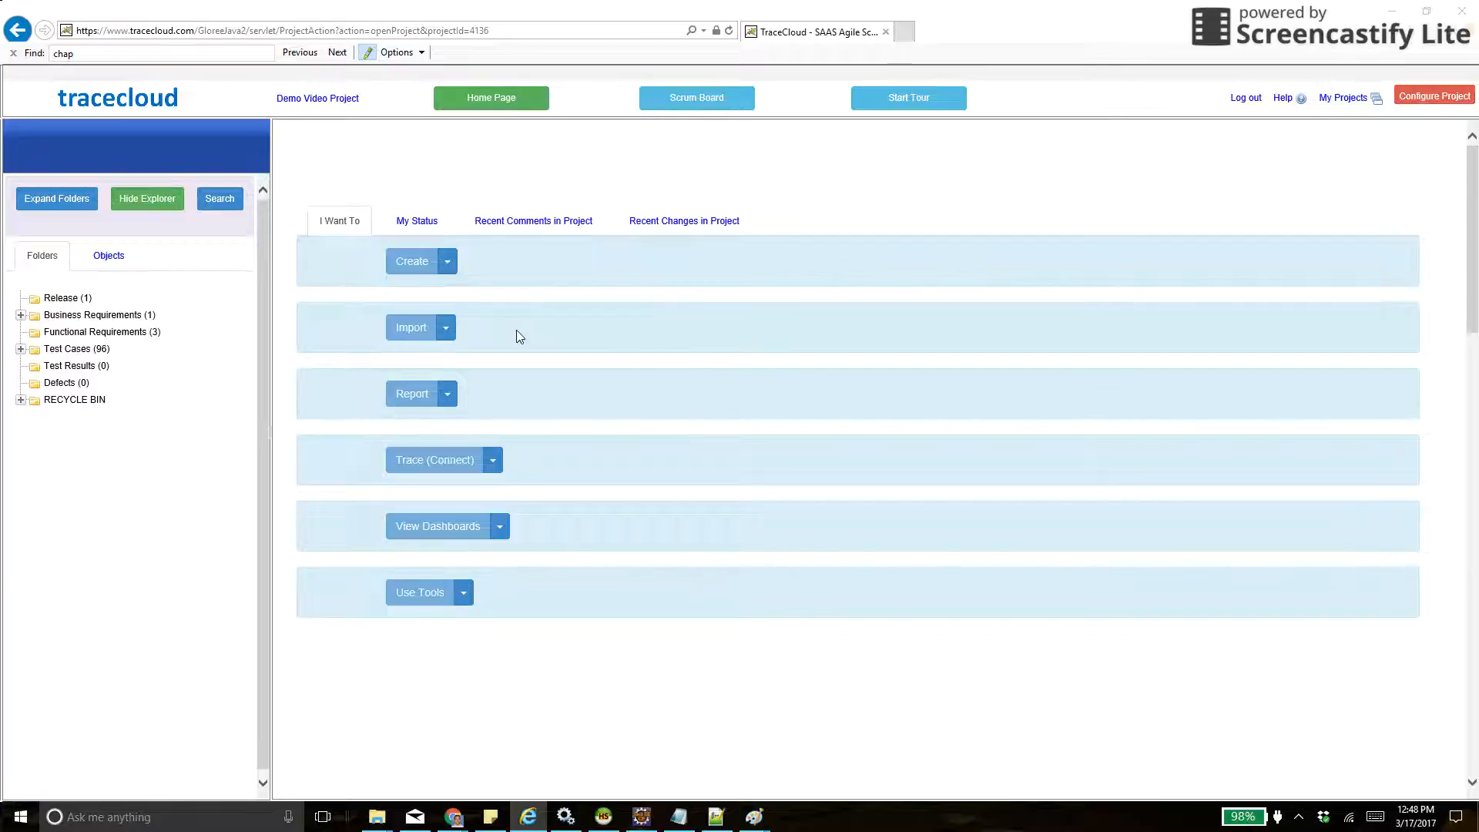
- Open requirement BR-1 in the Business Requirements folder, view its list of approvers and close the list
click(91, 318)
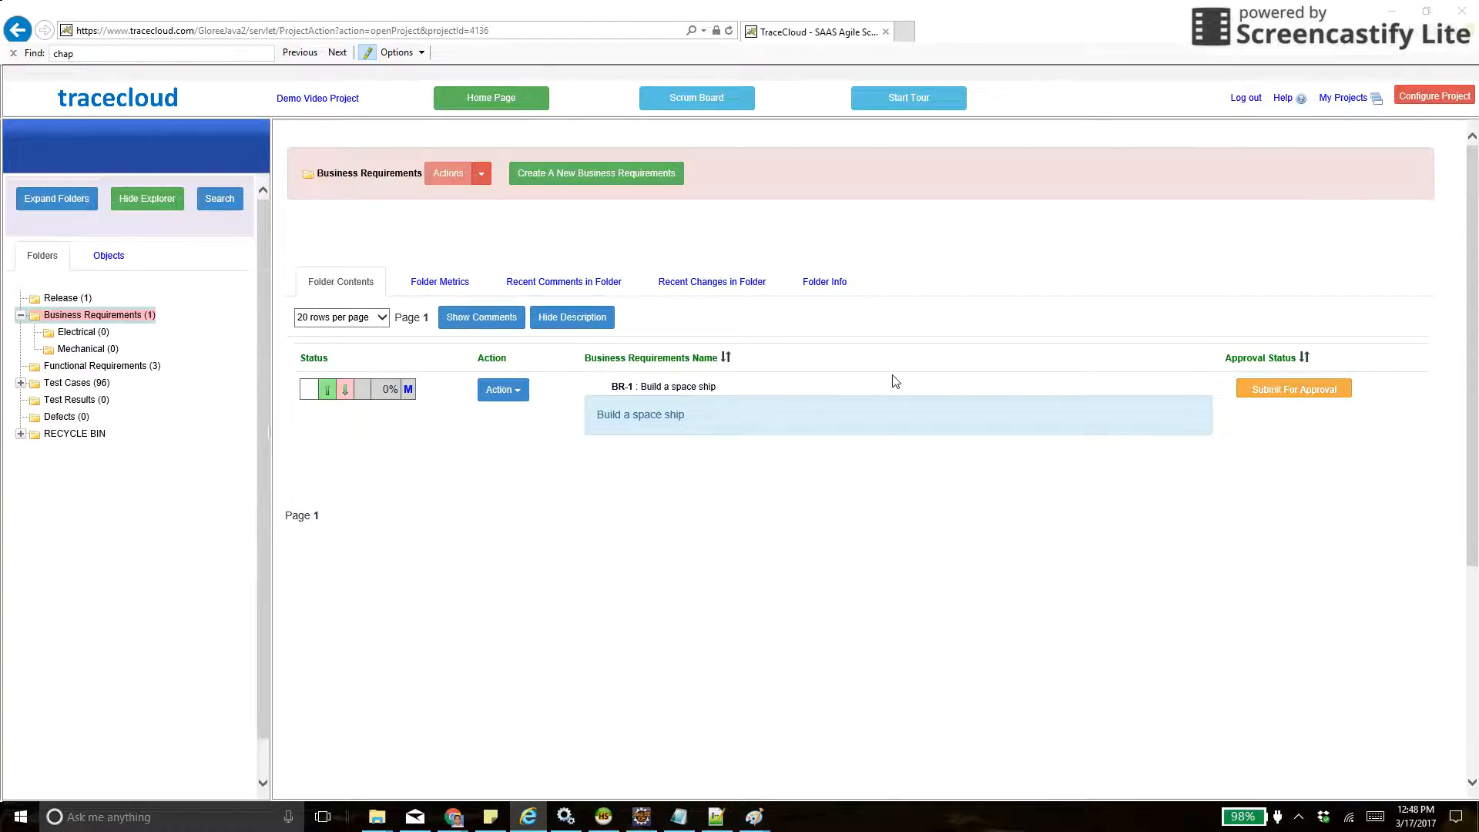
click(705, 389)
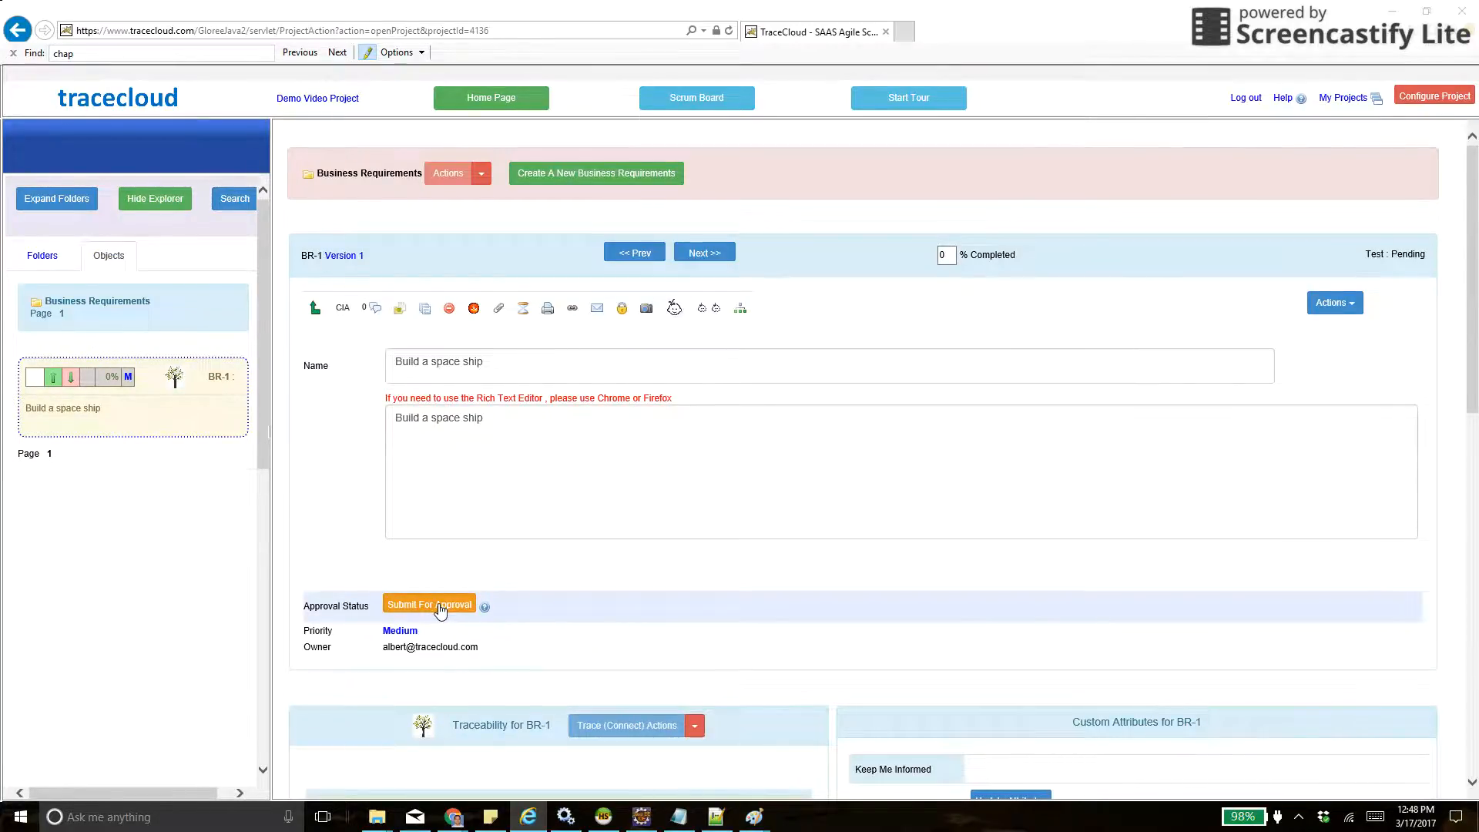
click(484, 606)
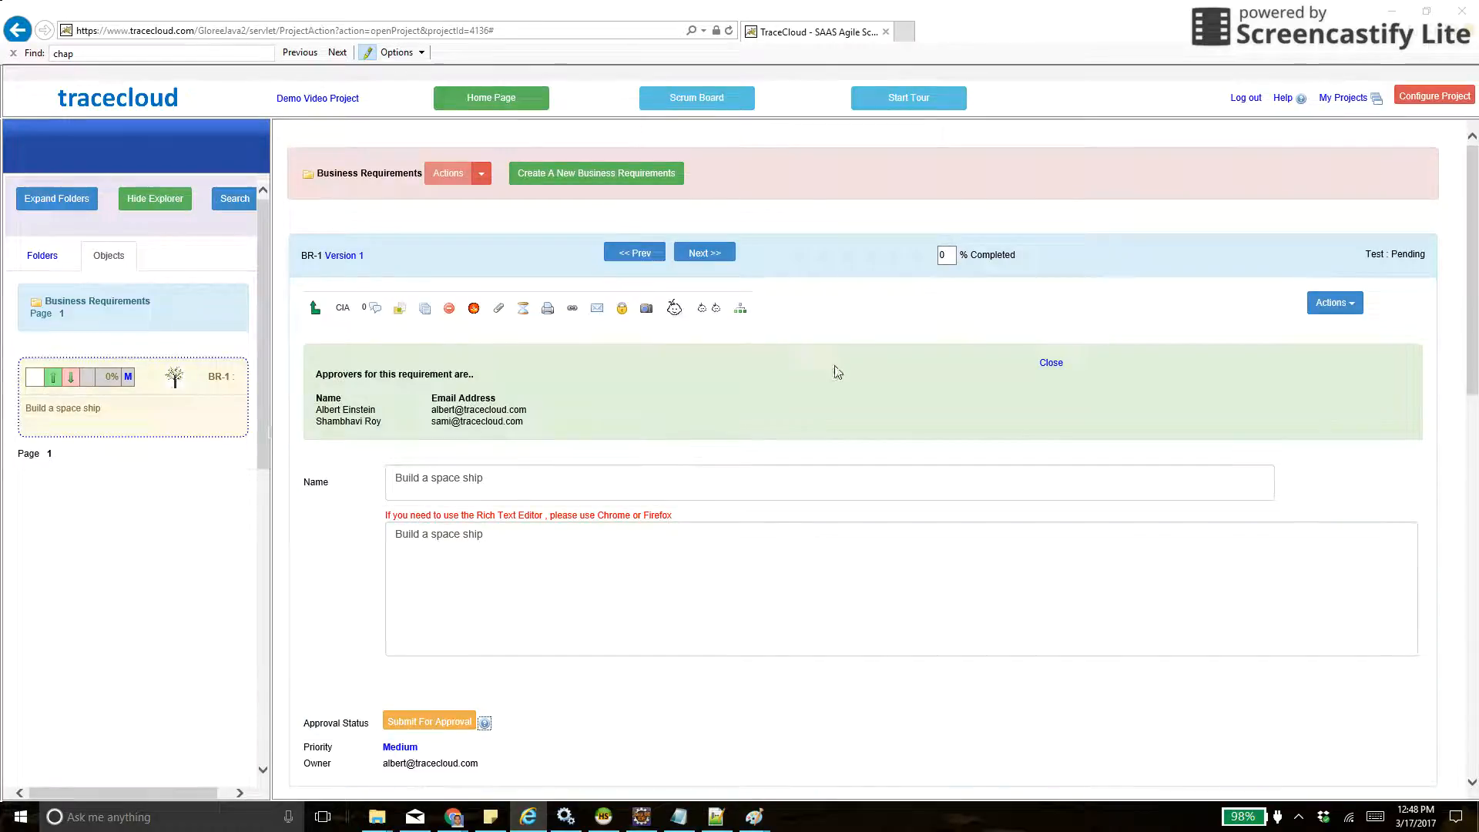
click(1049, 363)
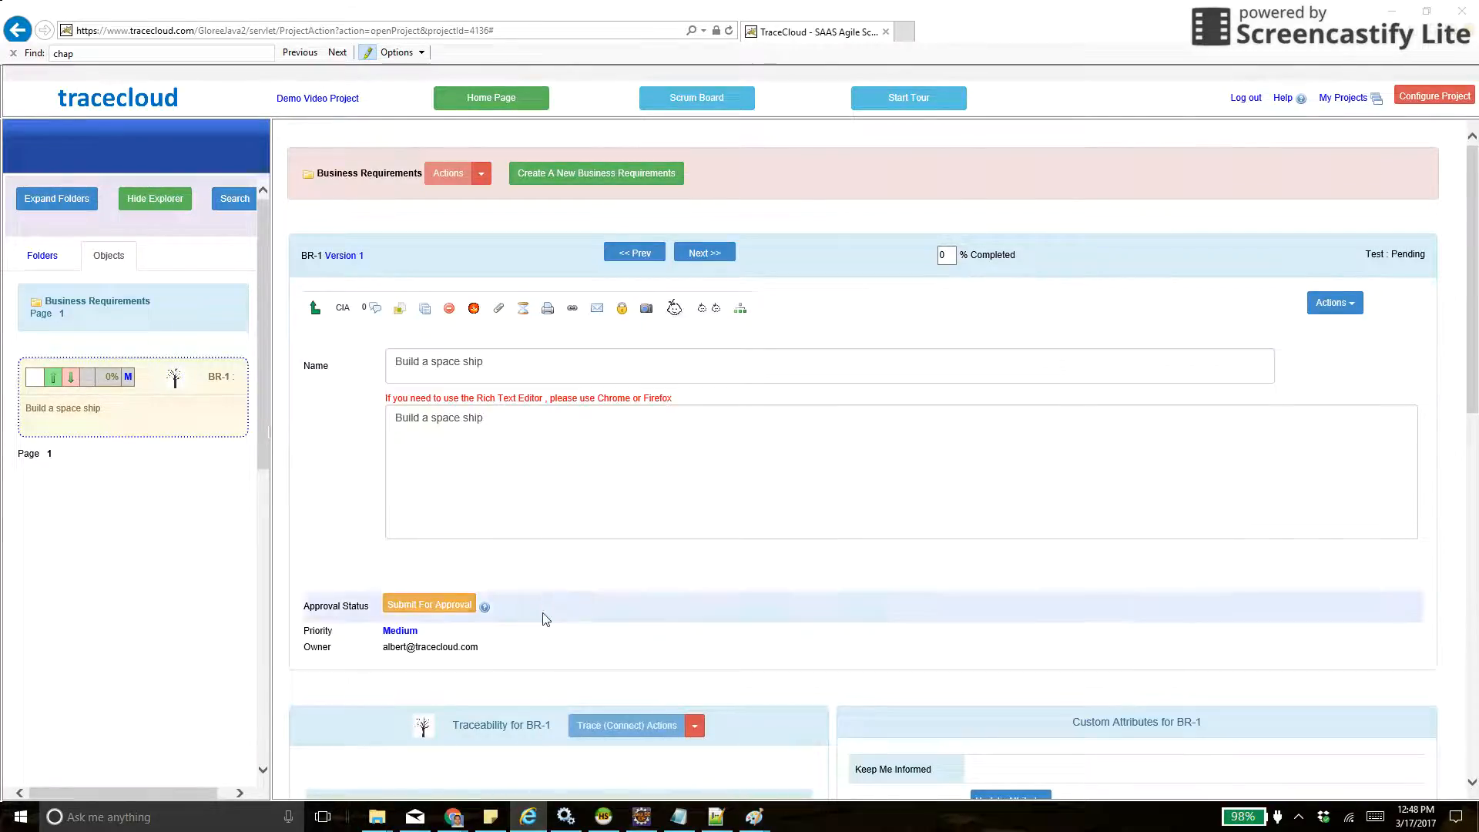
- Submit BR-1 for approval and approve it with a note starting "Great idea. I want to be the first on"
click(445, 605)
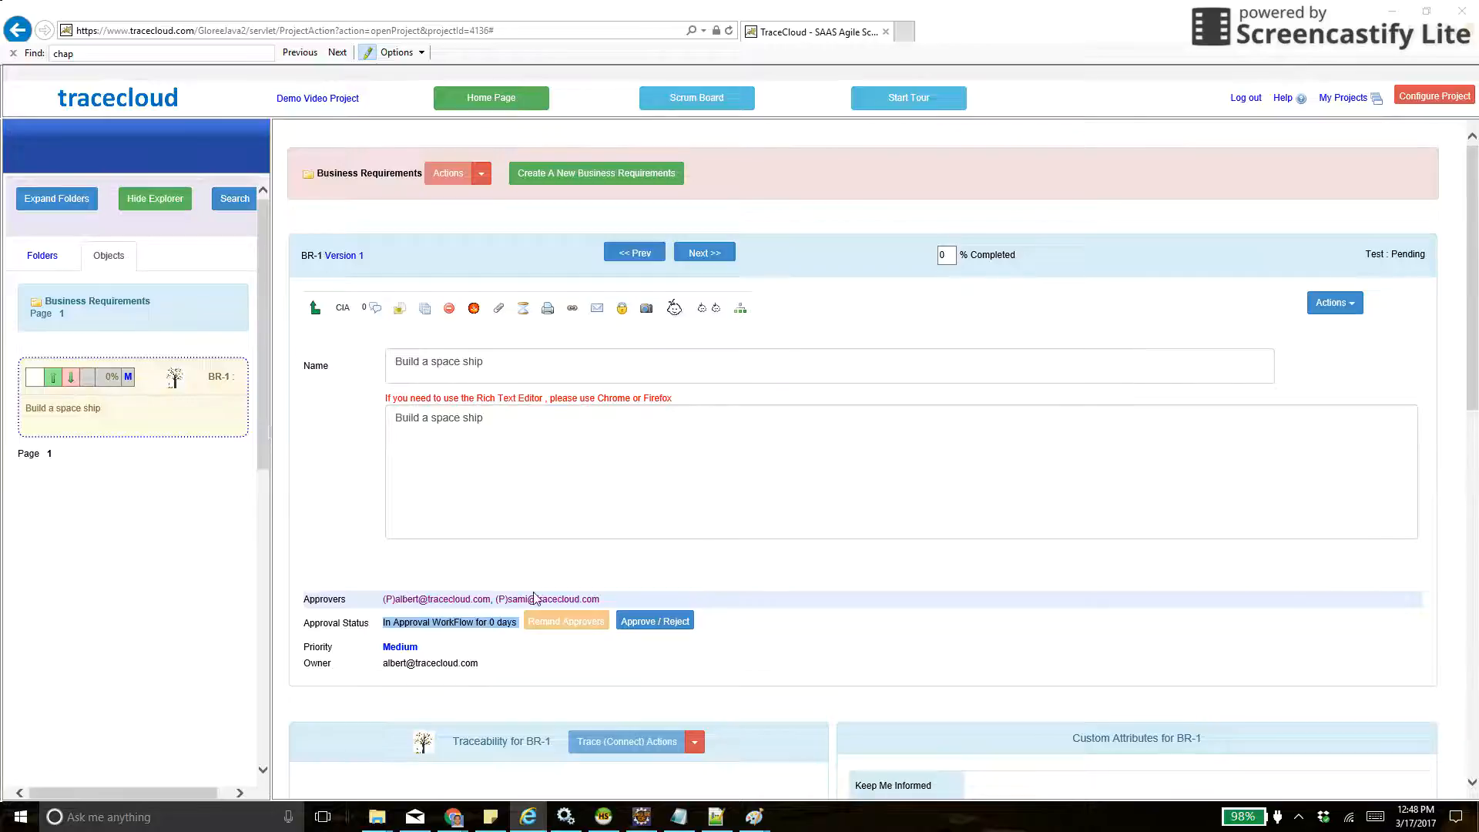
click(639, 624)
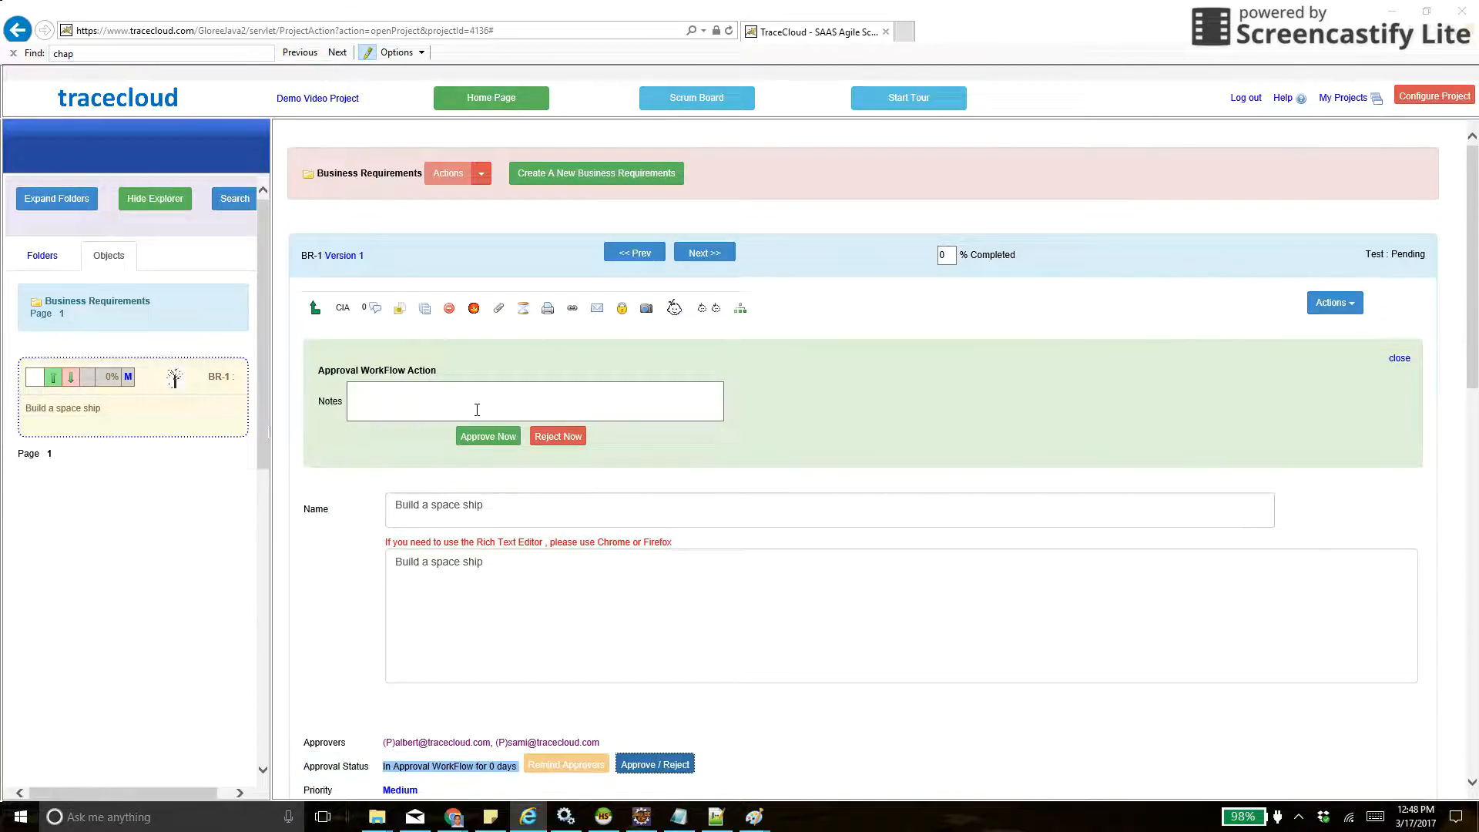
click(476, 409)
text(Greate )
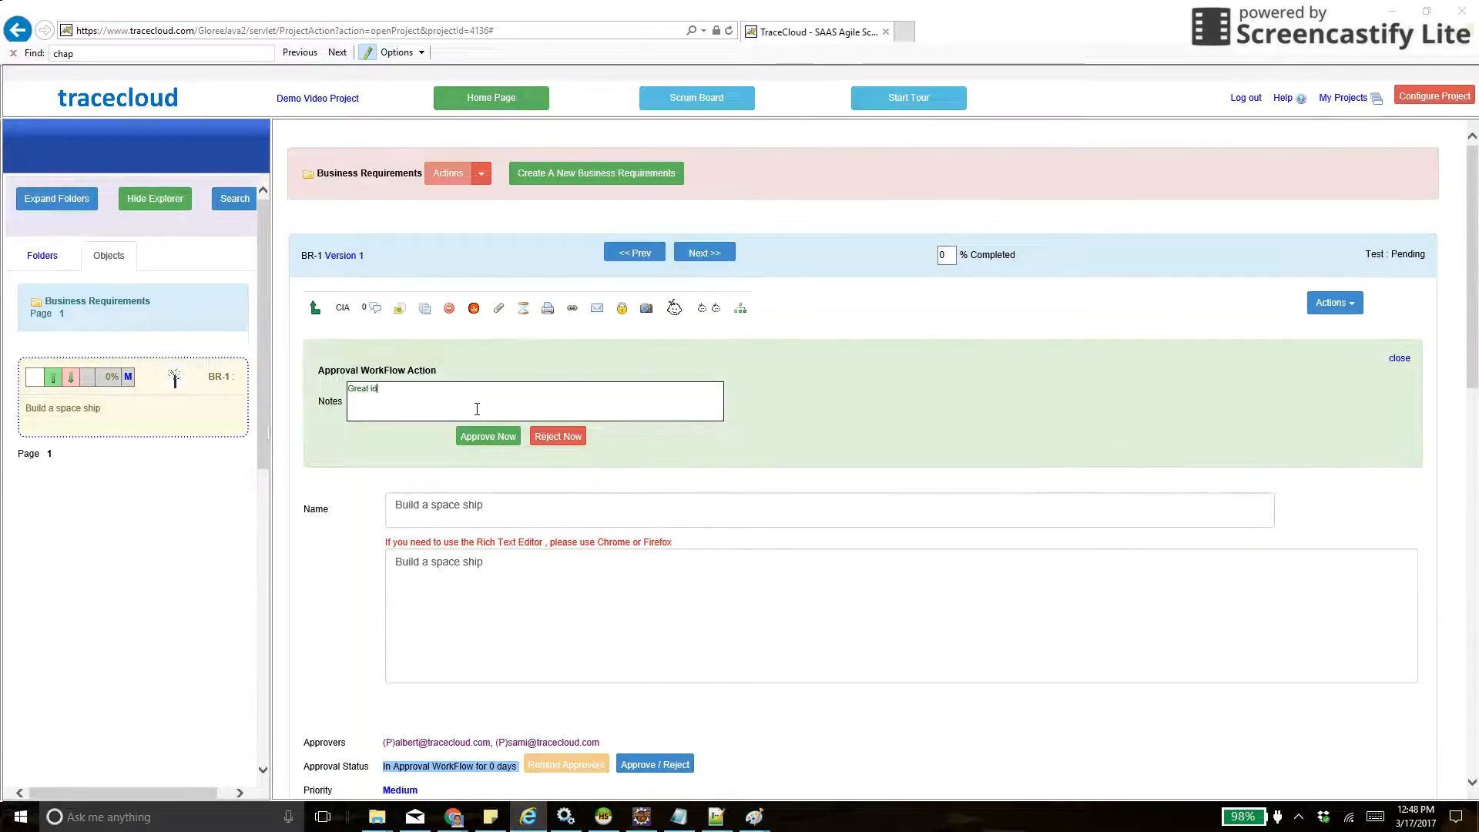
text(idea. I want to )
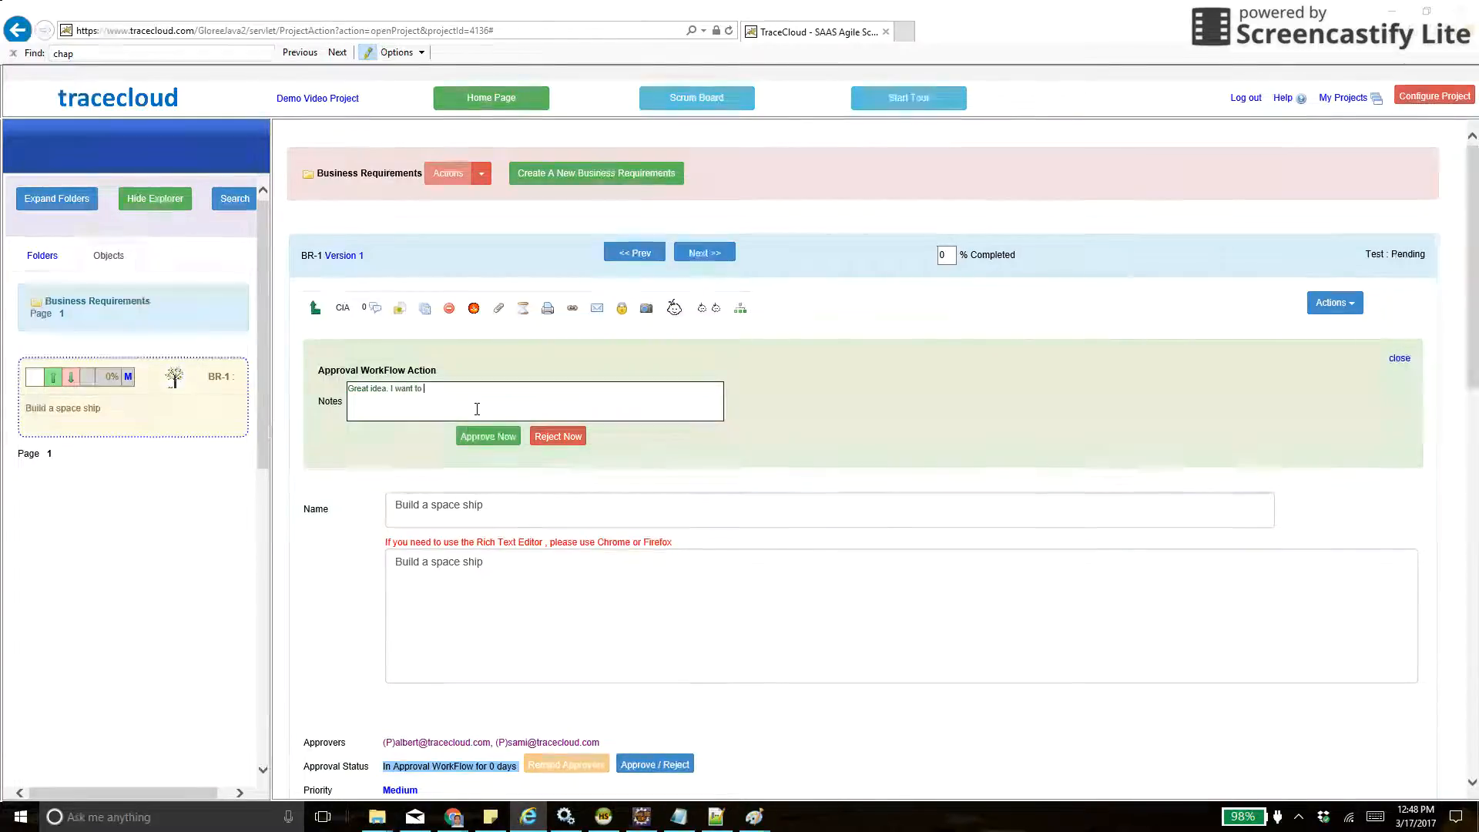
text(be the first on this)
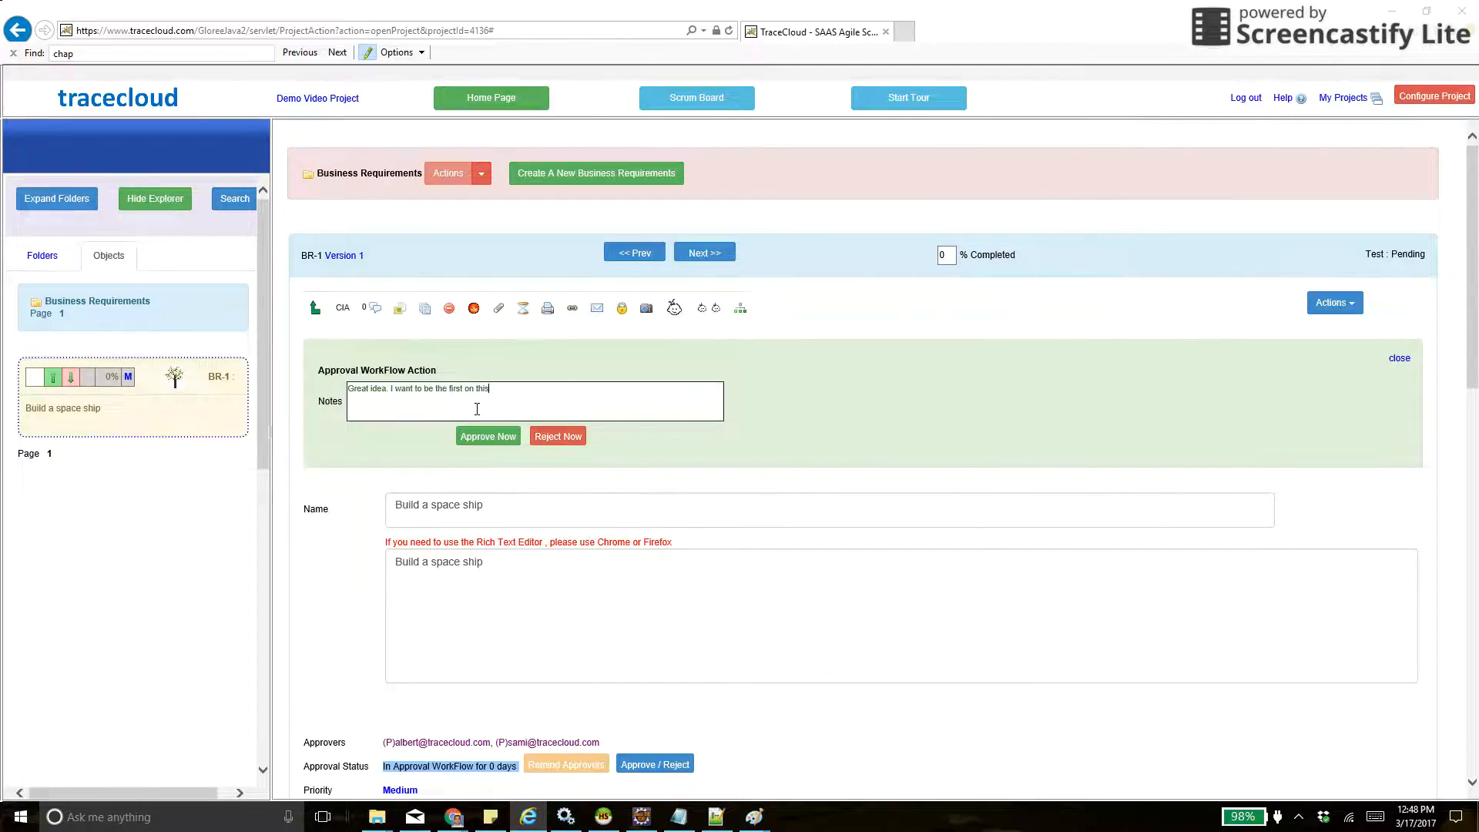
key(Tab)
key(Return)
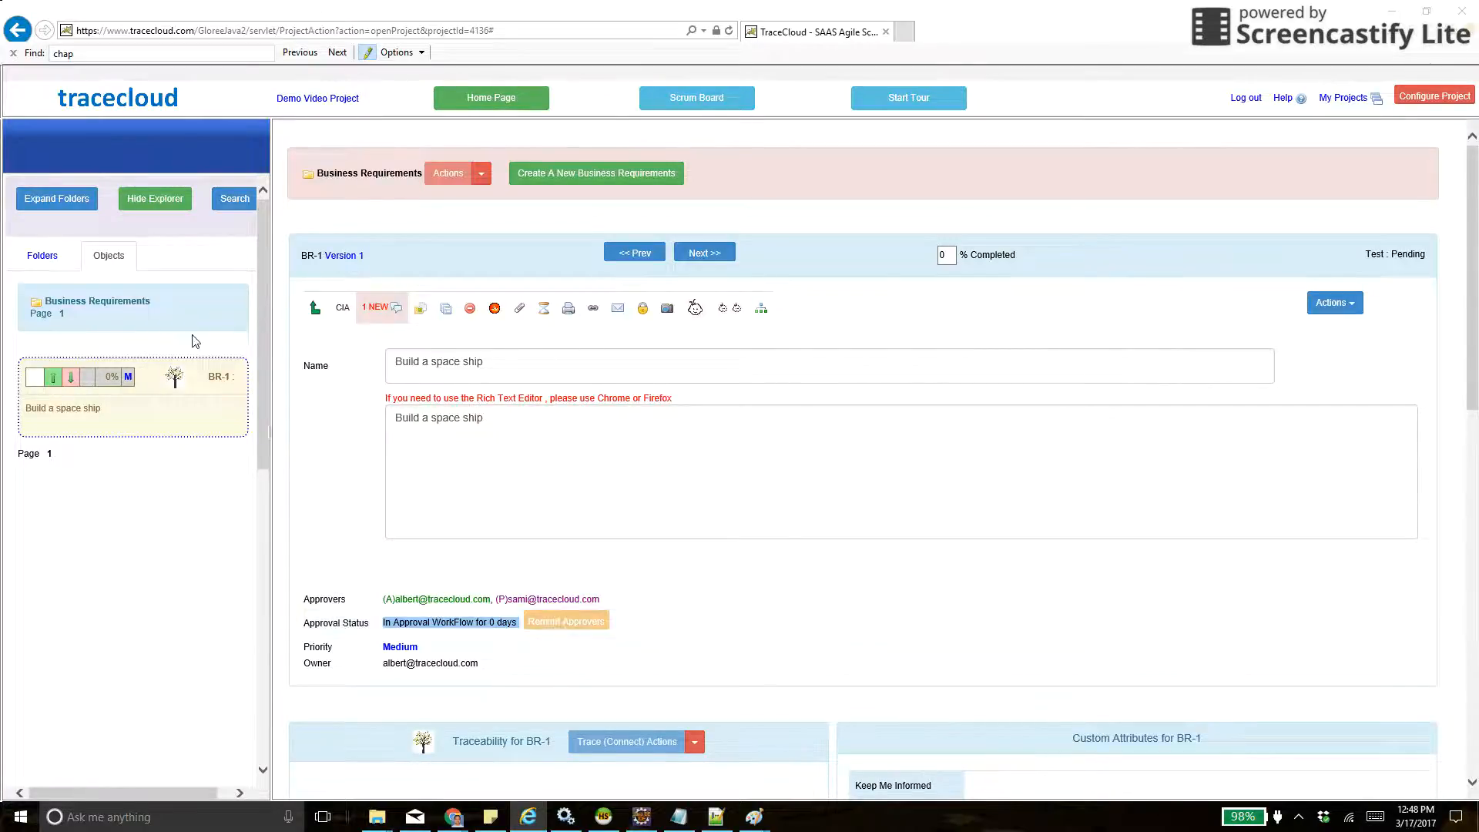
- Submit requirements FR-1, FR-2 and FR-3 in the Functional Requirements folder for approval
click(37, 259)
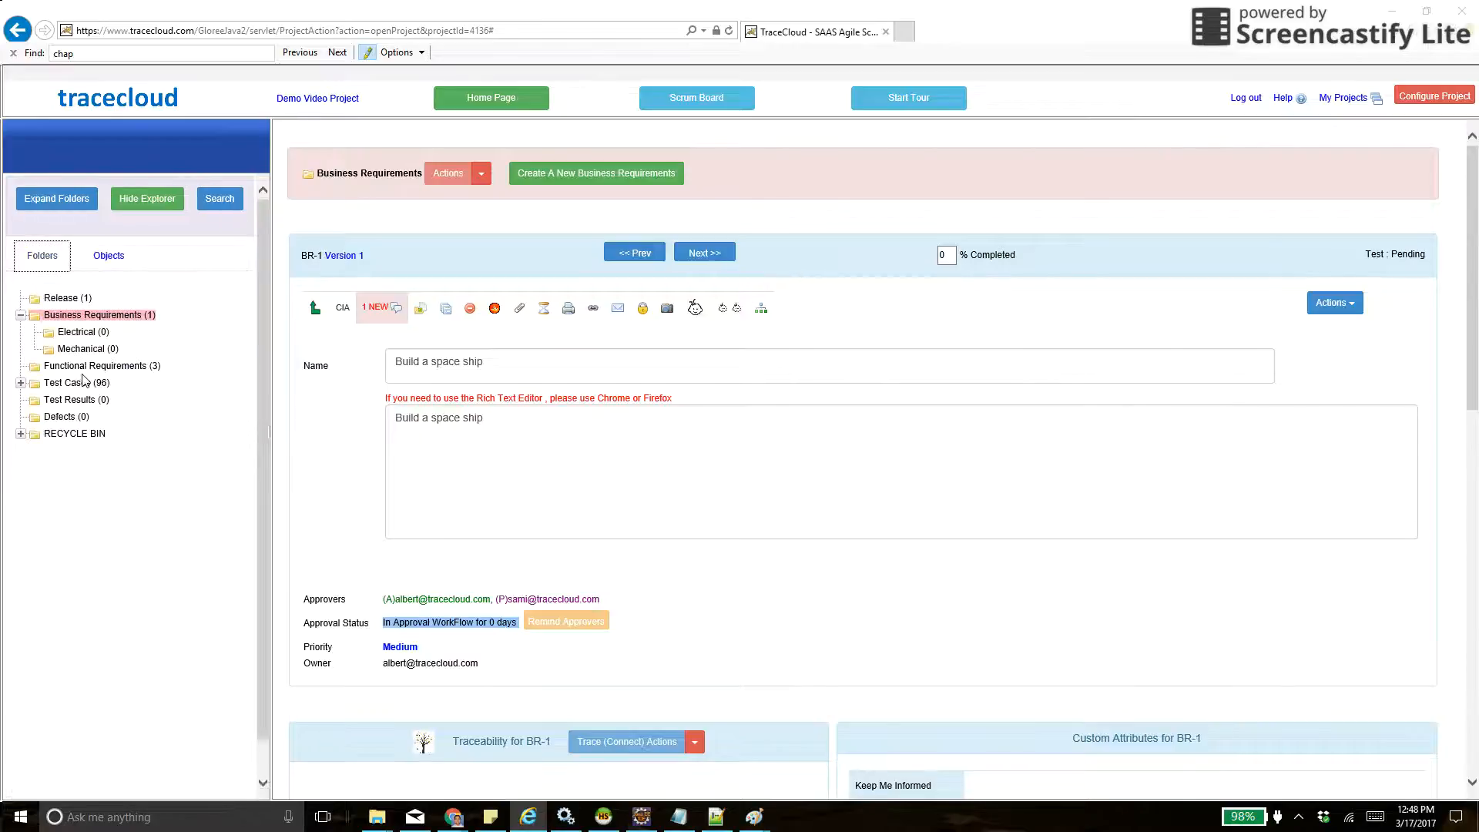
click(78, 367)
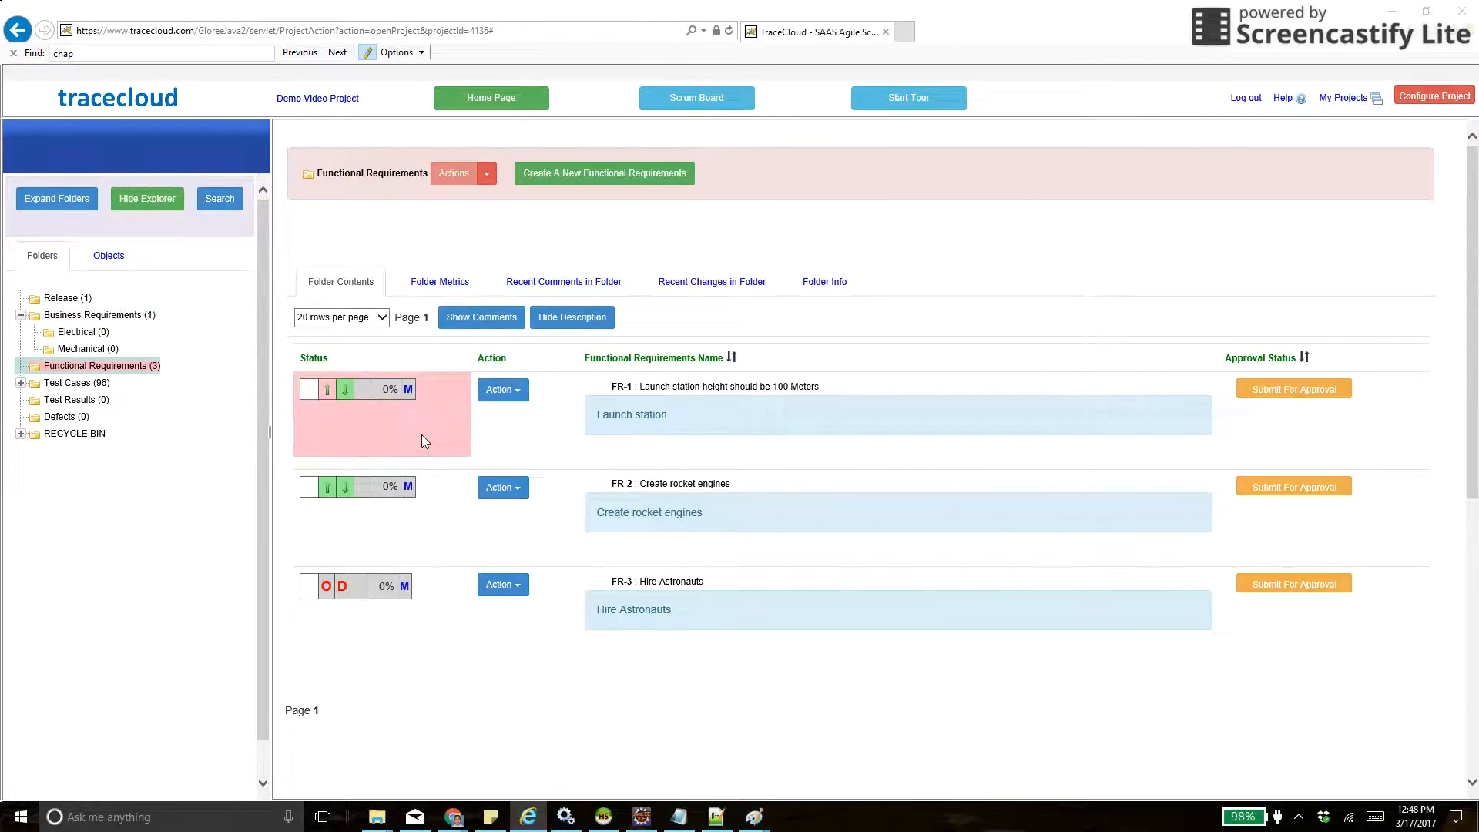
click(1297, 391)
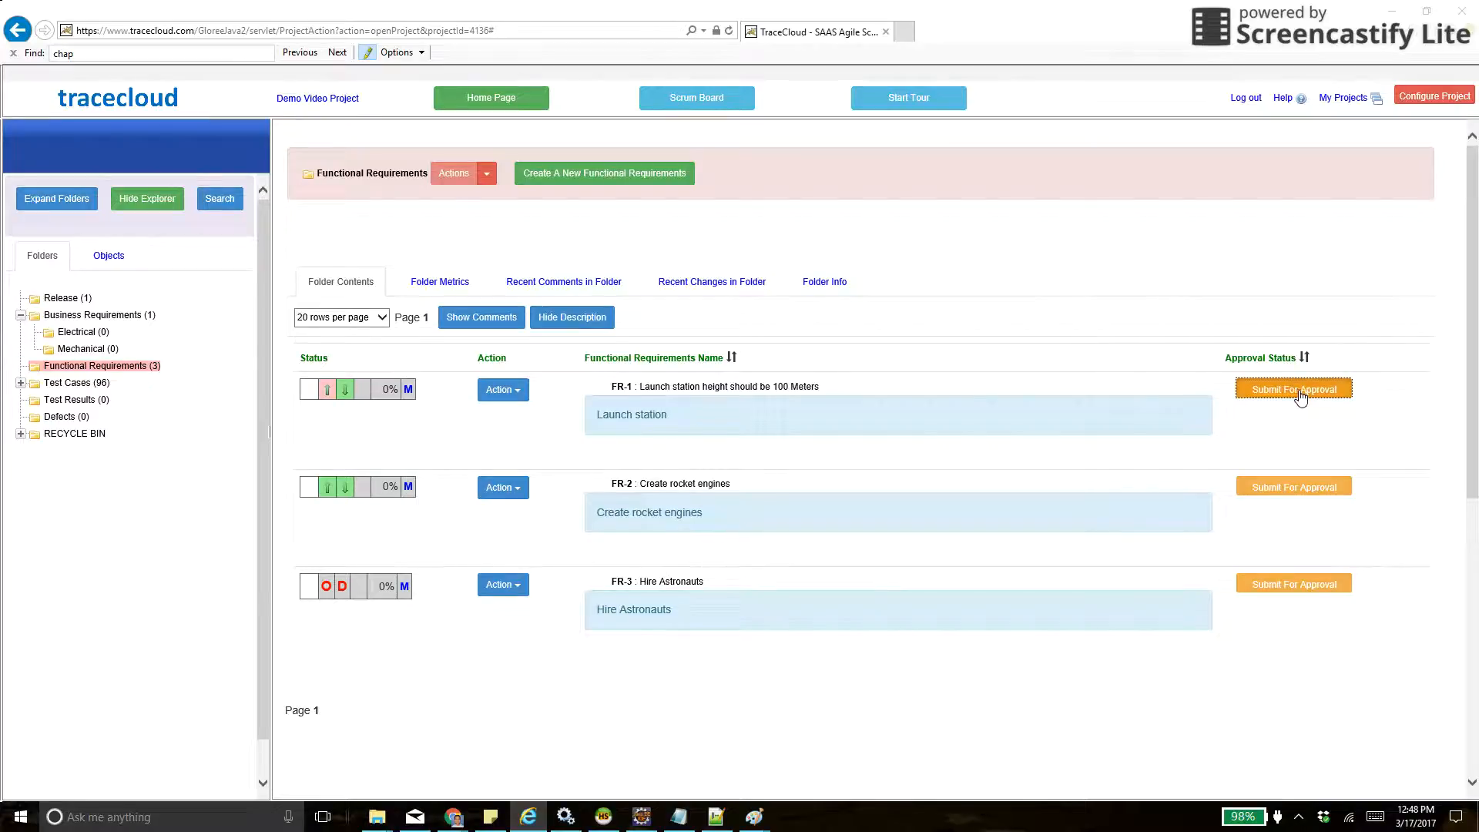
click(1291, 493)
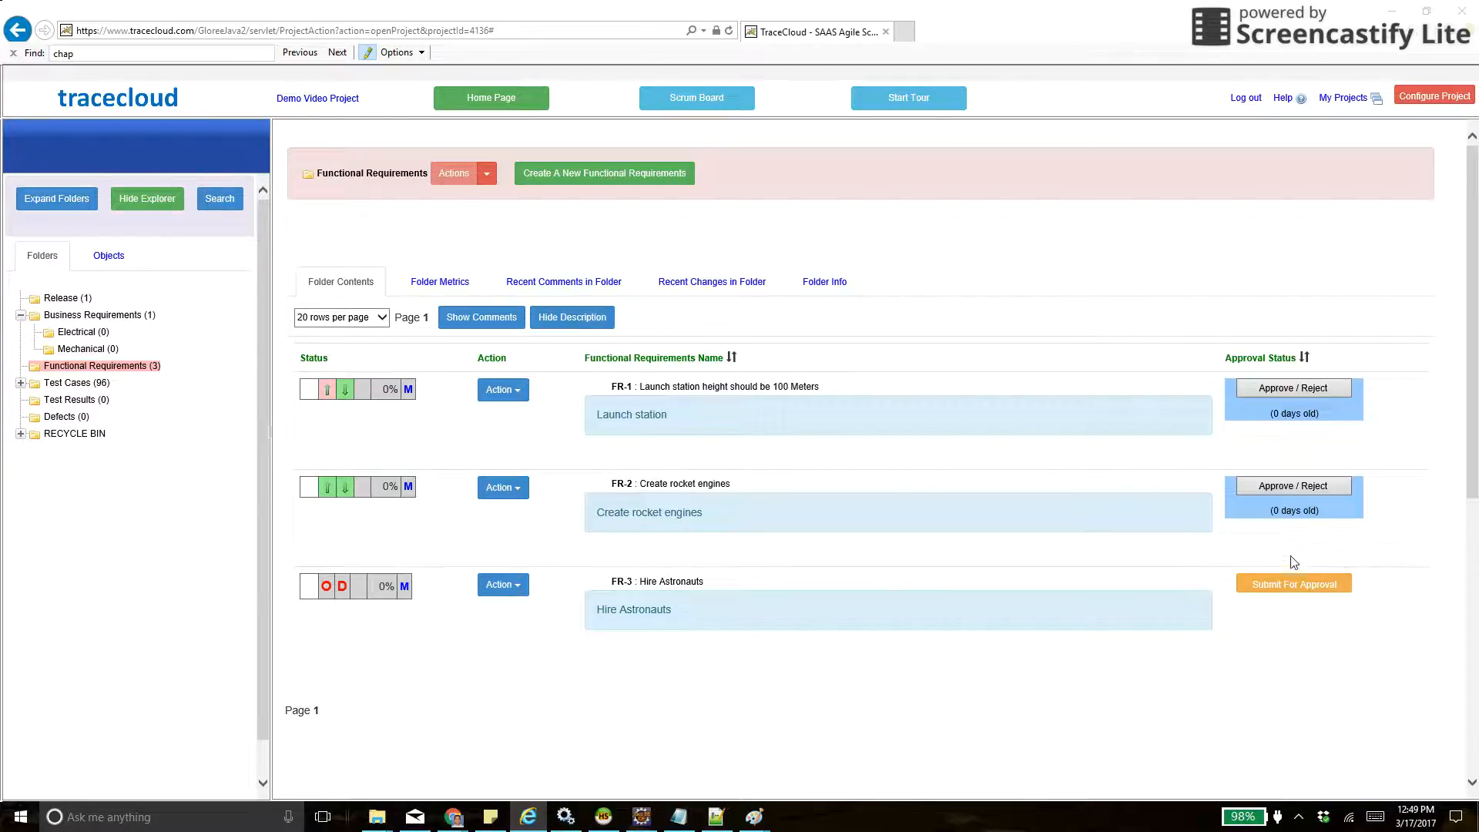
click(1286, 589)
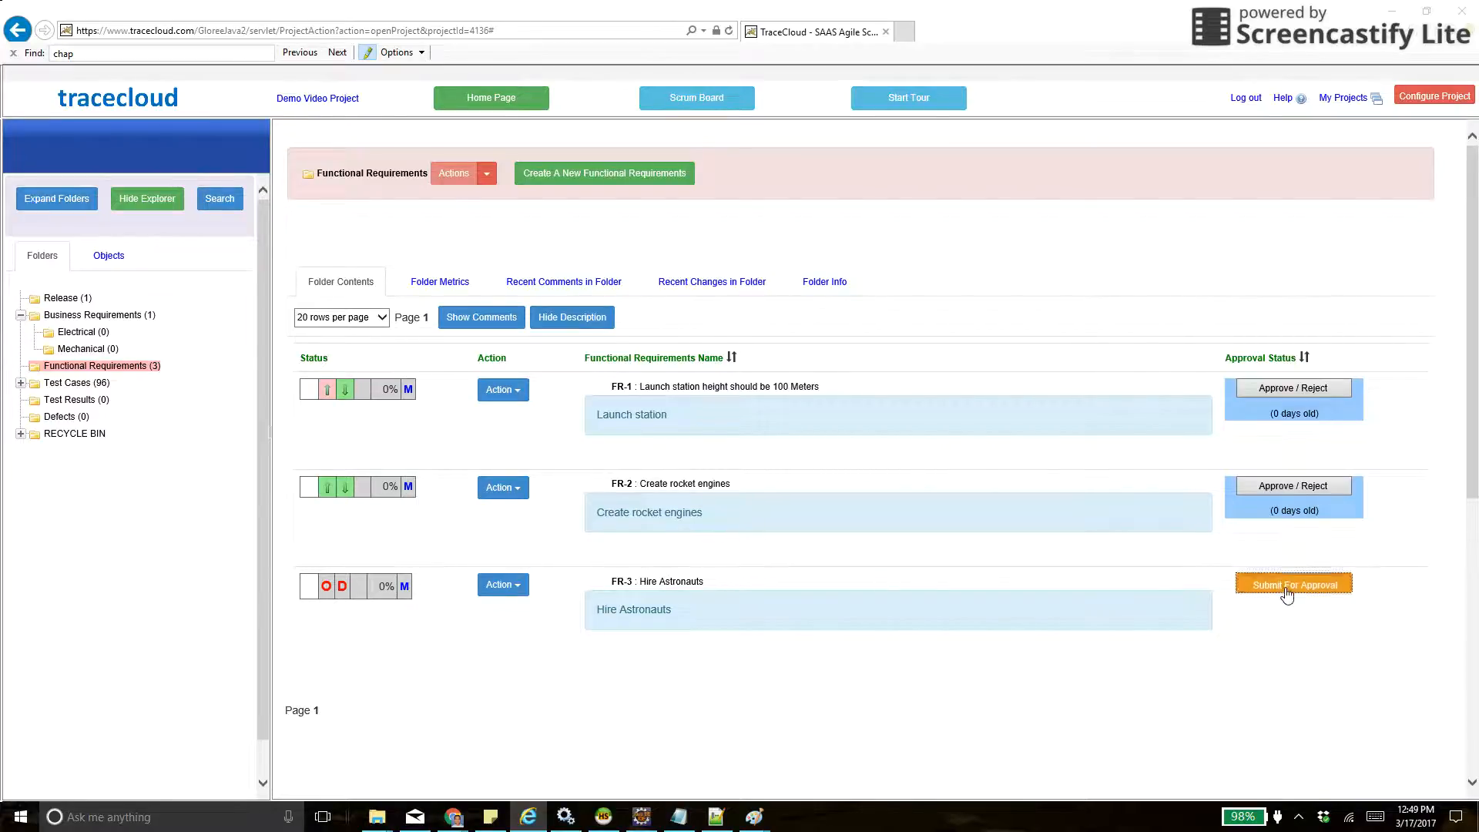
- Reject requirement FR-1 in the Functional Requirements folder with the note "Need more info"
click(1290, 389)
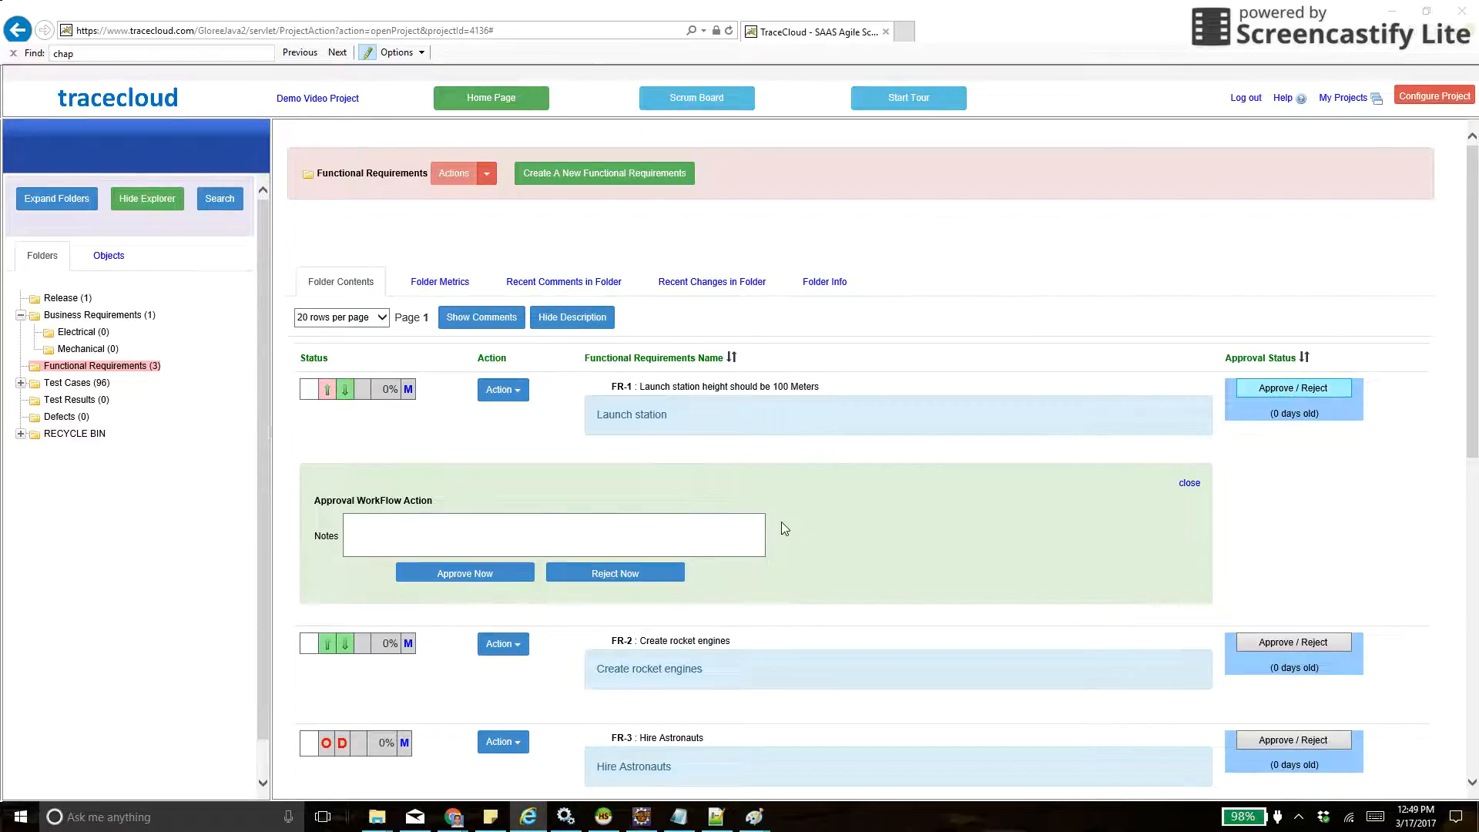
click(611, 526)
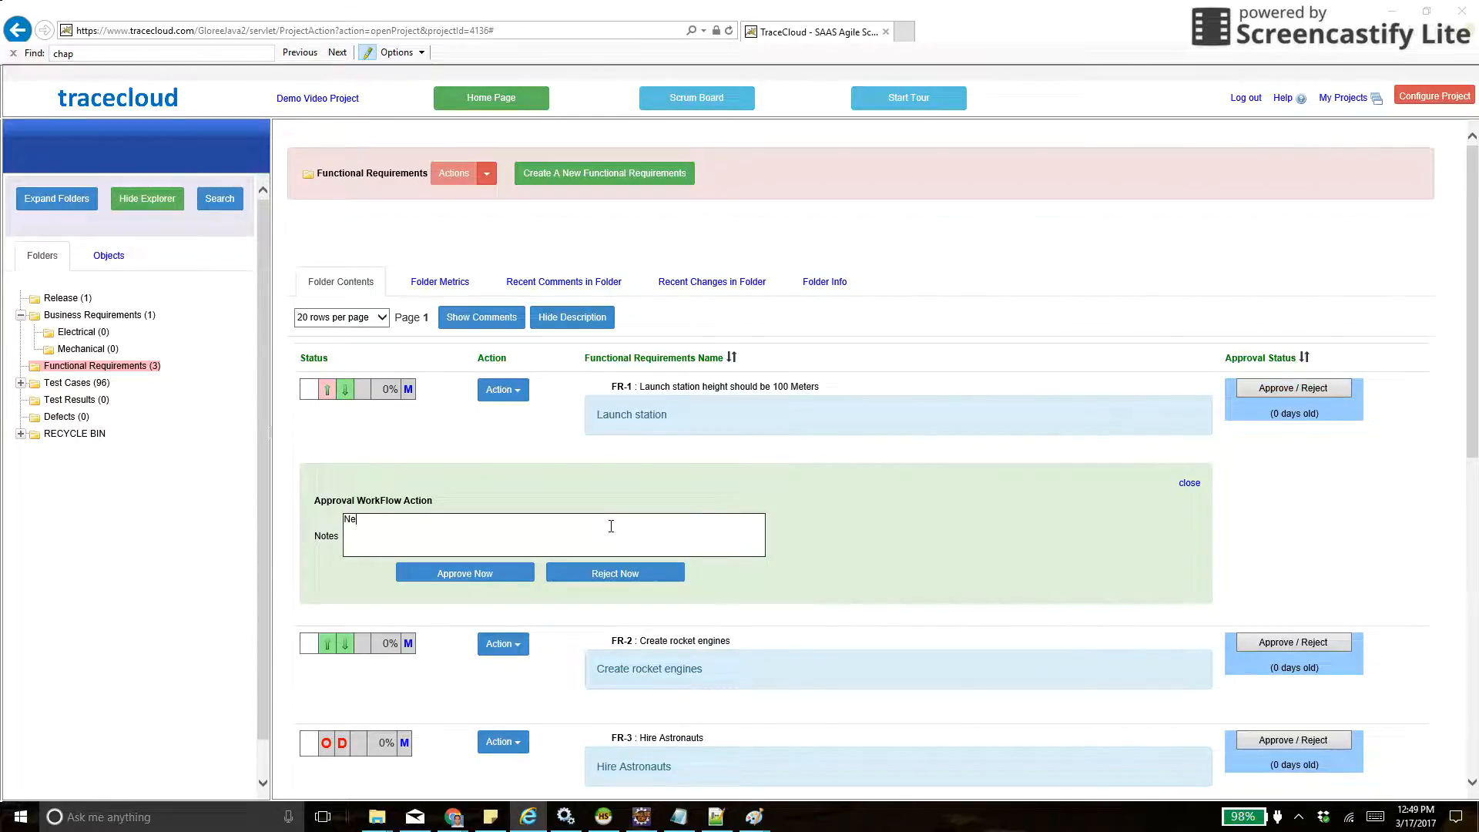
key(Tab)
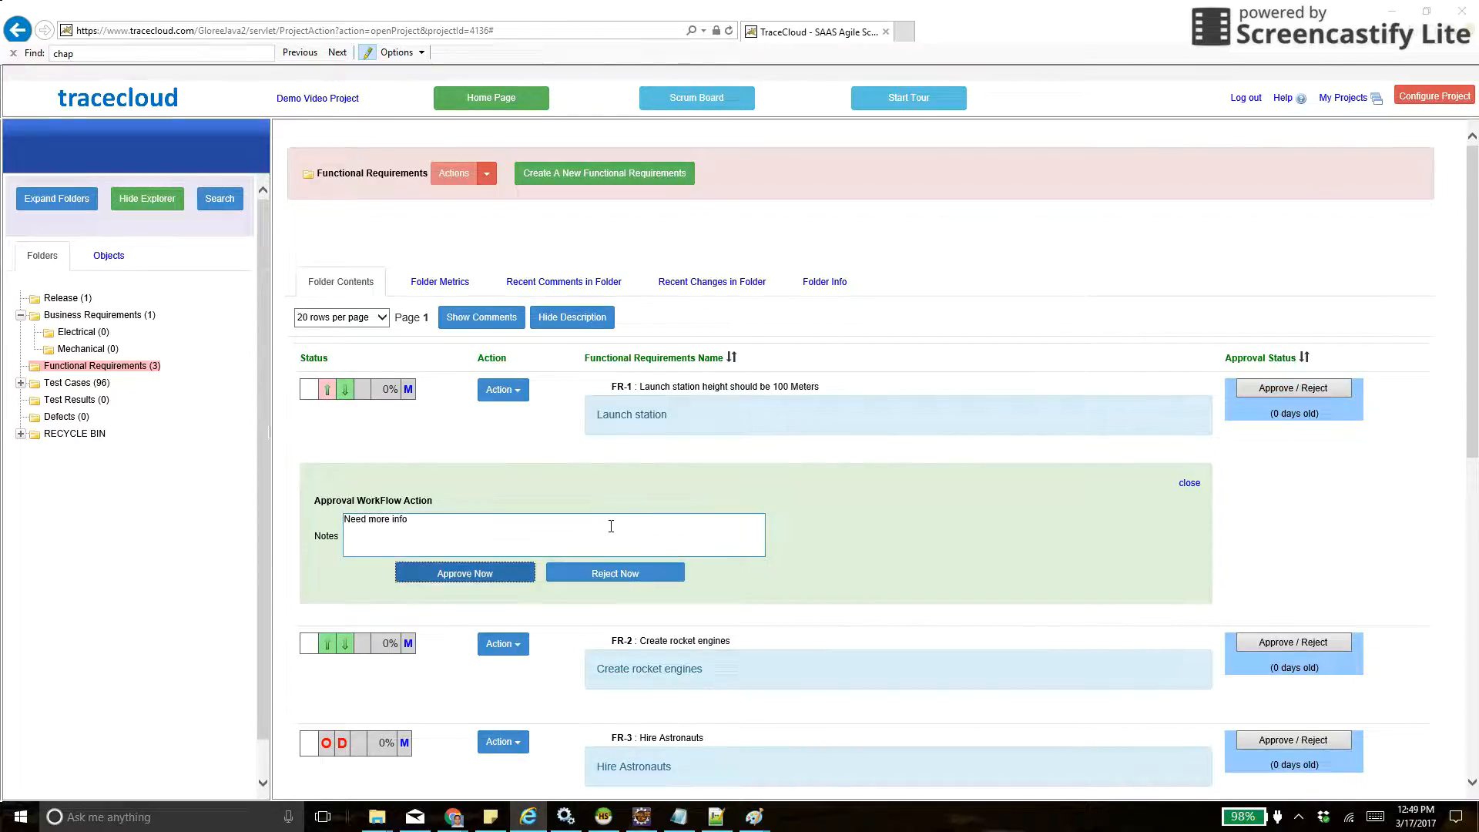
click(610, 572)
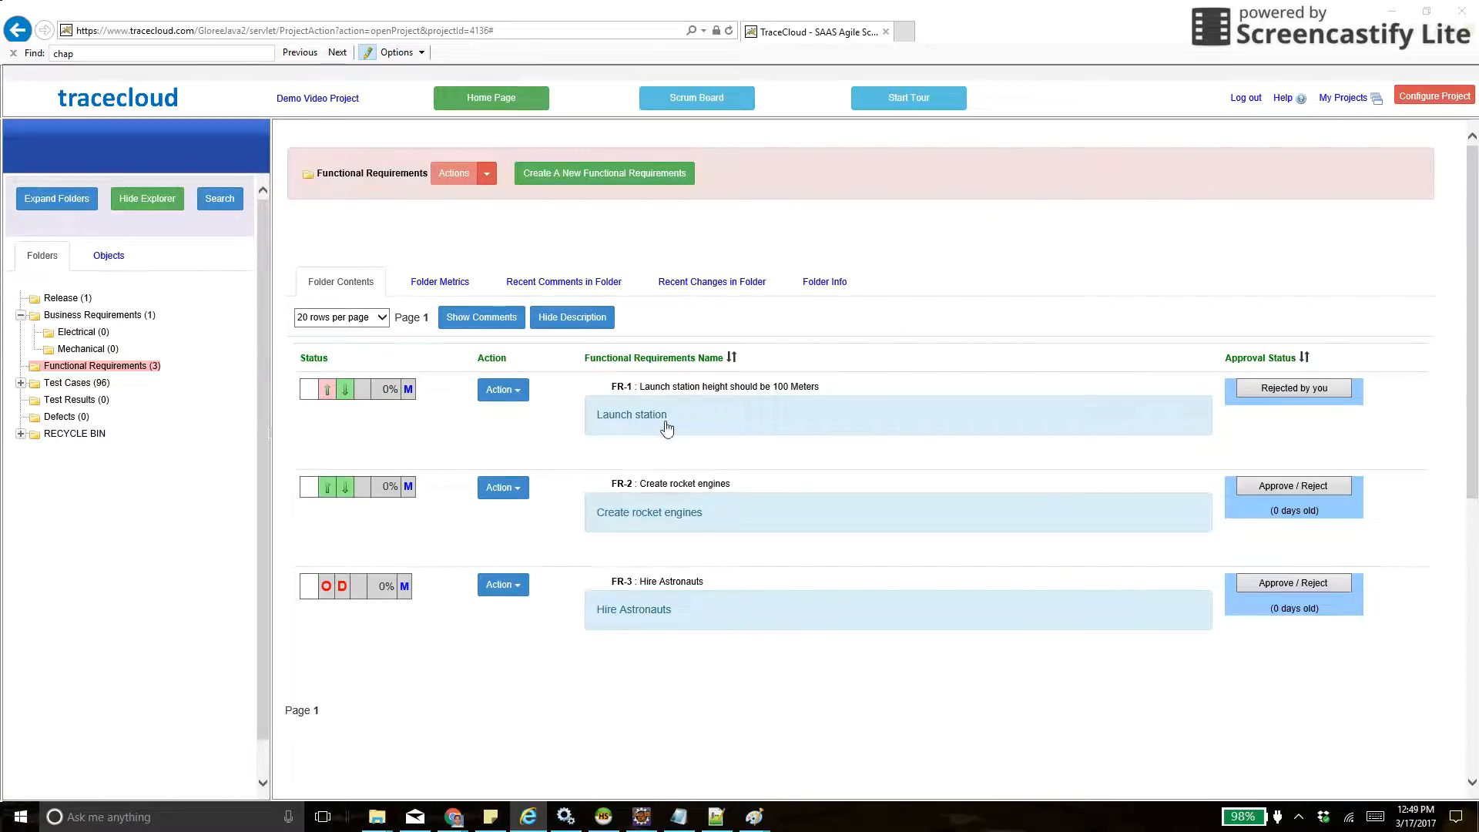
- Open requirement FR-1, review its change log for the submission and rejection entries, and close the log
click(687, 394)
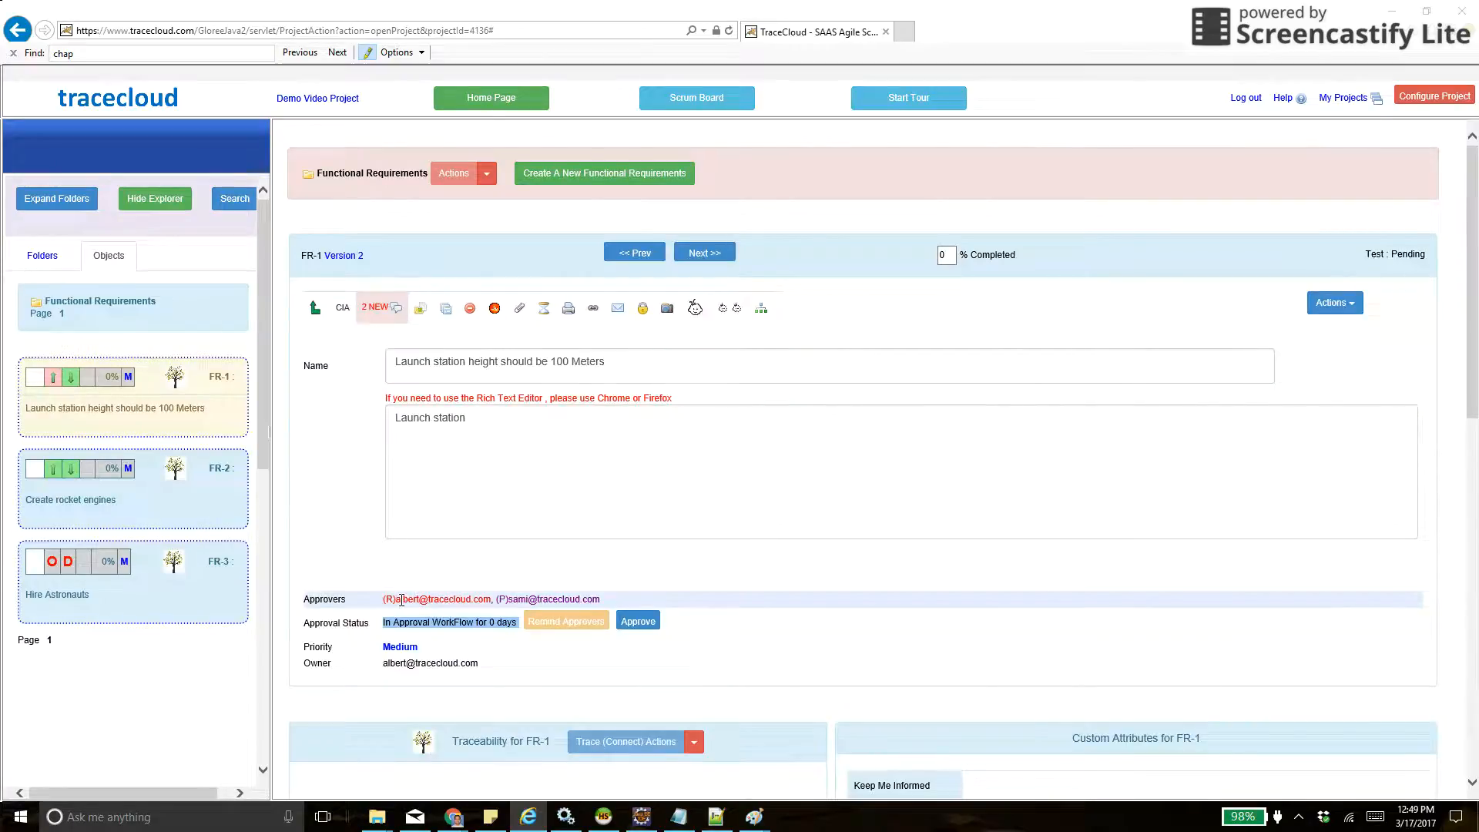
click(543, 312)
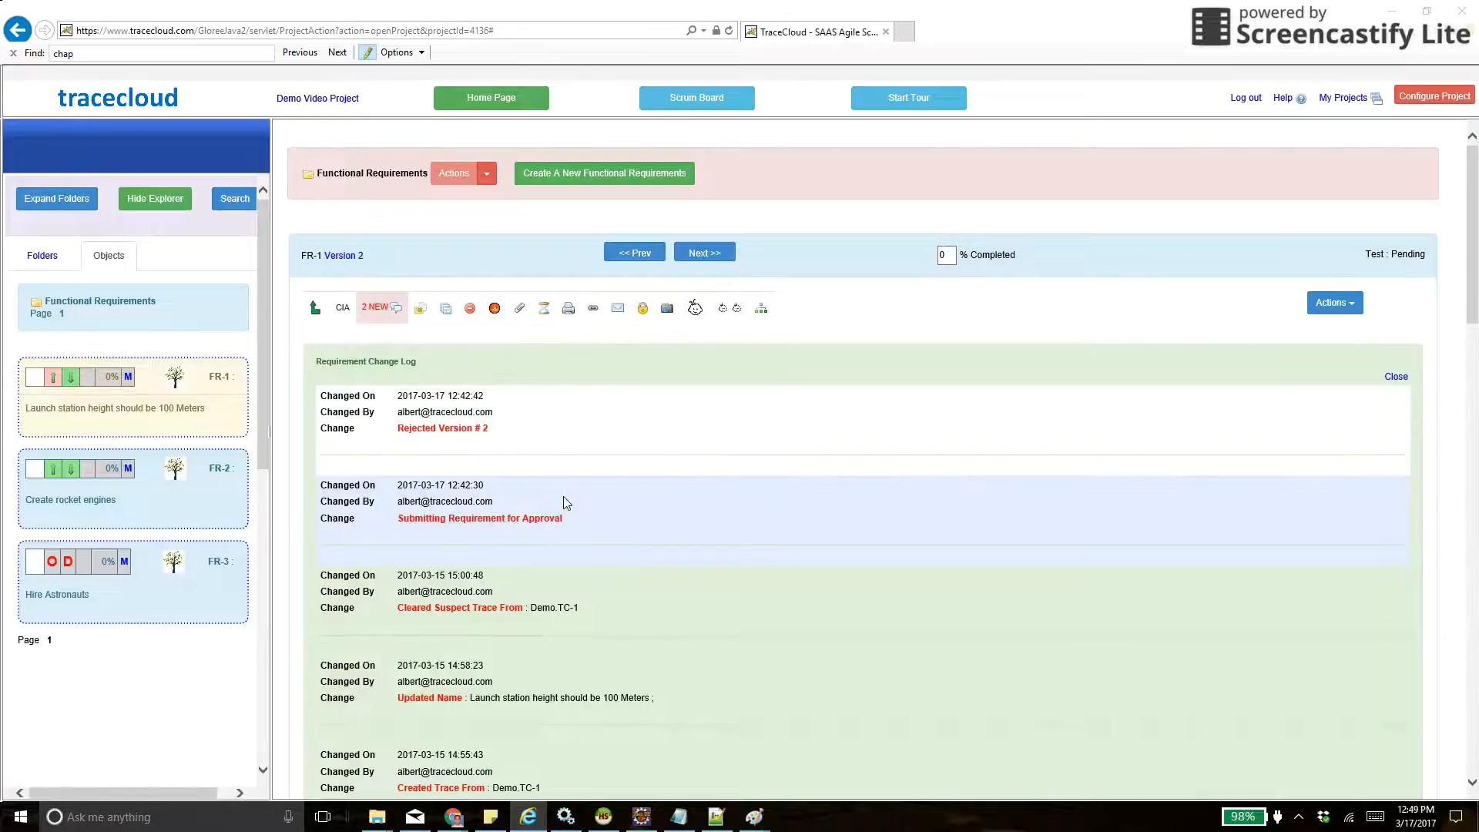
scroll(566, 502, down, 2)
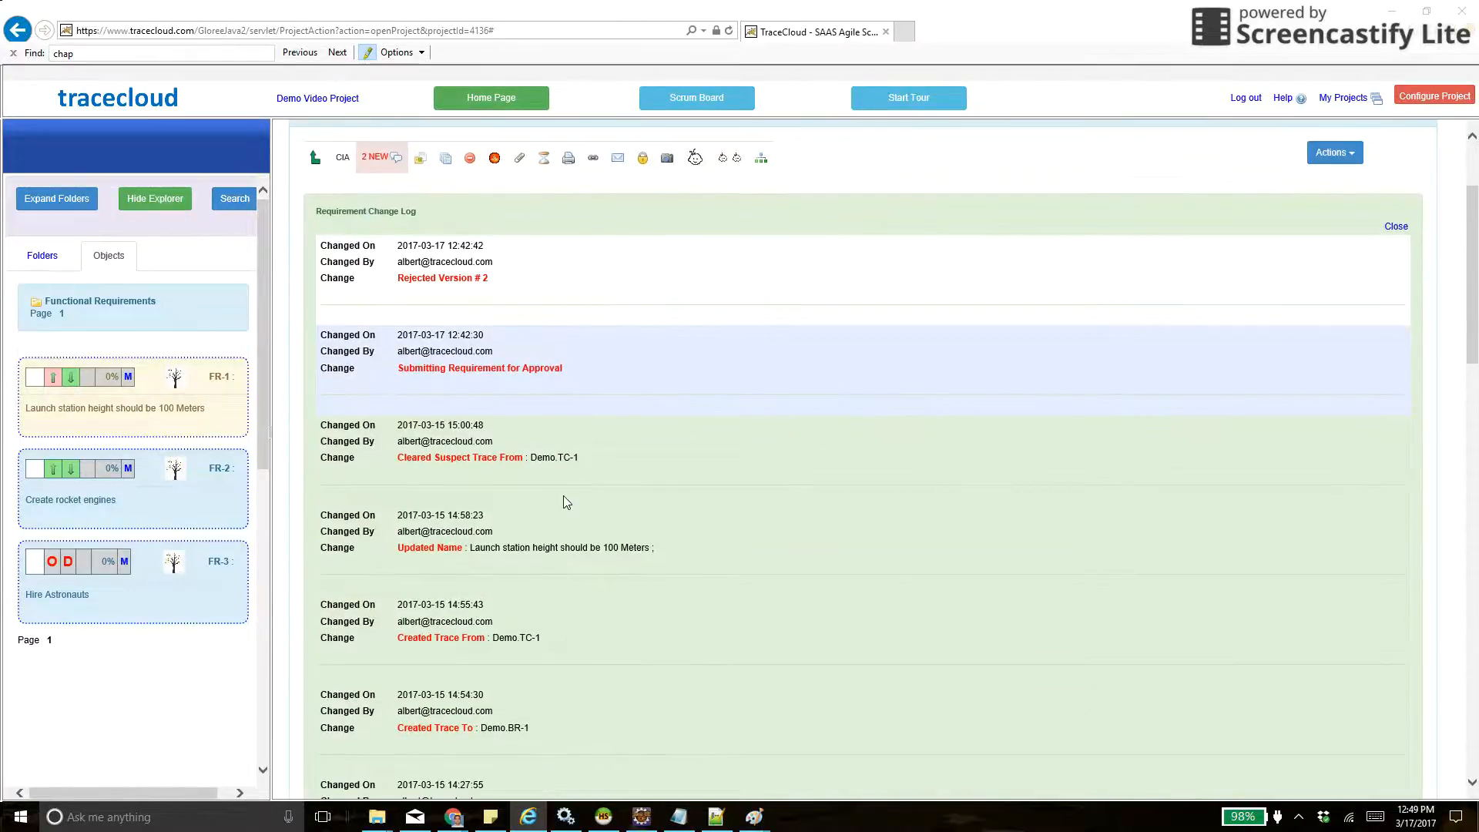
scroll(561, 412, up, 2)
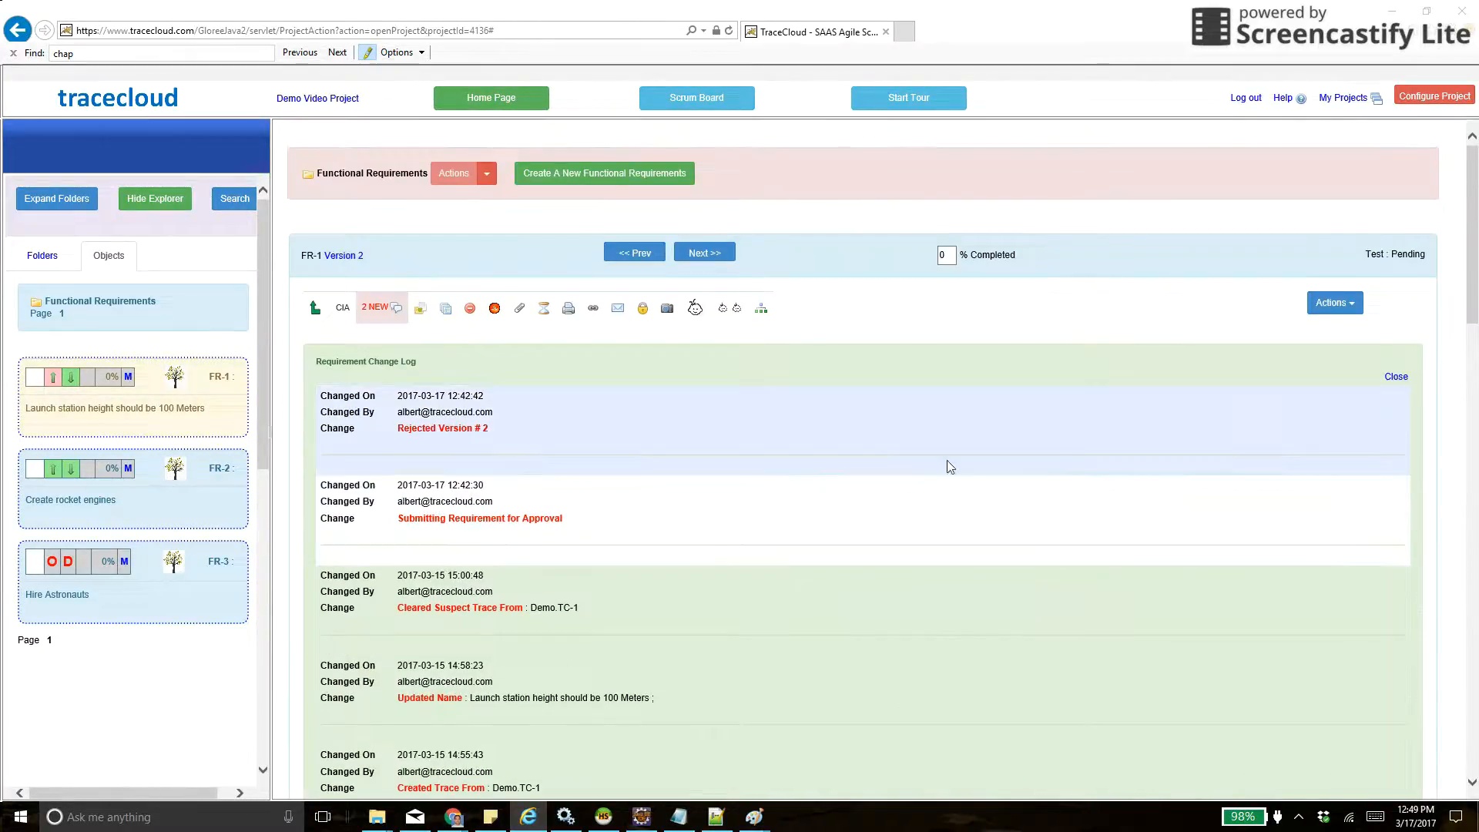
click(1395, 377)
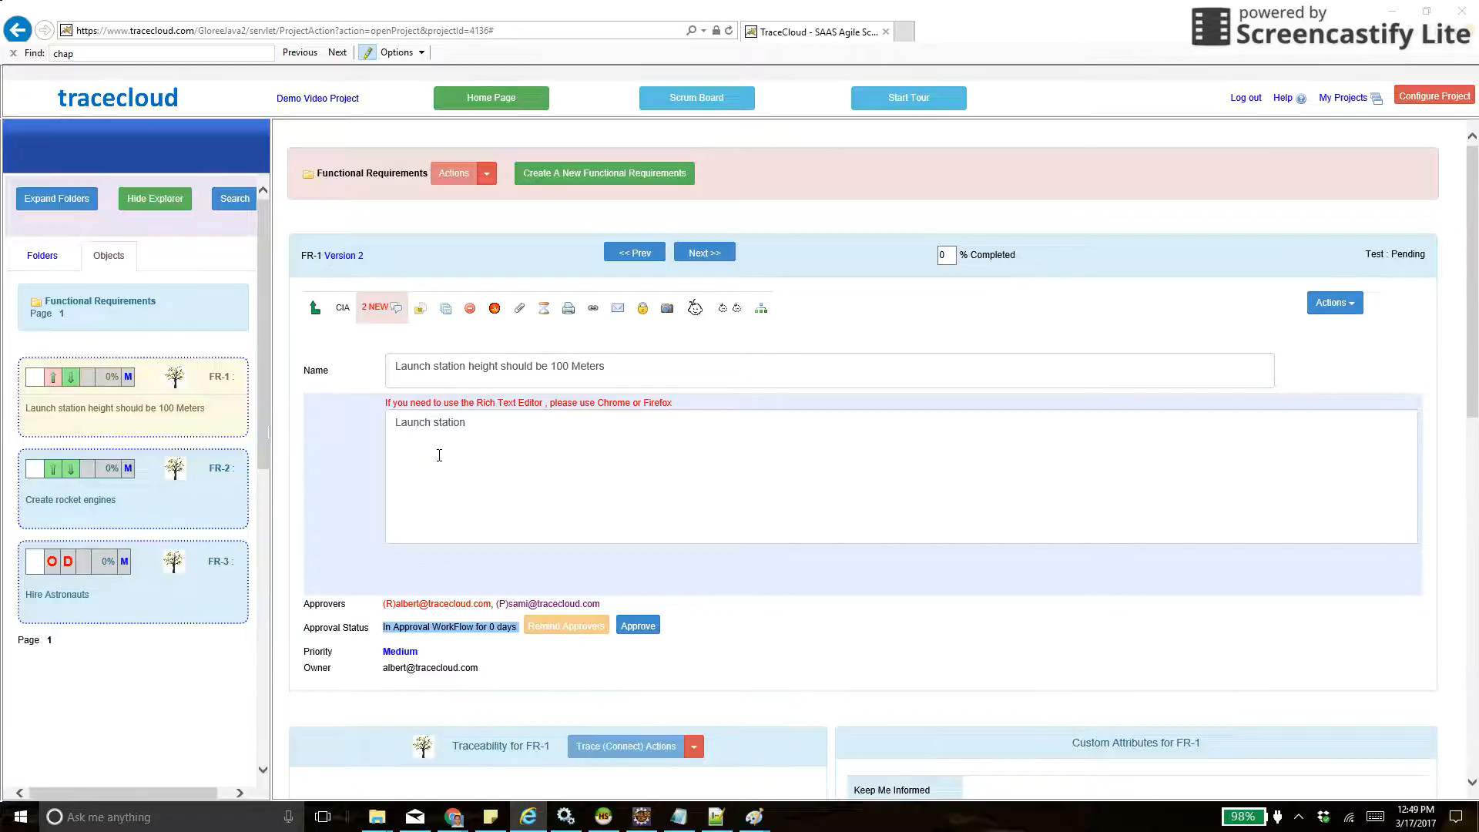
- Update FR-1's name to "Launch station height should be 1000 Meters"
click(568, 362)
text(0)
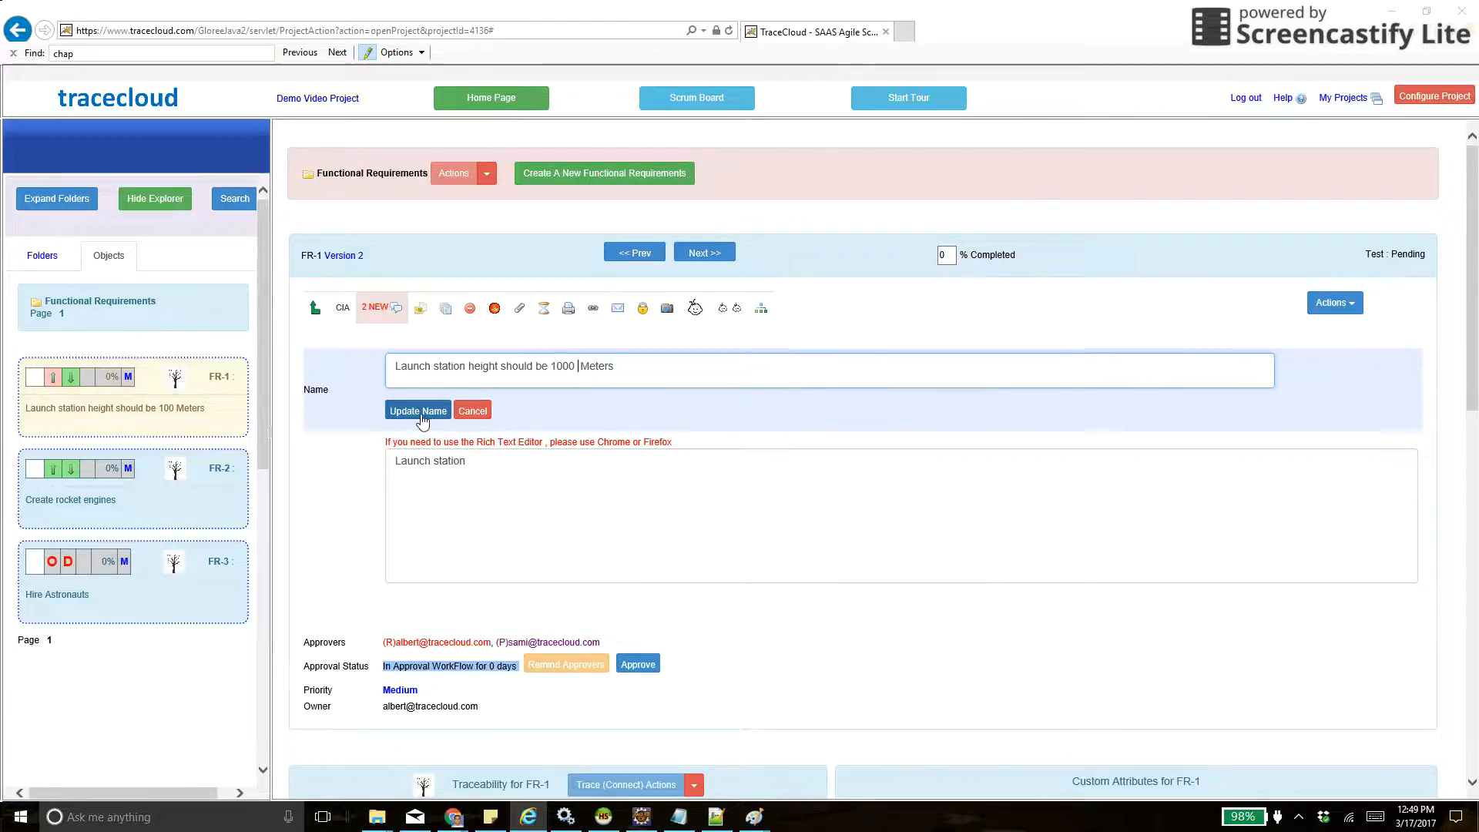
click(419, 410)
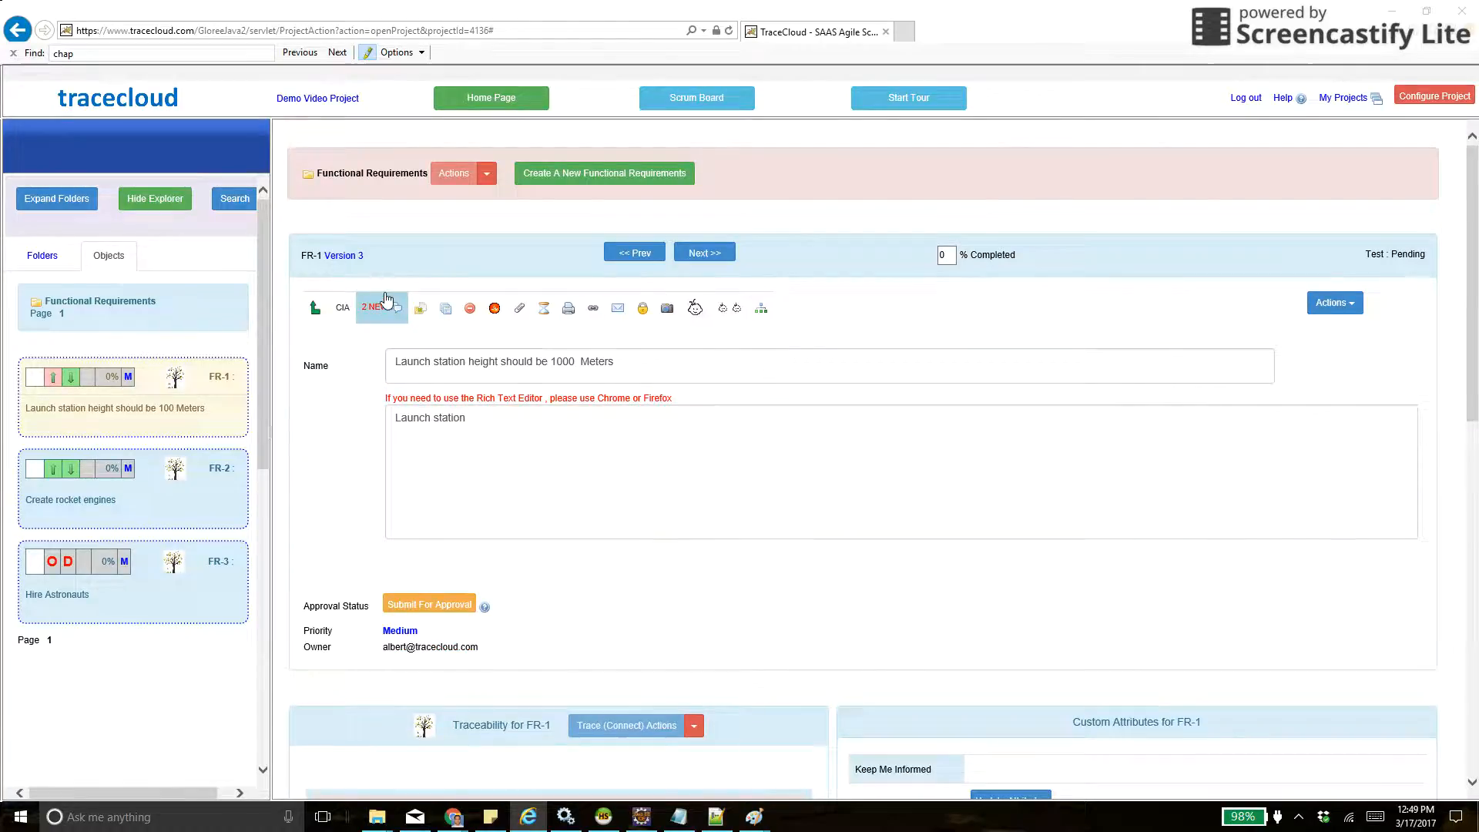
- Review FR-1's version history, close it and submit version 3 for approval
click(338, 257)
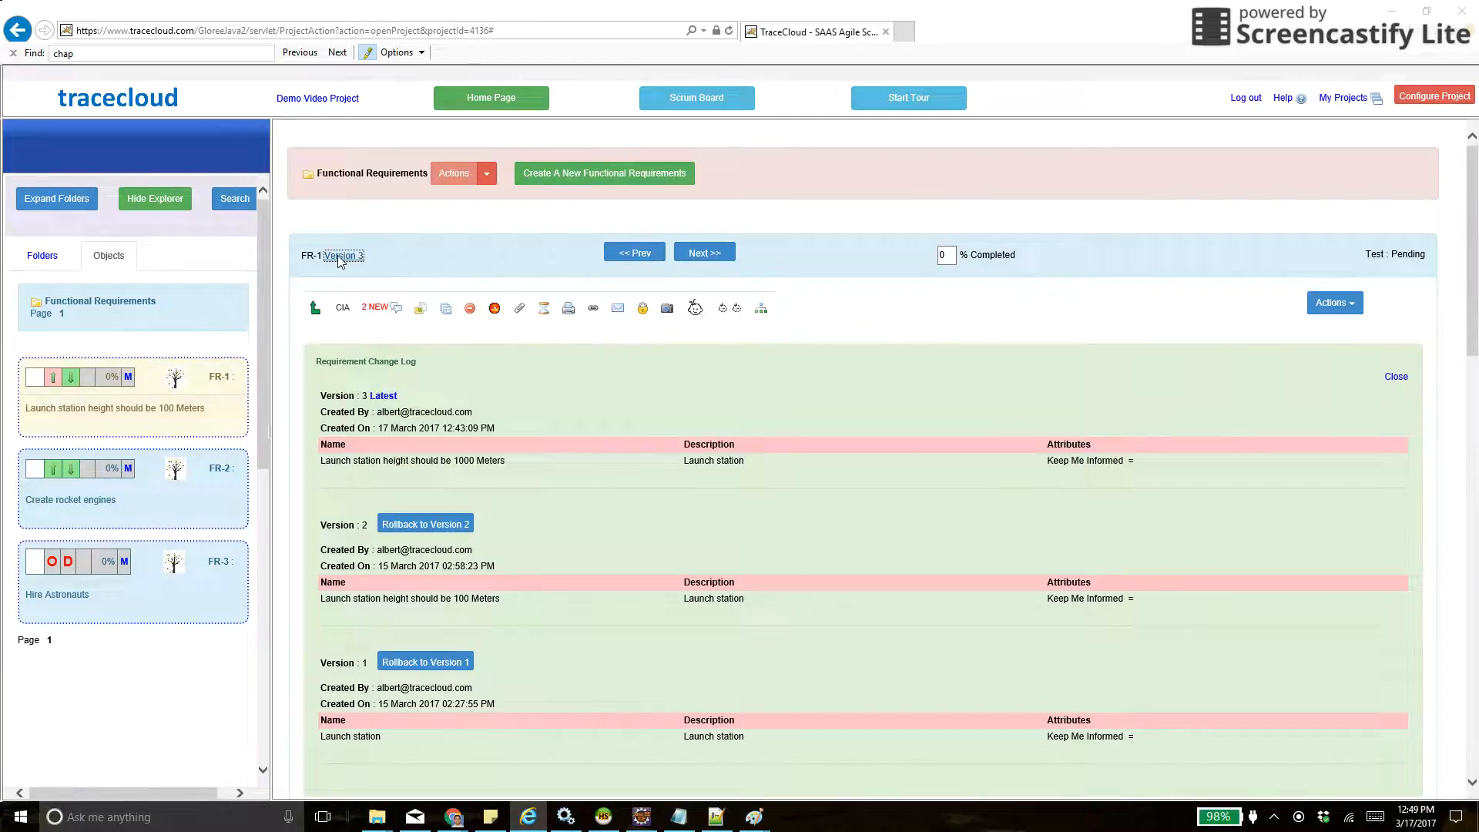
click(1395, 378)
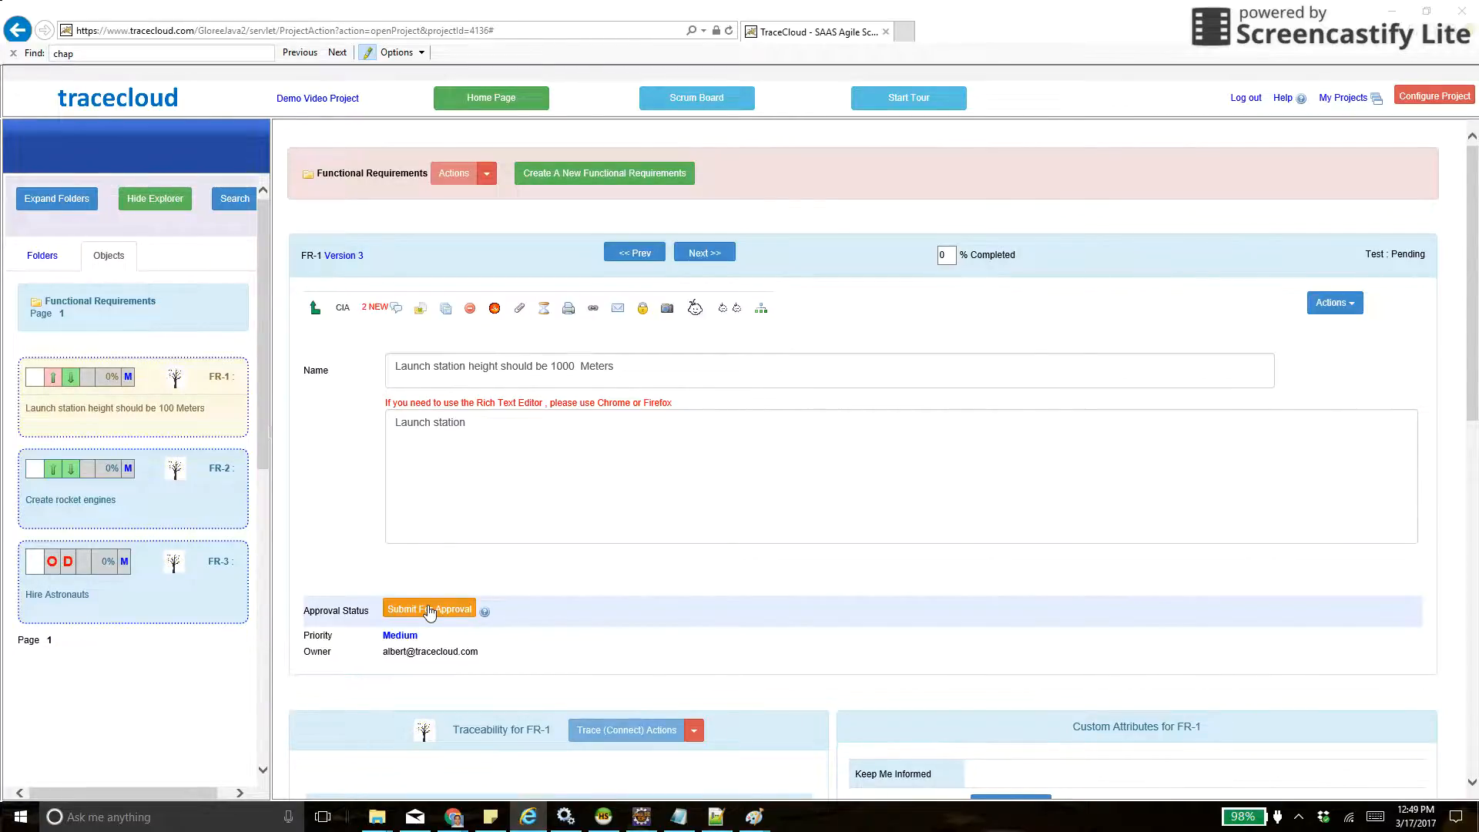
click(429, 611)
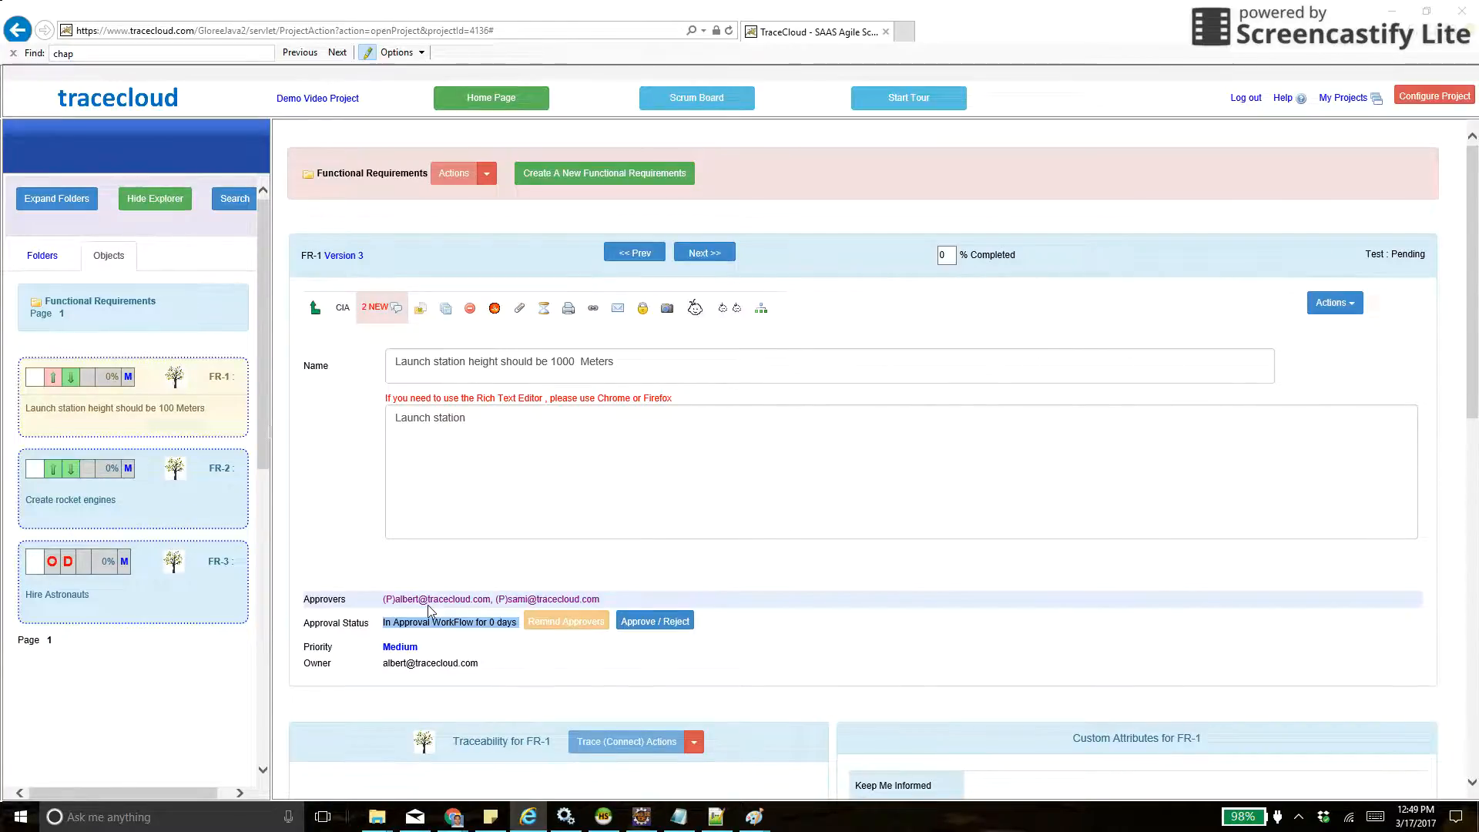
- Open My Status from the project home page and examine the traceability and approval categories, including Pending Approval and Pending my approval
click(47, 258)
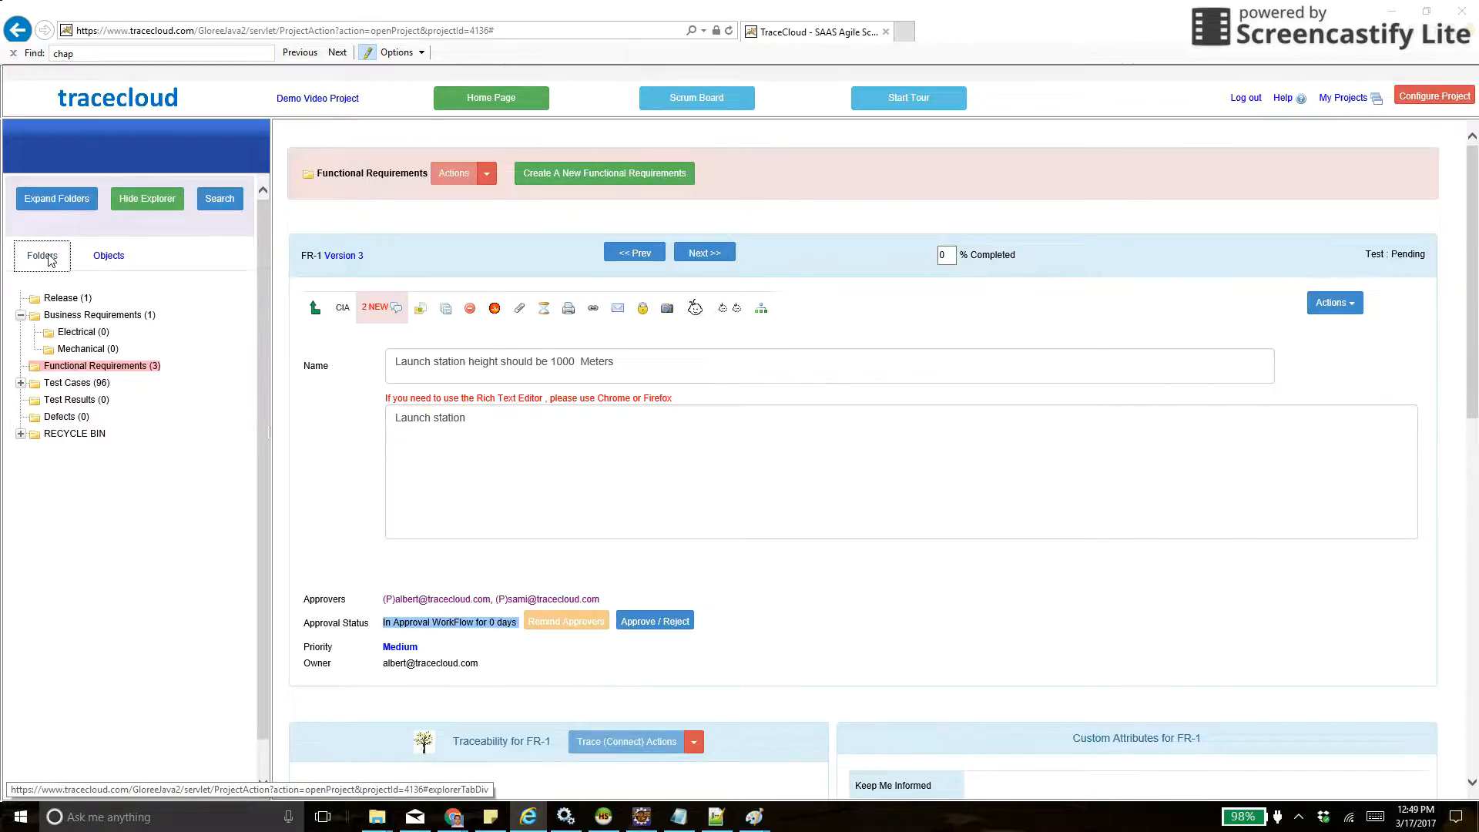
click(484, 105)
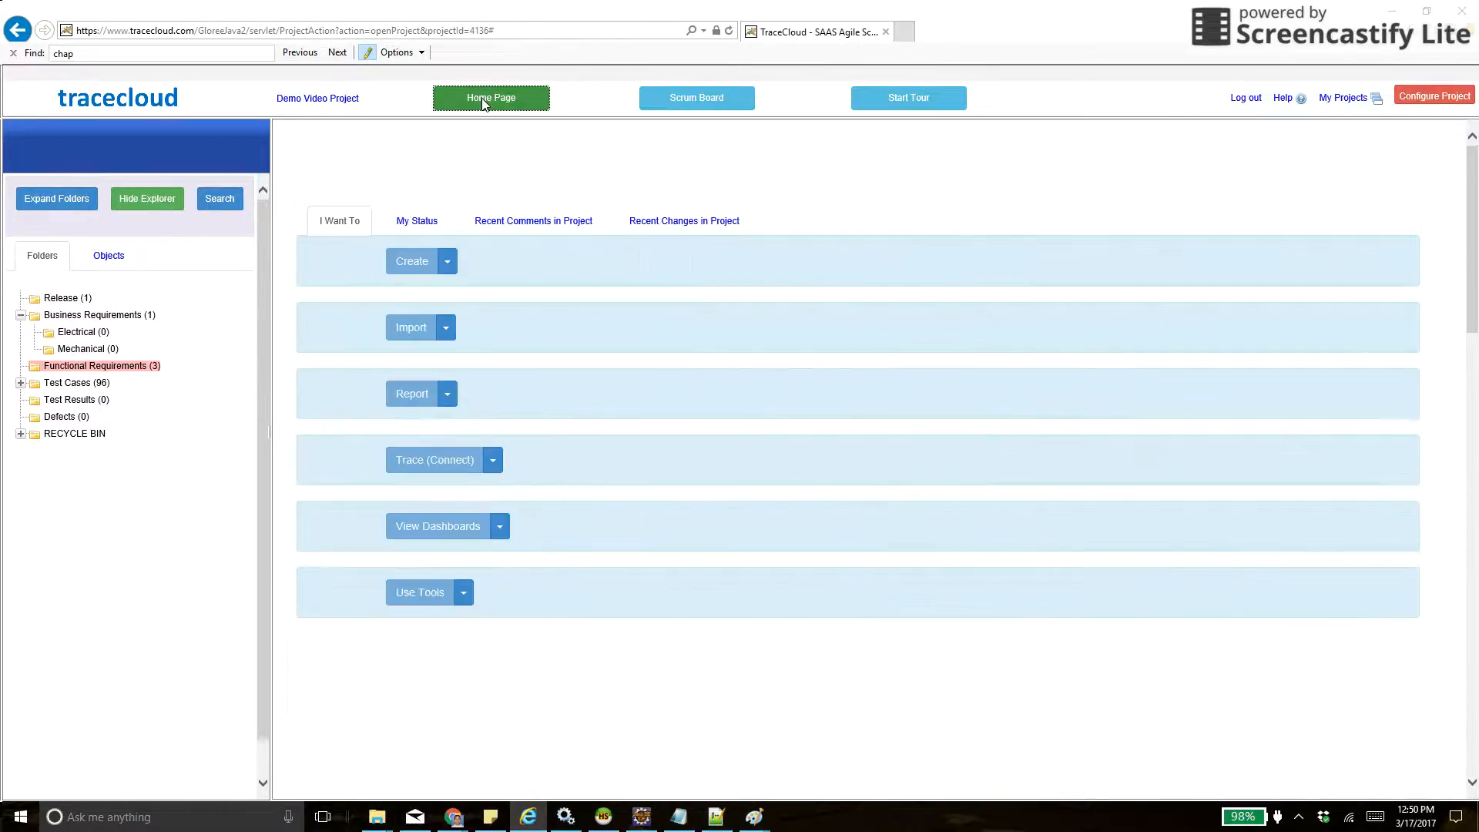
click(420, 221)
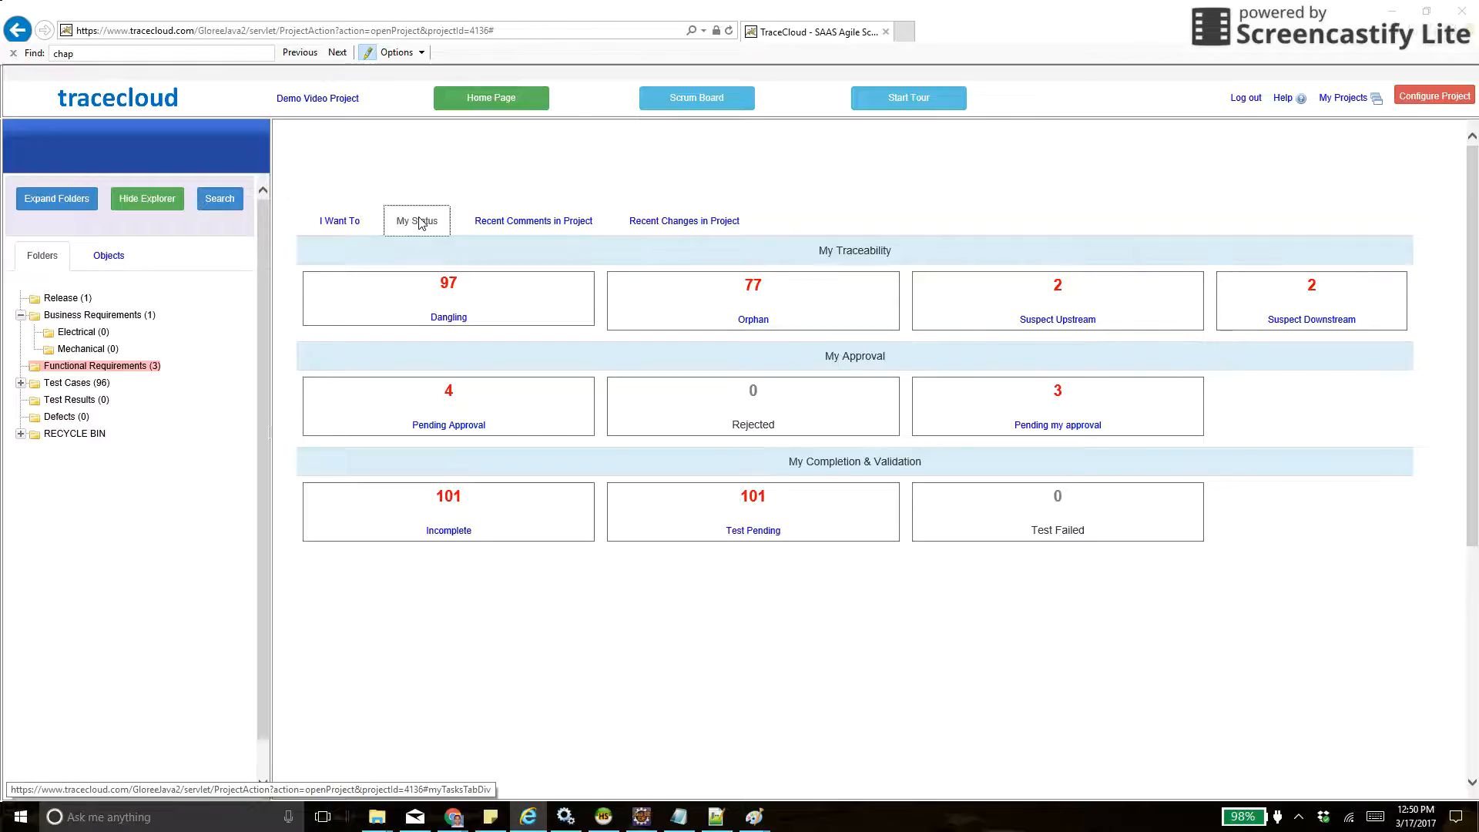
mouse_move(545, 312)
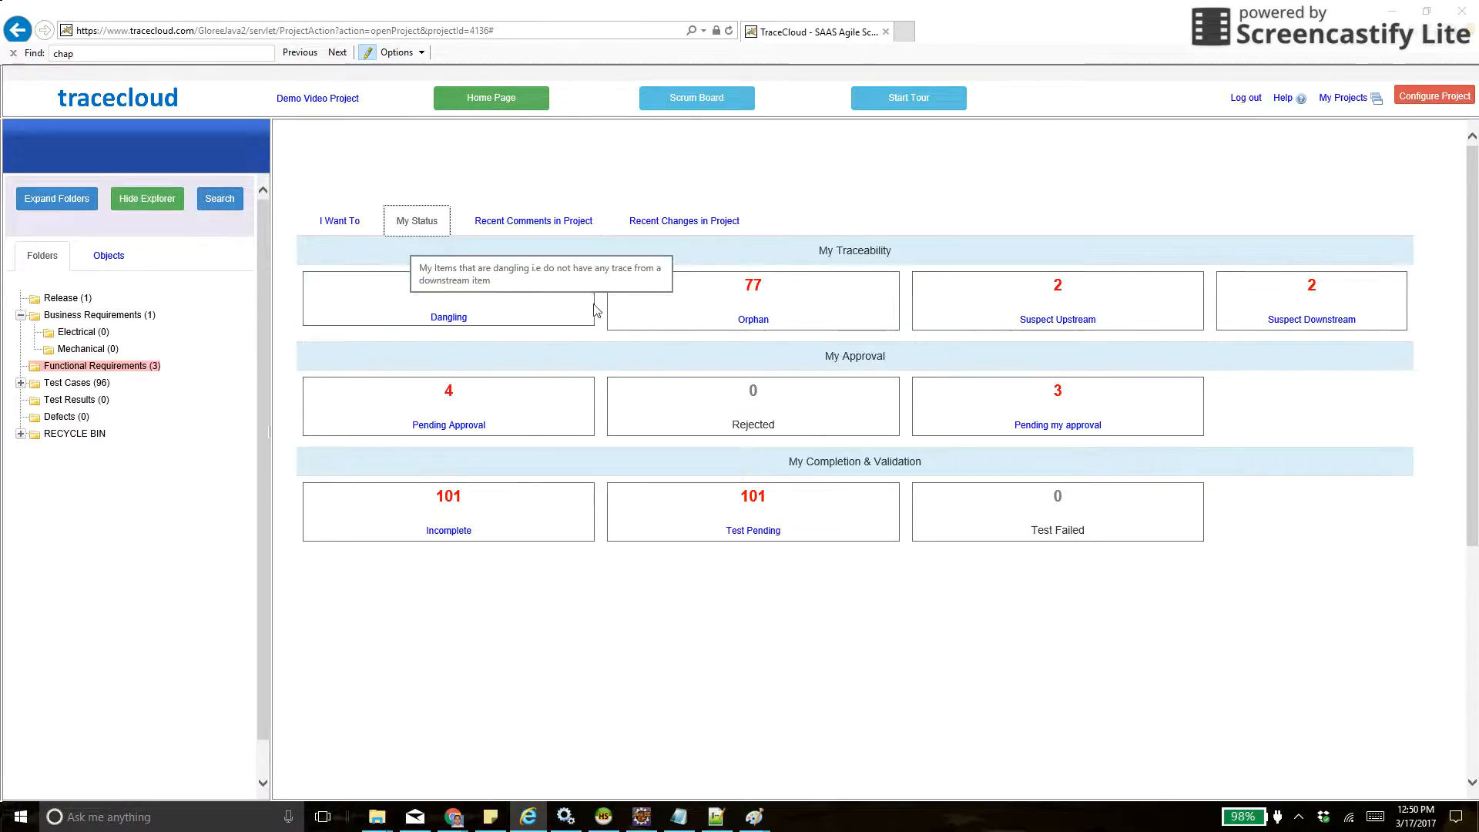
mouse_move(790, 325)
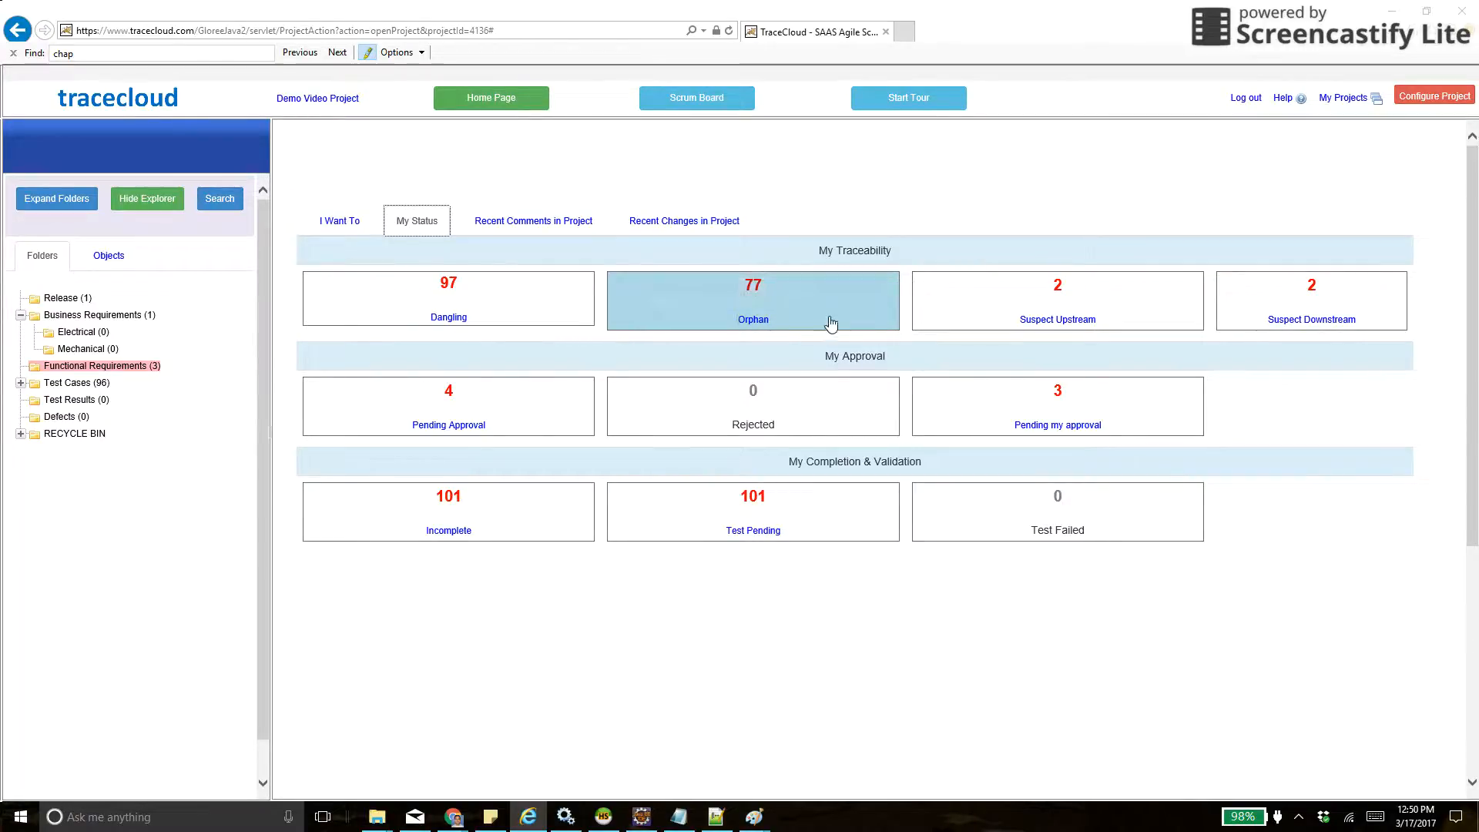
mouse_move(1142, 313)
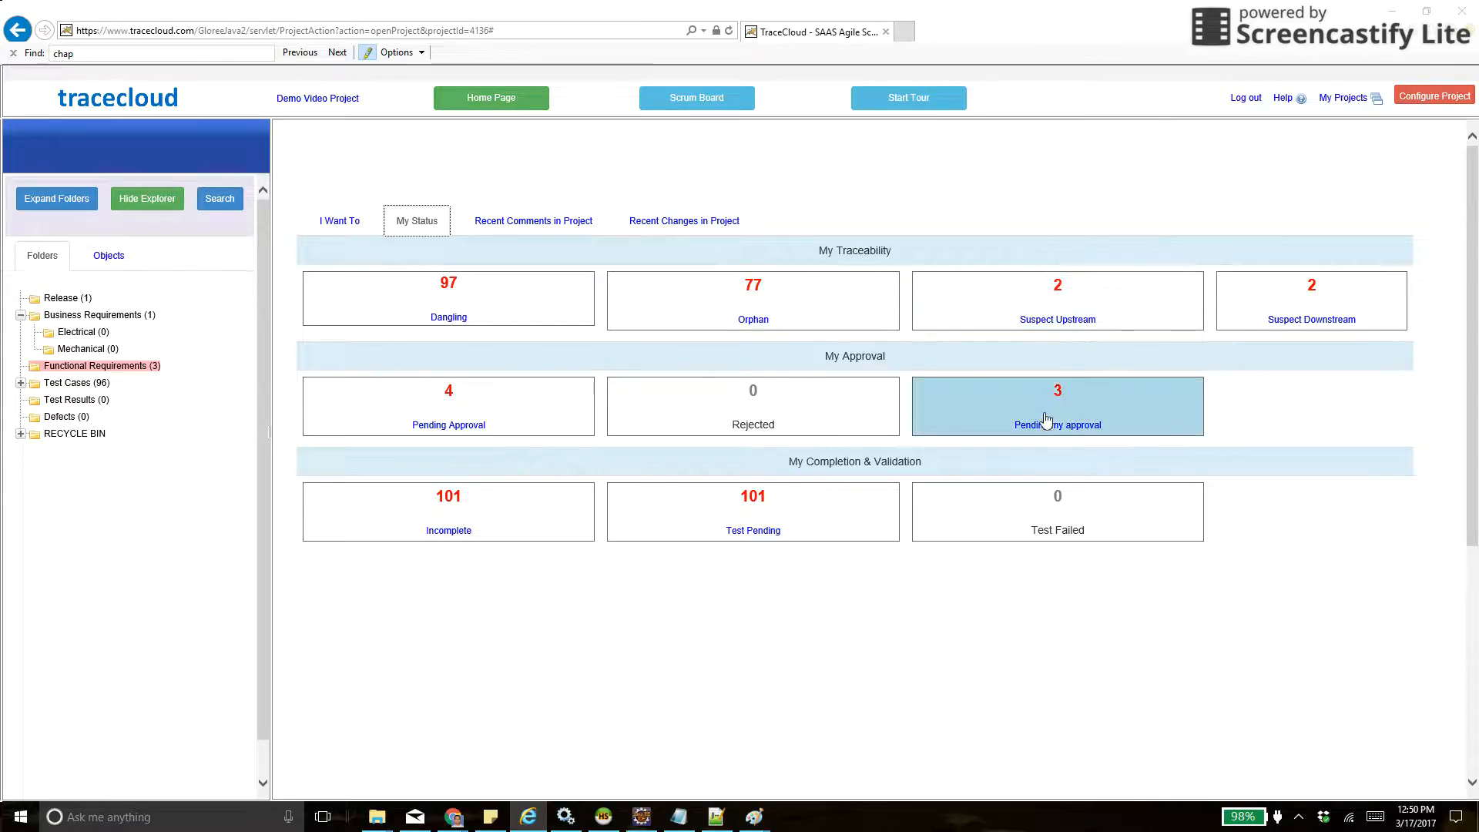
mouse_move(1047, 425)
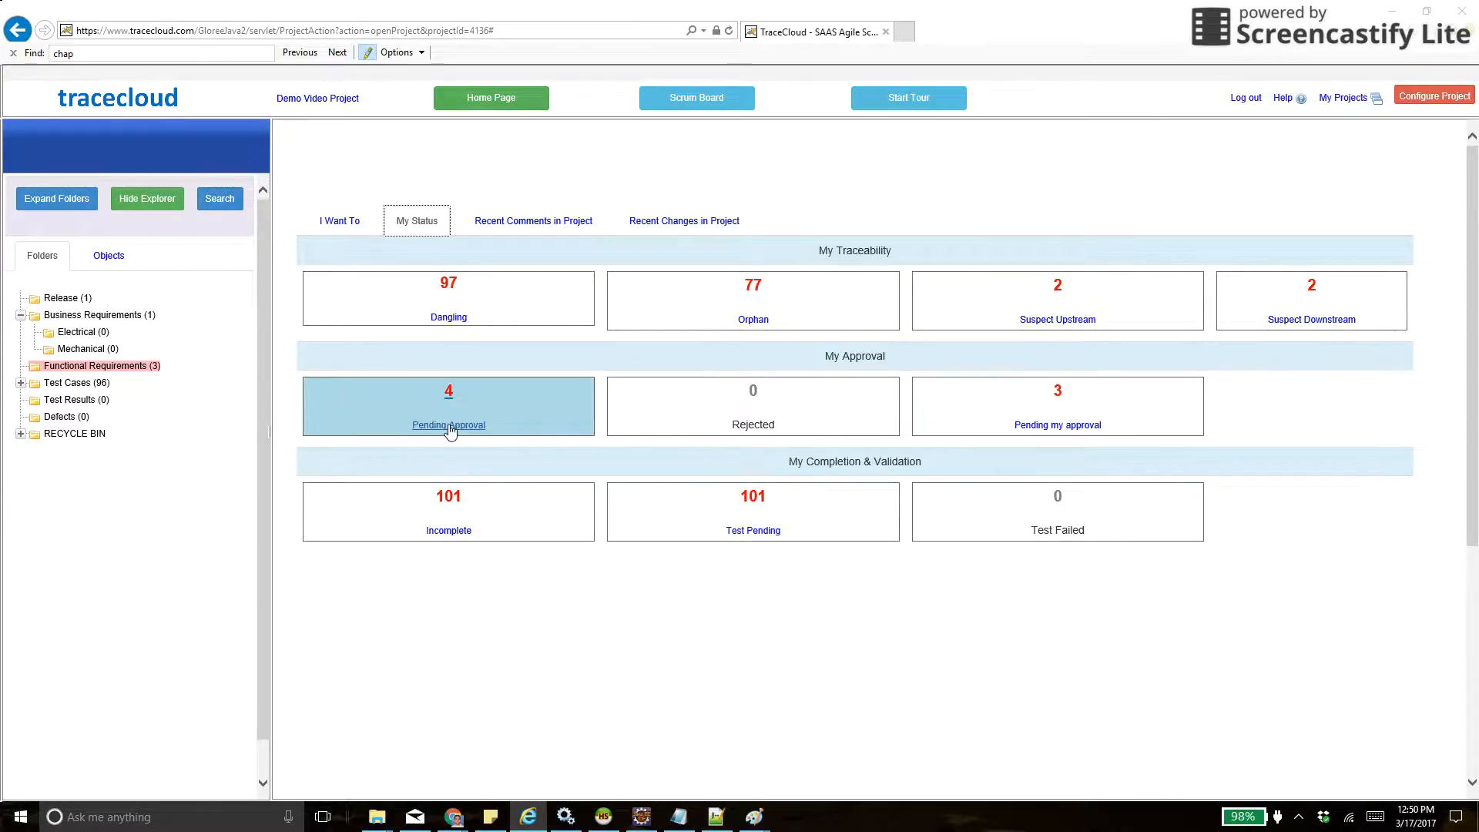
mouse_move(451, 432)
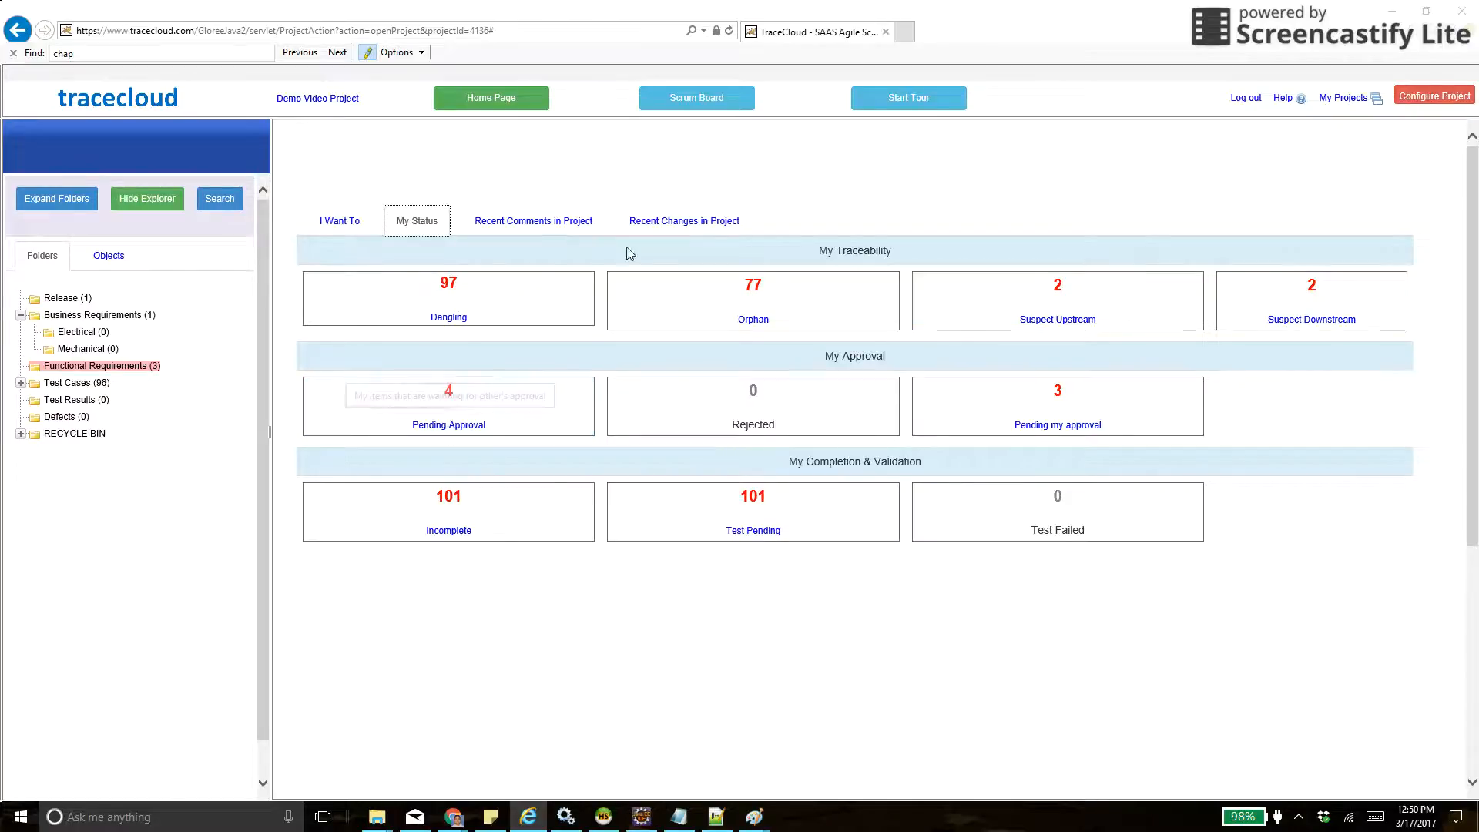
- Open FR-1 from the Functional Requirements folder and view the list of possible owners
click(128, 367)
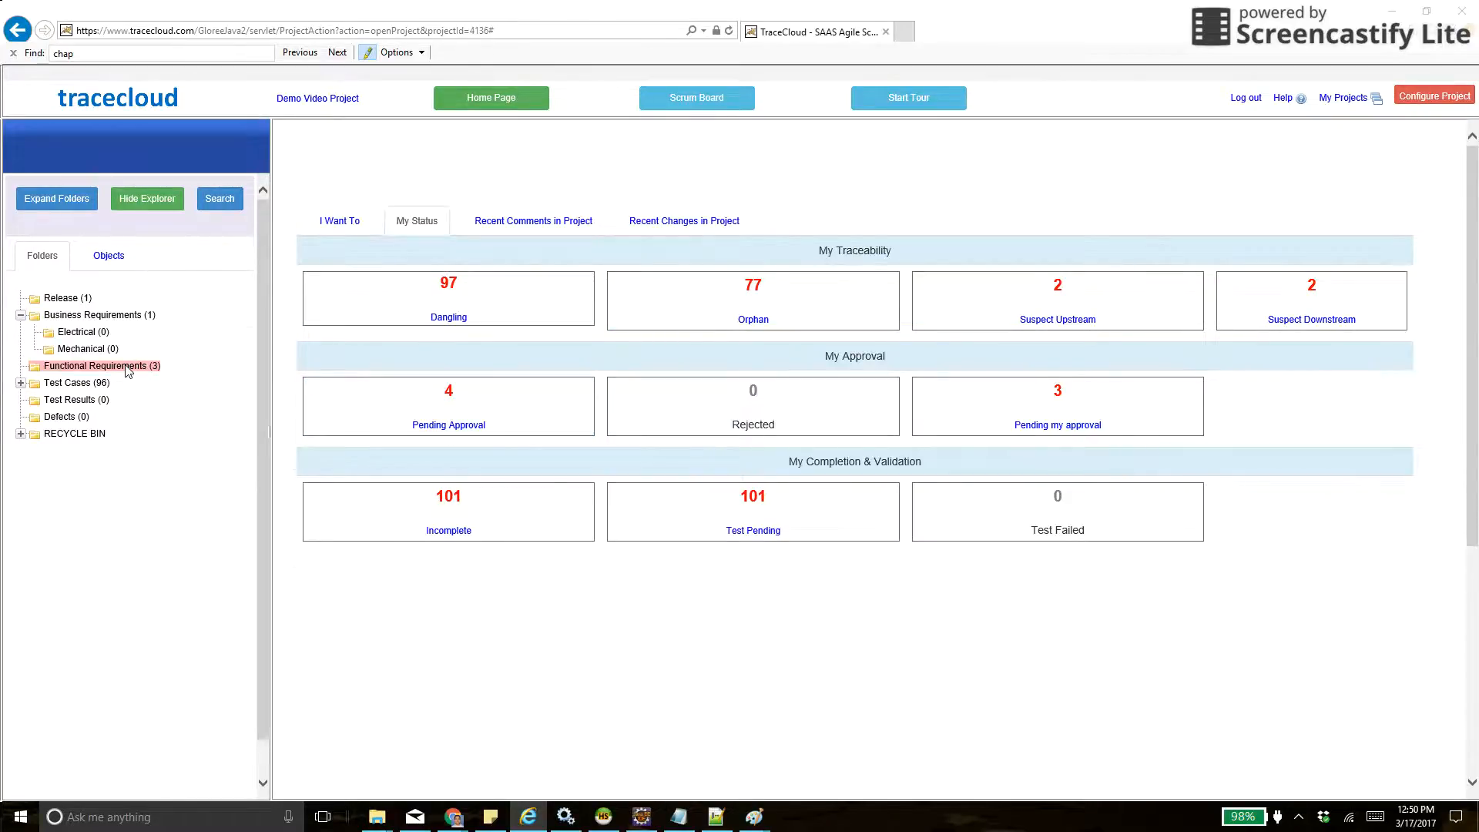
click(643, 393)
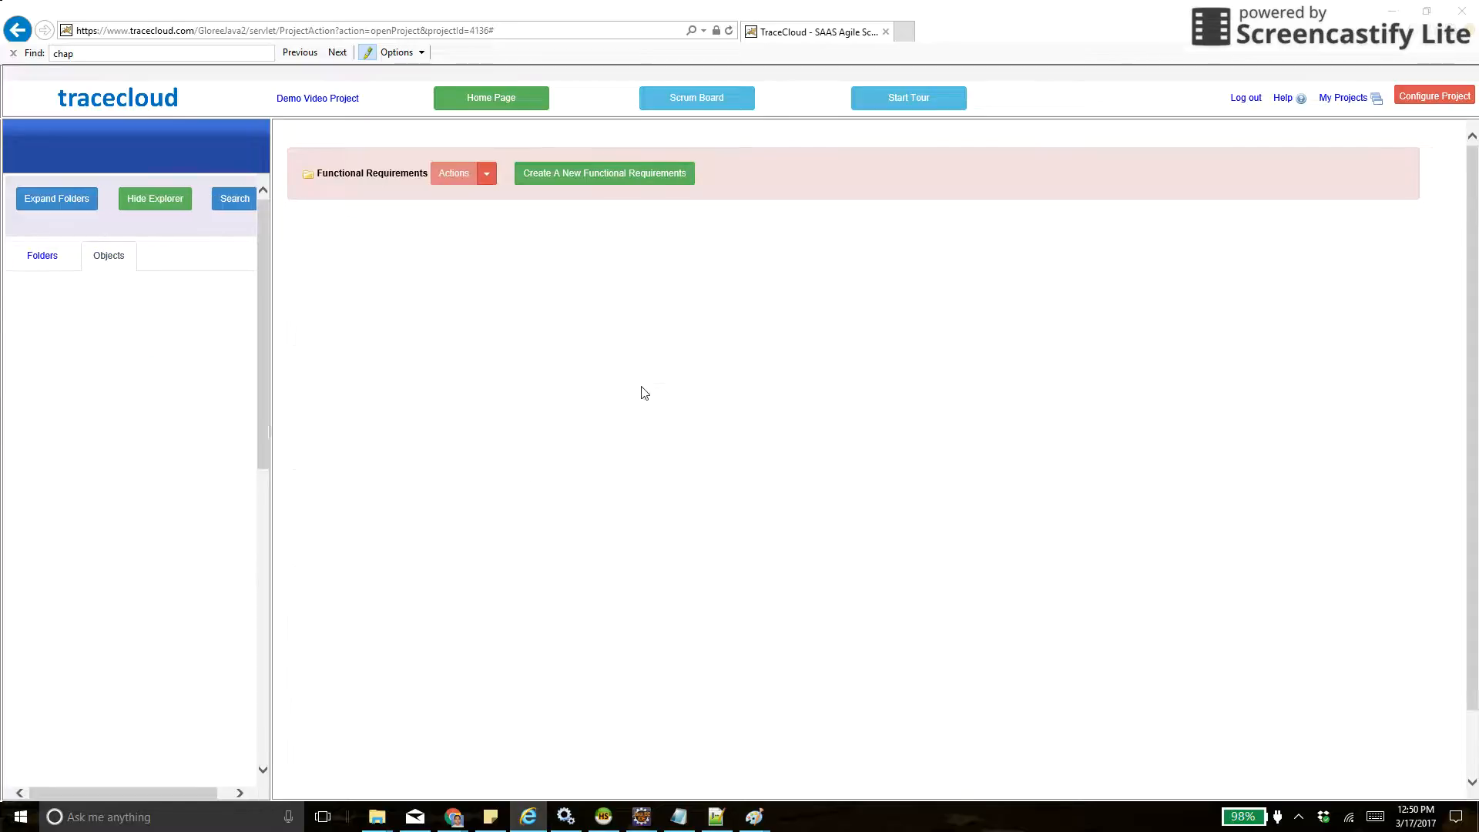
click(416, 663)
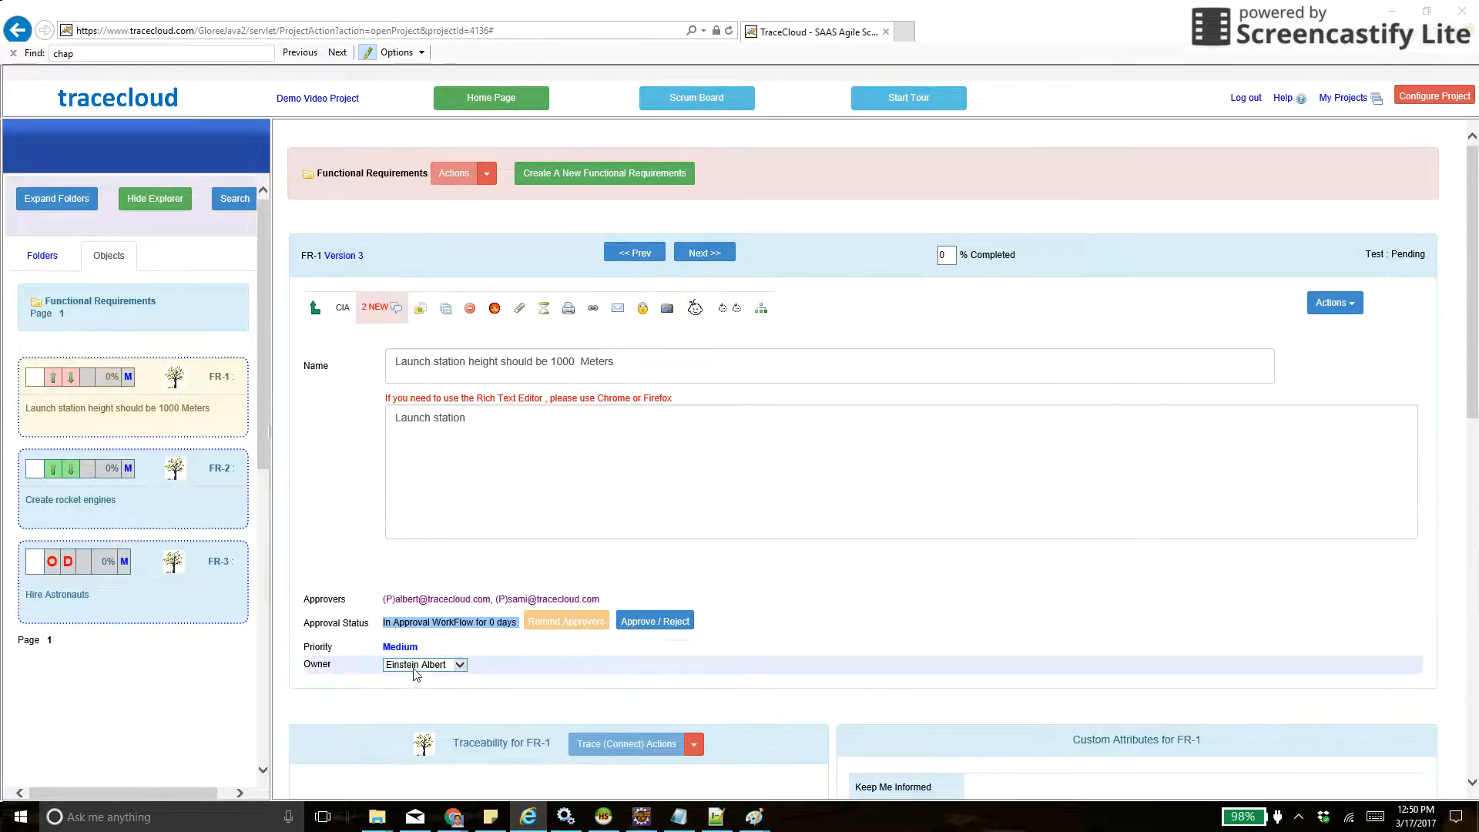
click(415, 666)
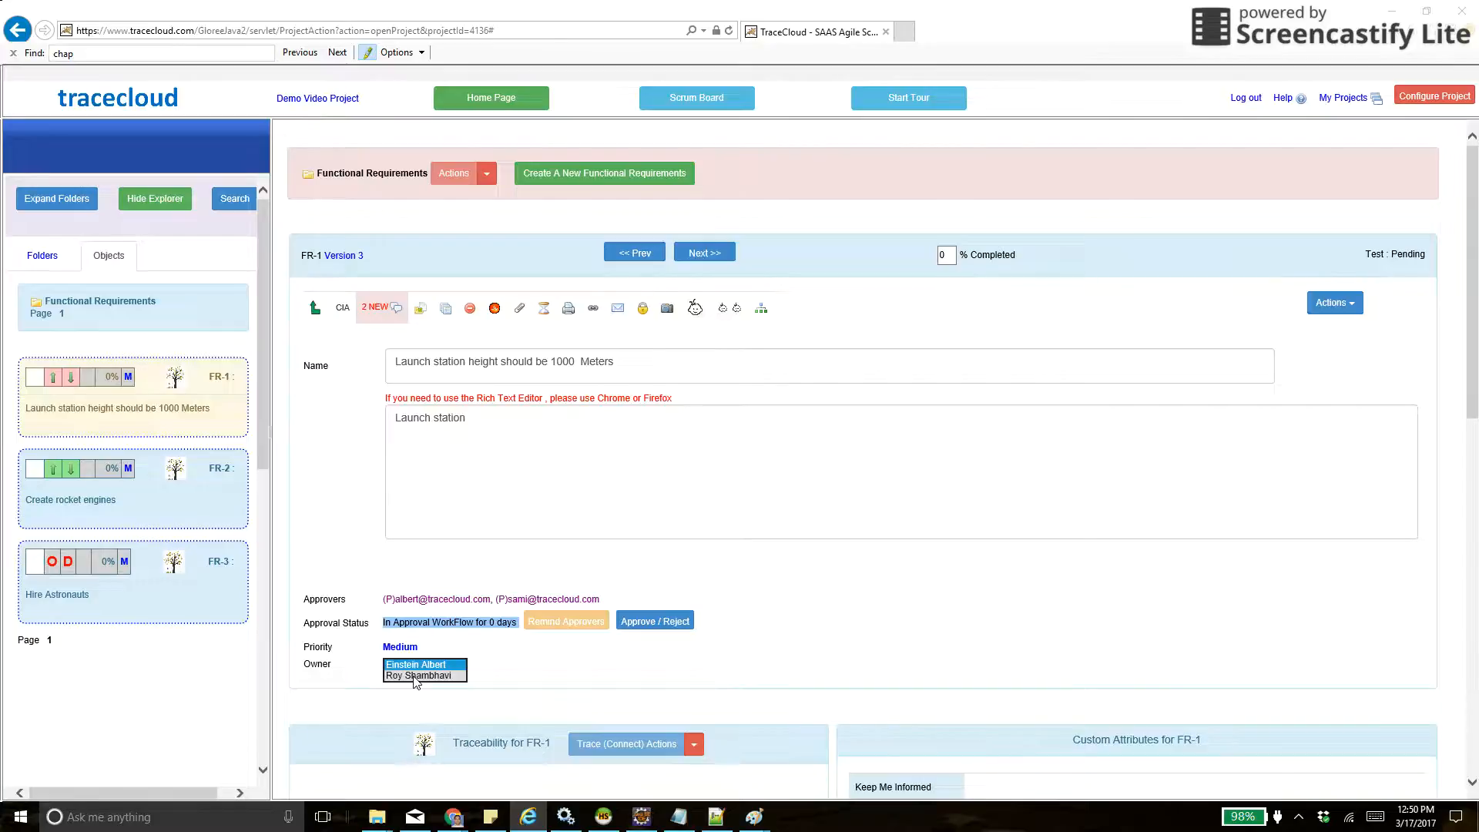
- View the Functional Requirements folder metrics and open the report of its orphan requirements
click(41, 262)
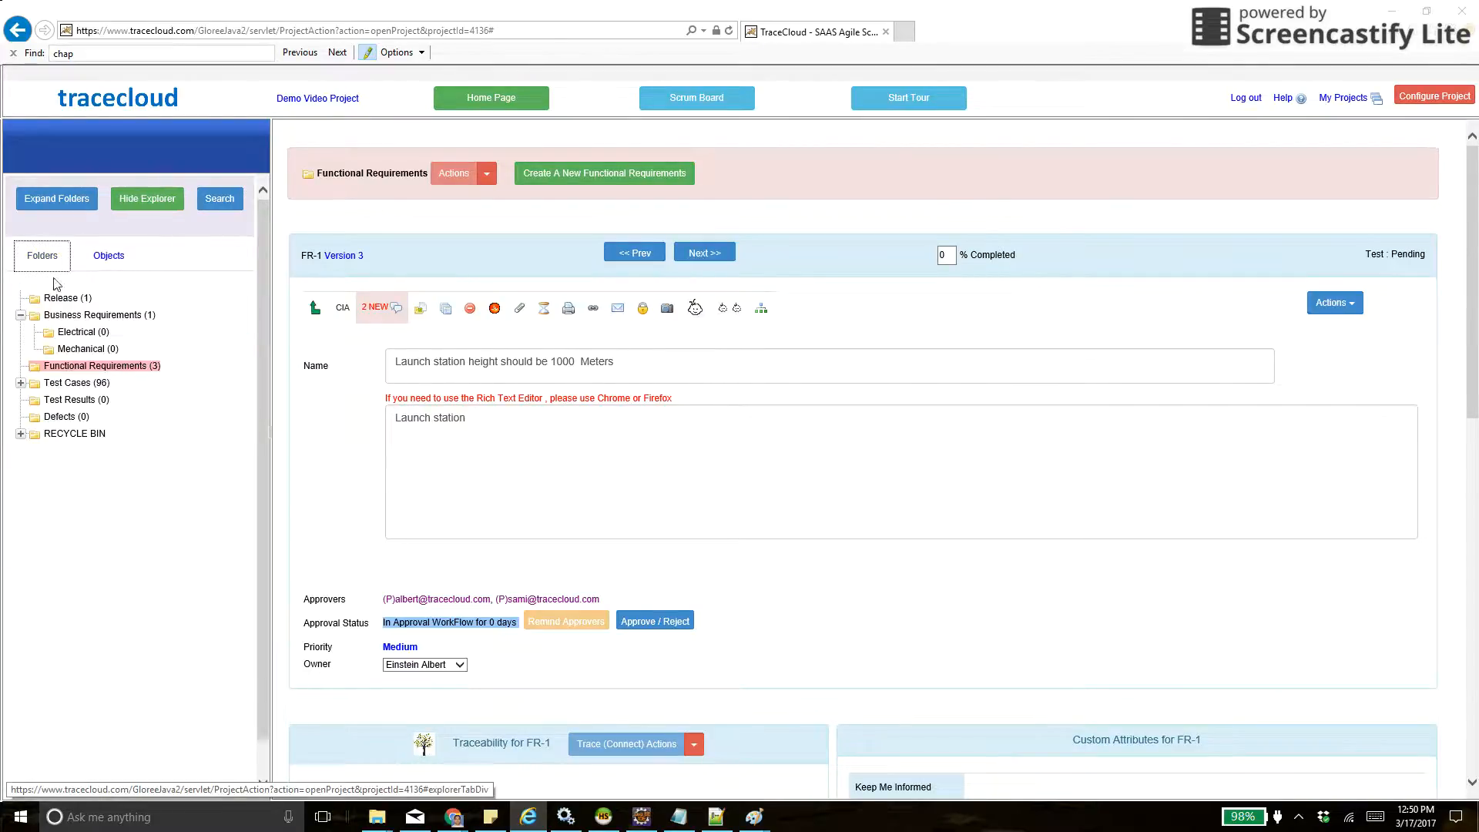
click(115, 366)
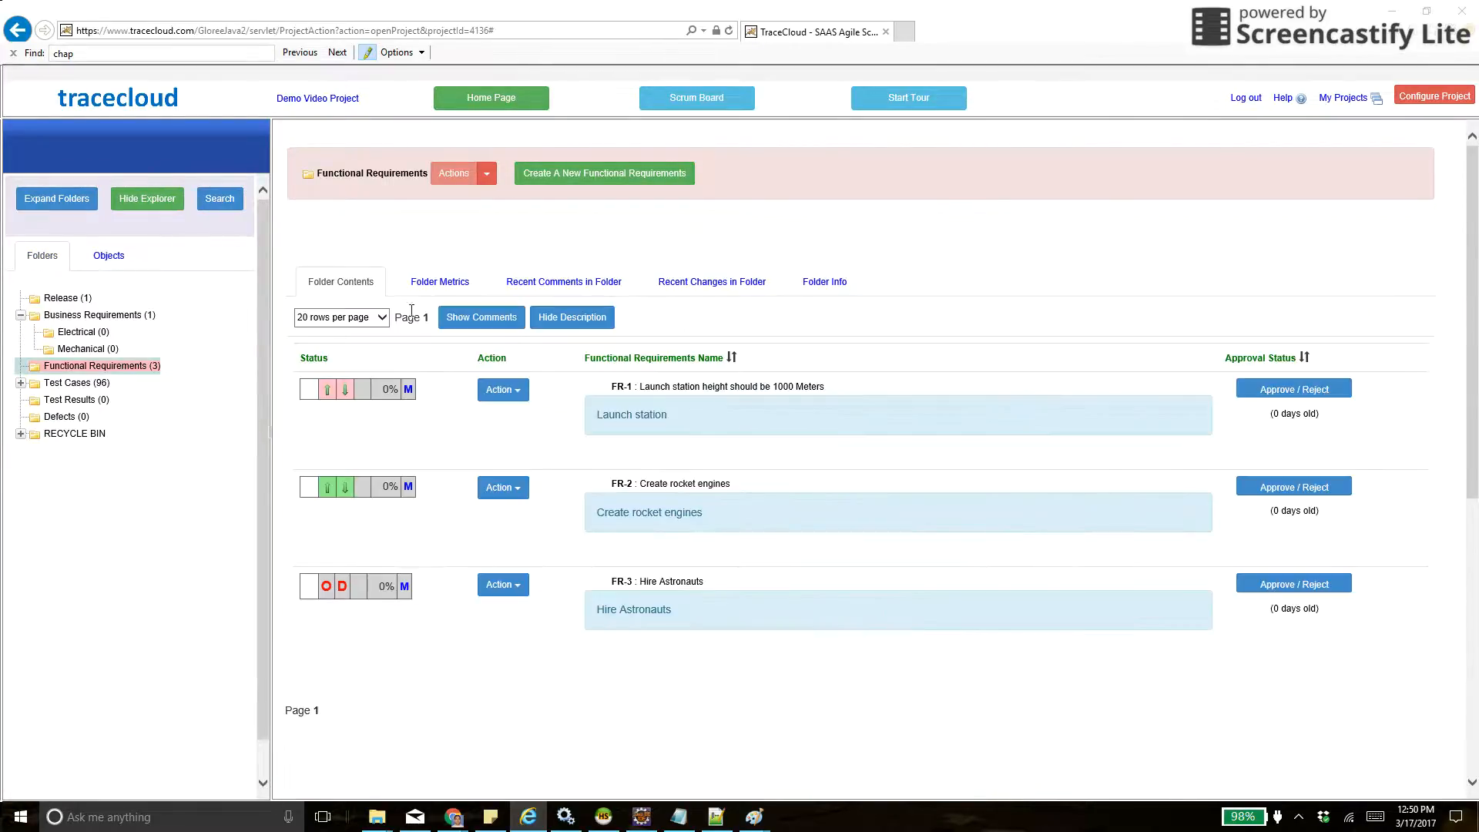
click(439, 284)
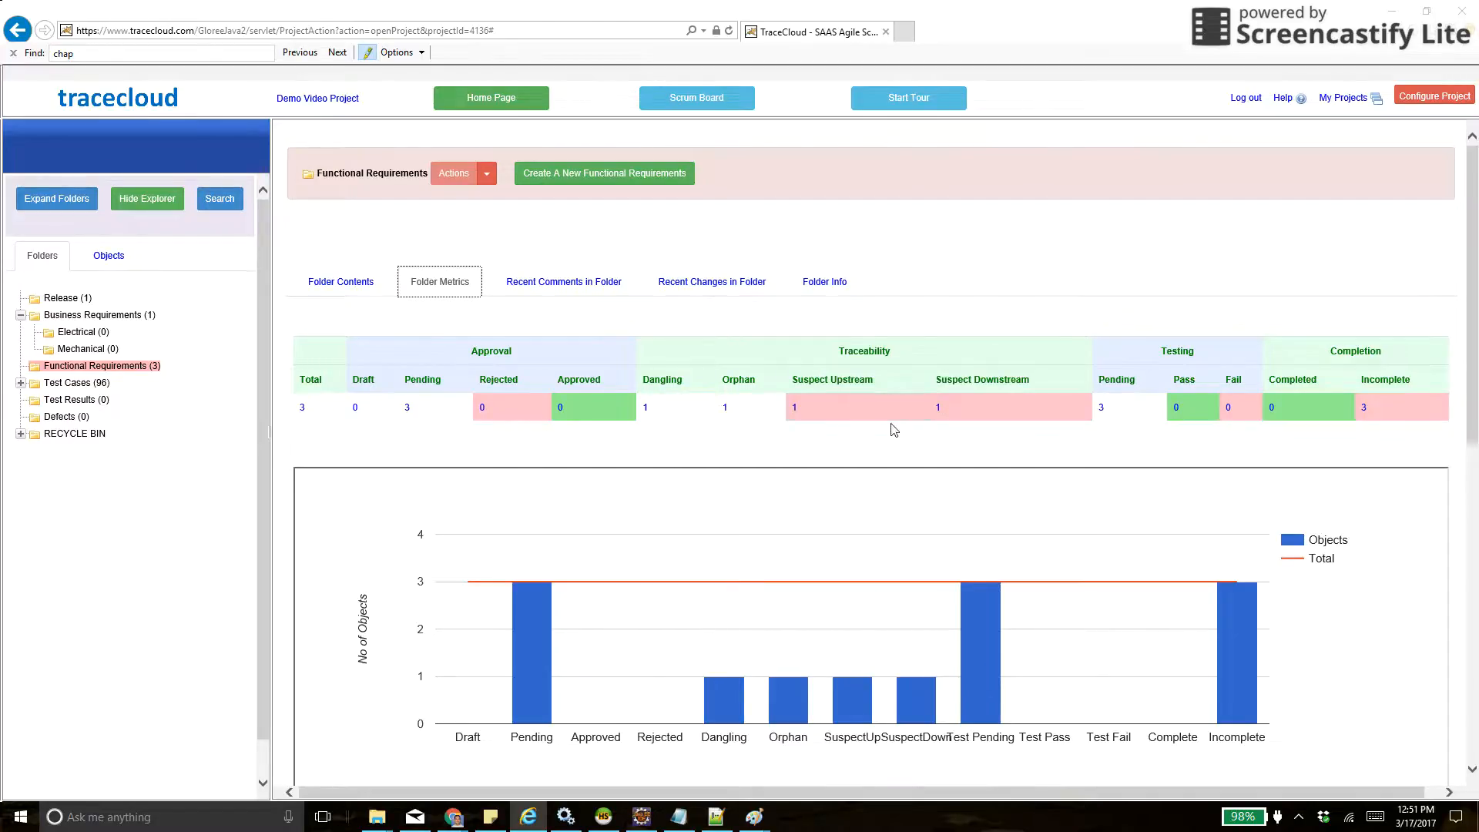
click(747, 410)
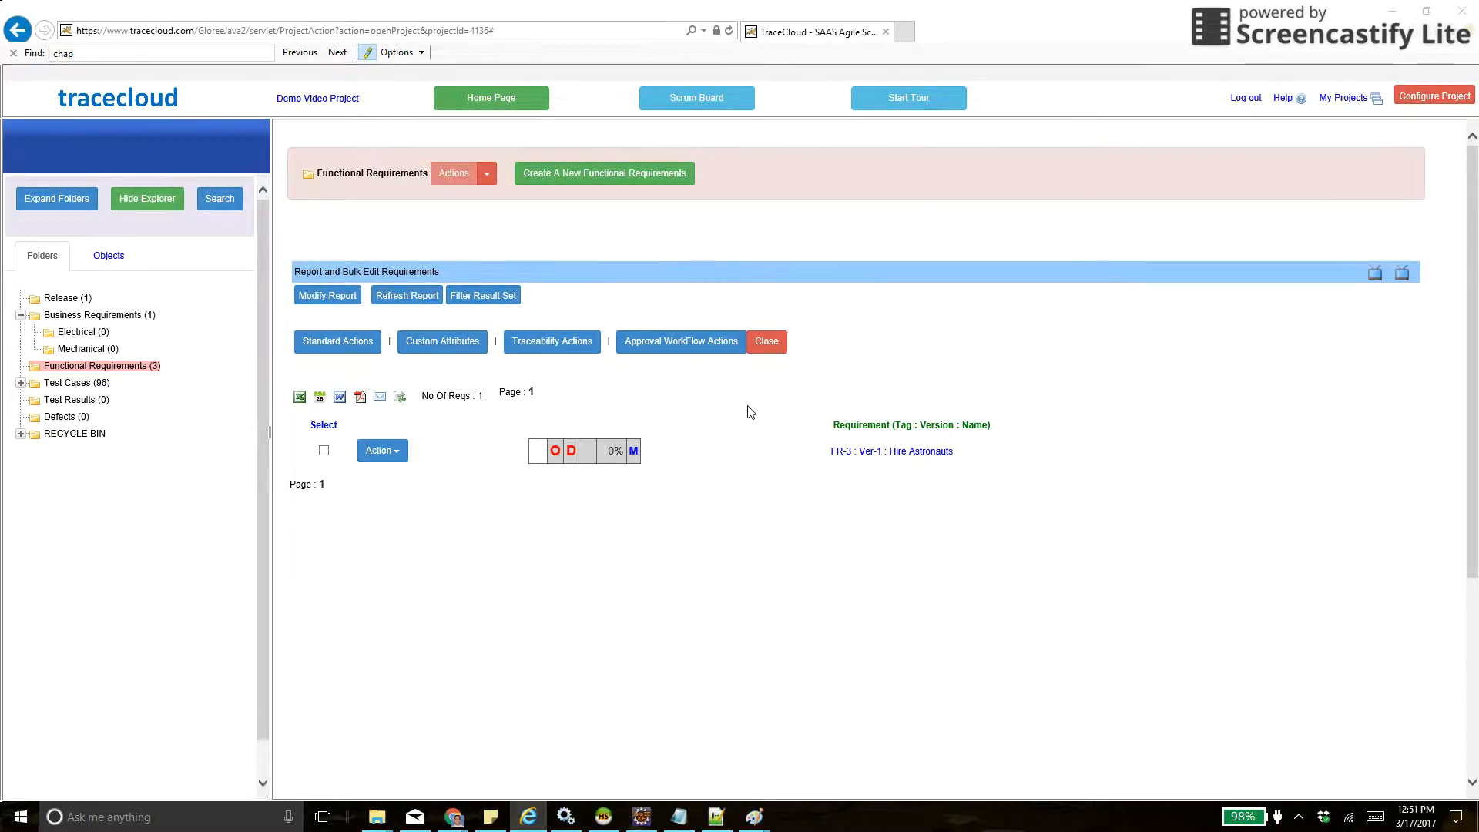
- Return to My Status on the home page and list the items under Pending my approval and under Pending Approval
click(488, 103)
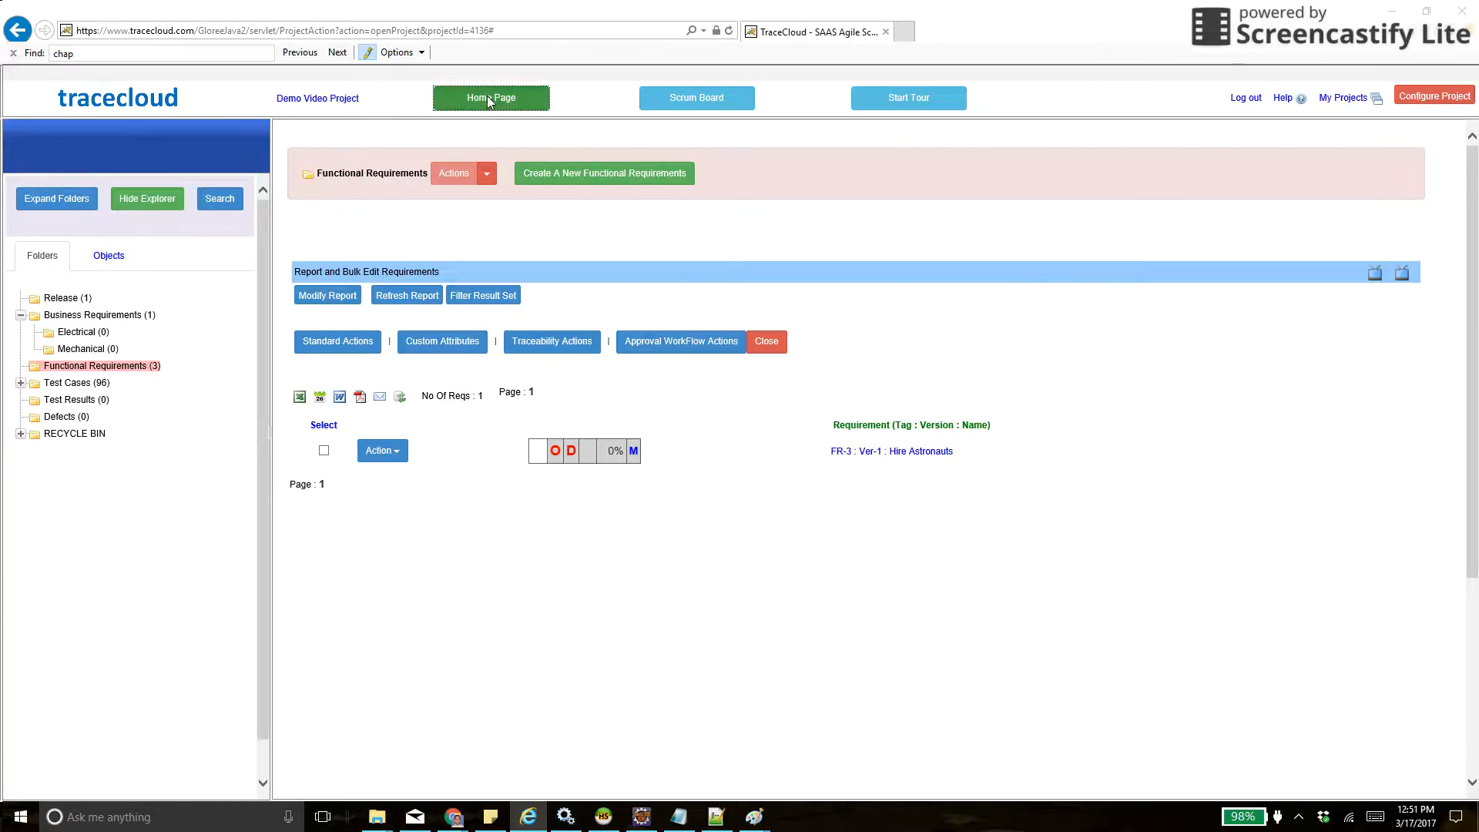
click(414, 223)
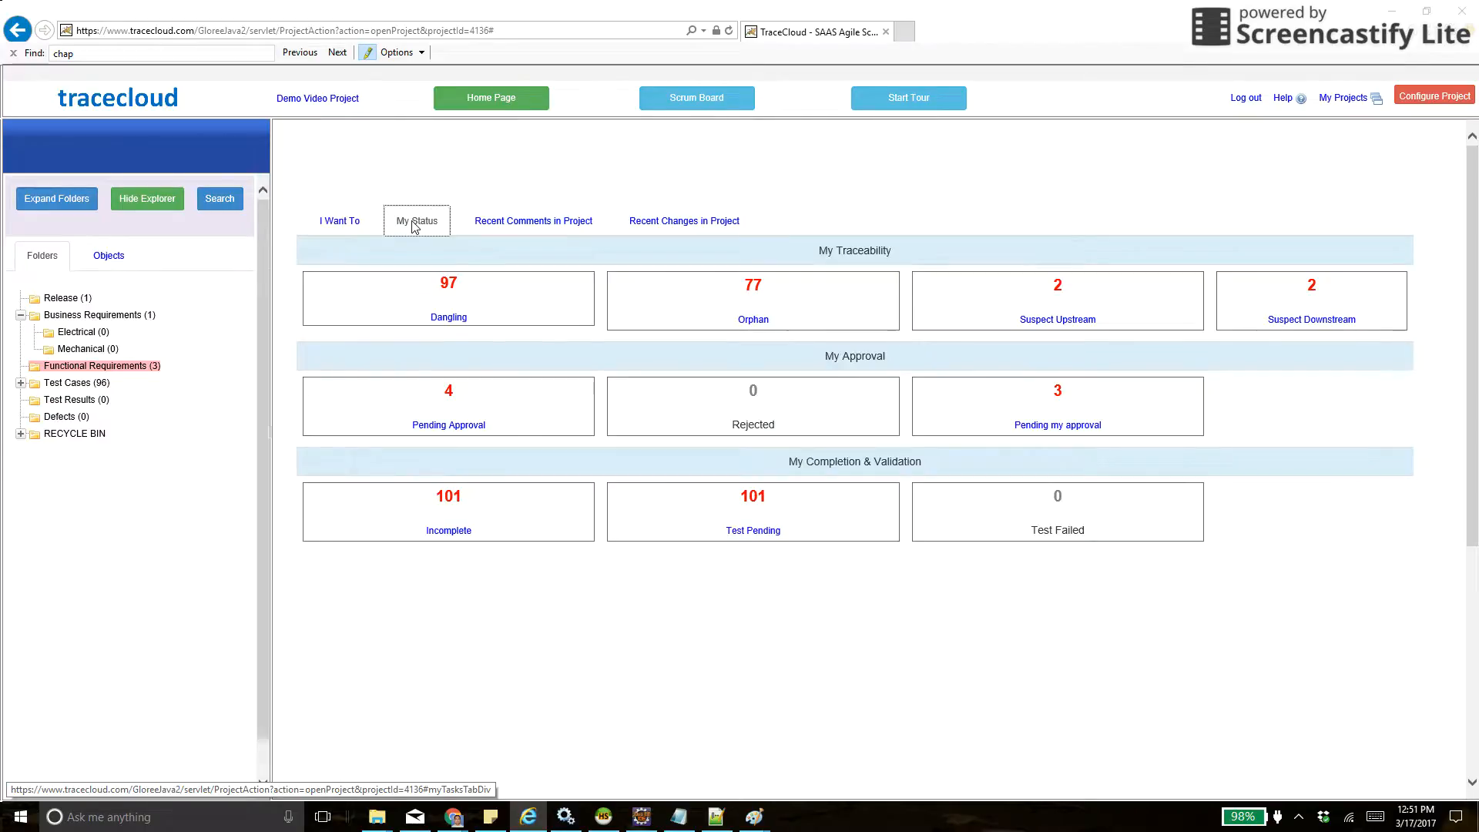
click(1052, 428)
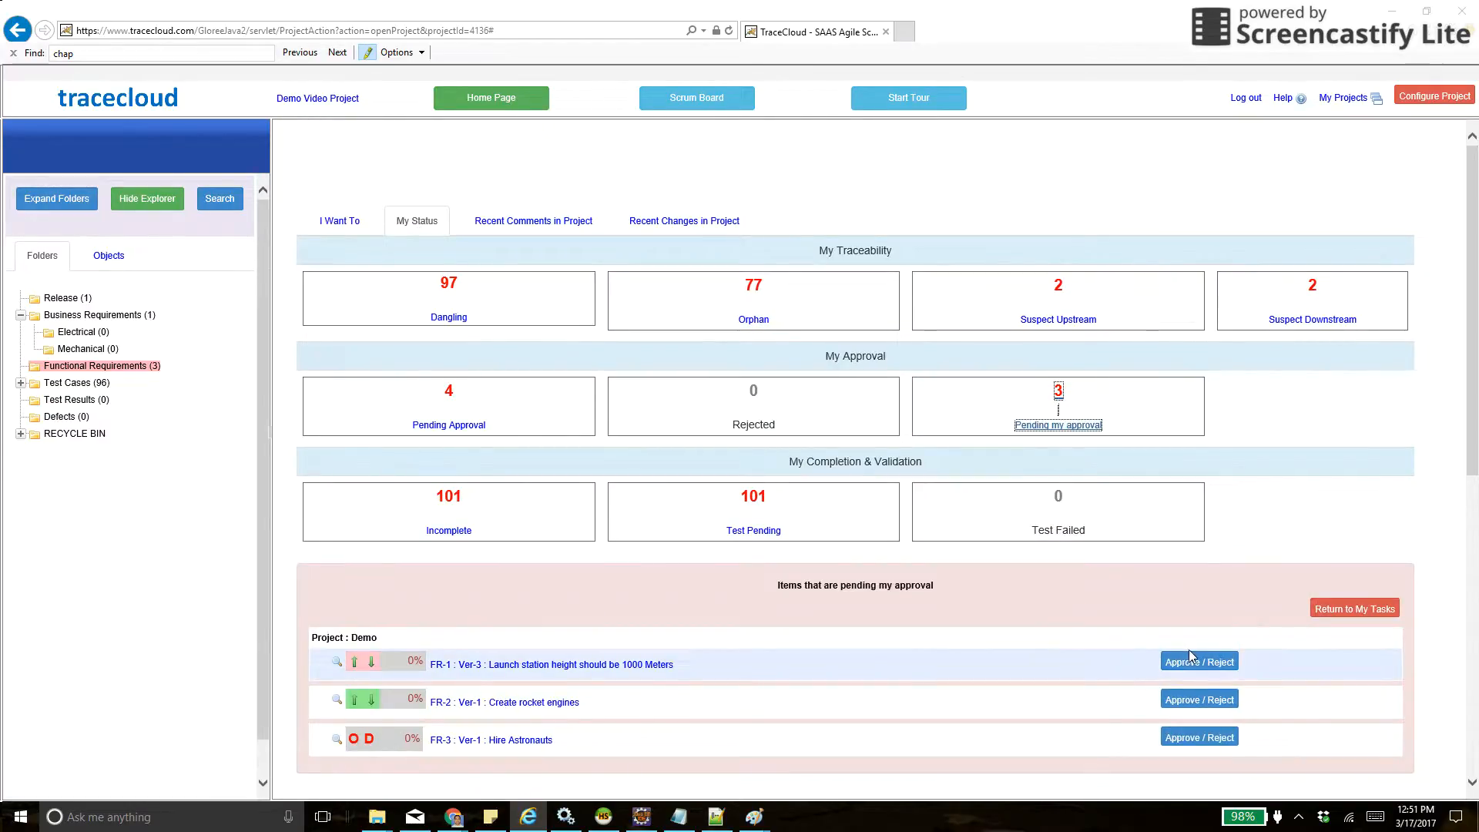
click(451, 426)
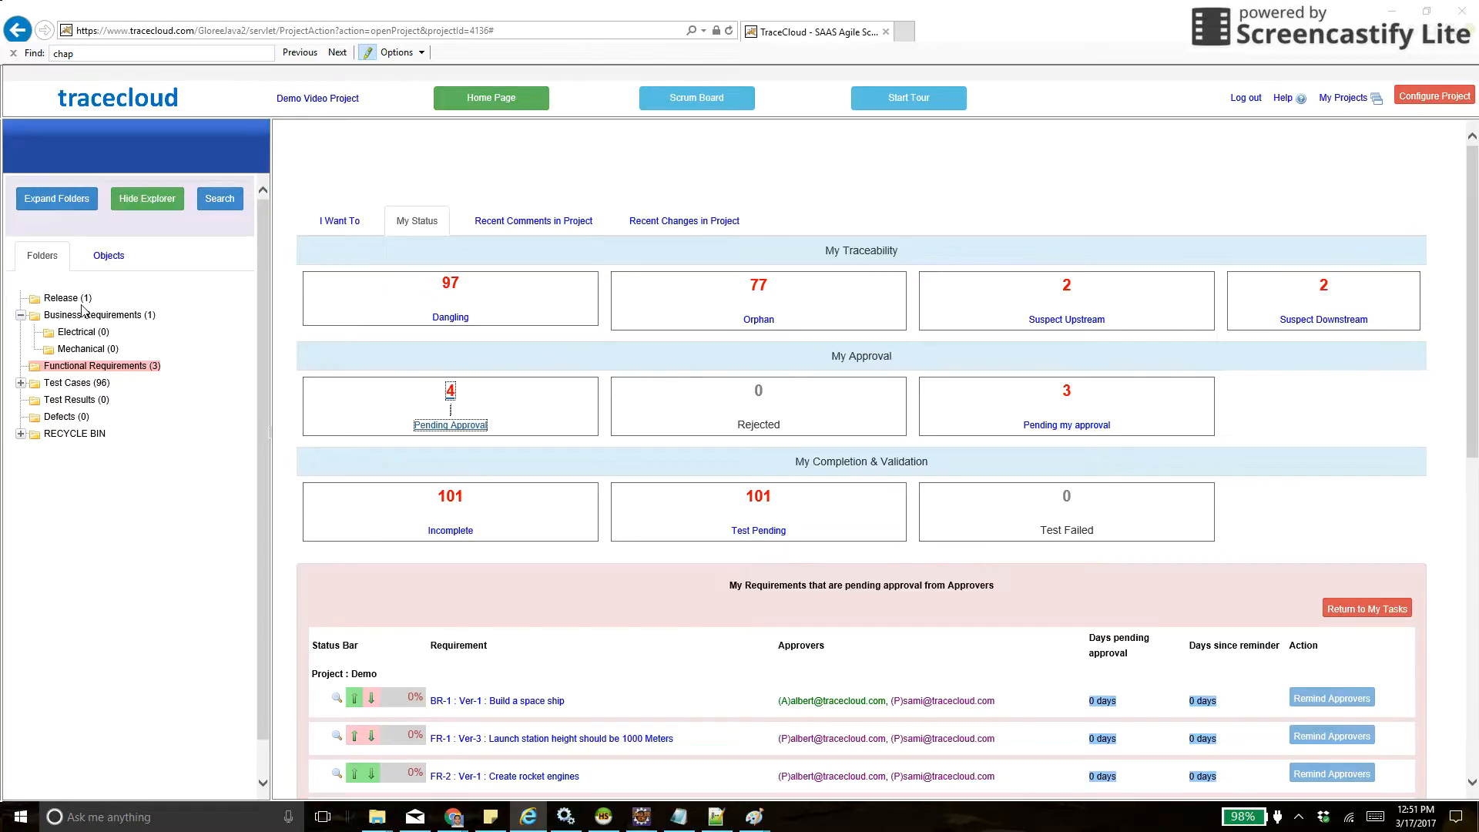
- Collapse the Business Requirements folder, open the Release folder and examine the metrics for release REL-1
click(21, 315)
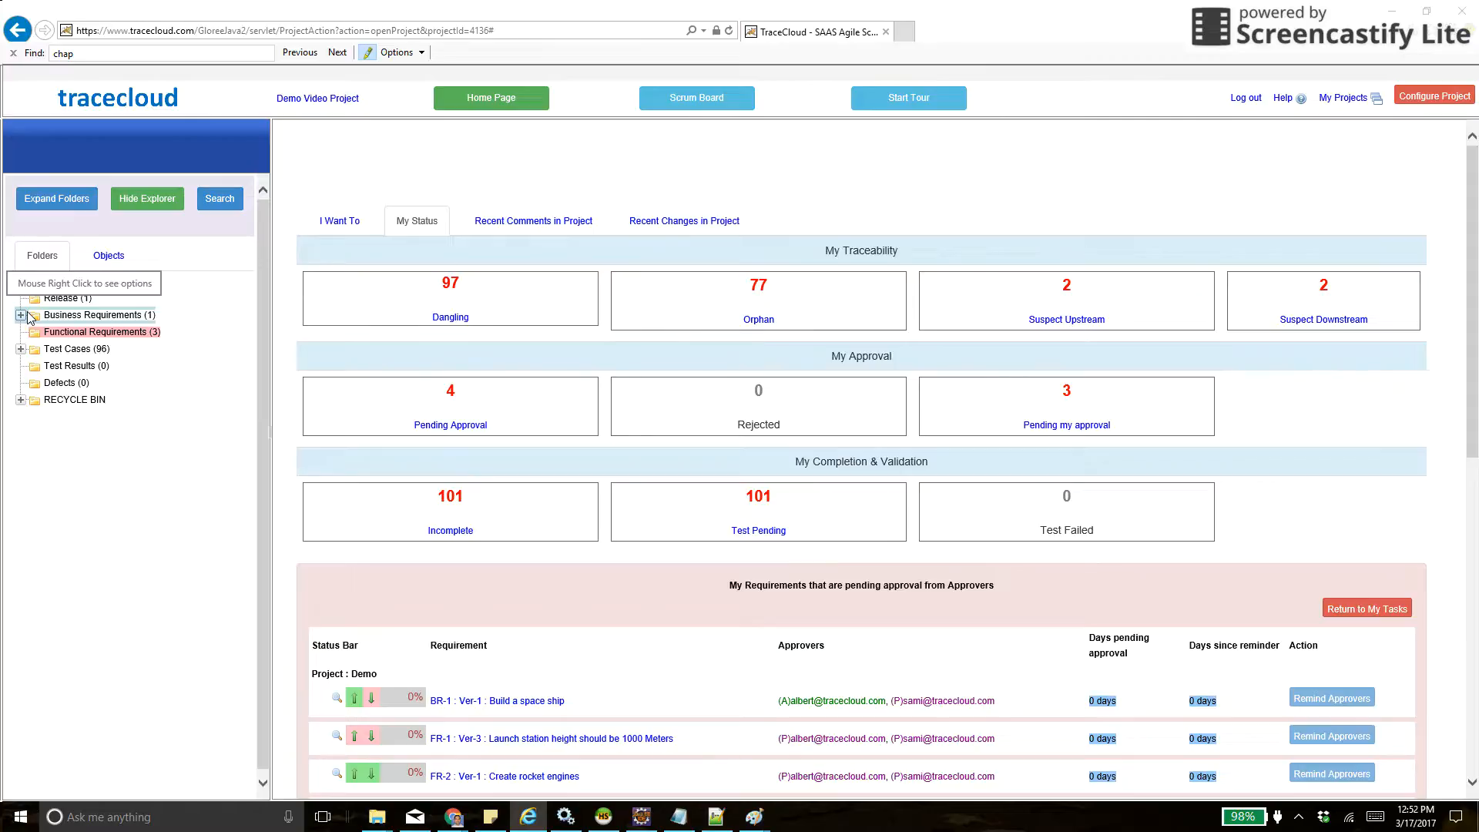
click(68, 298)
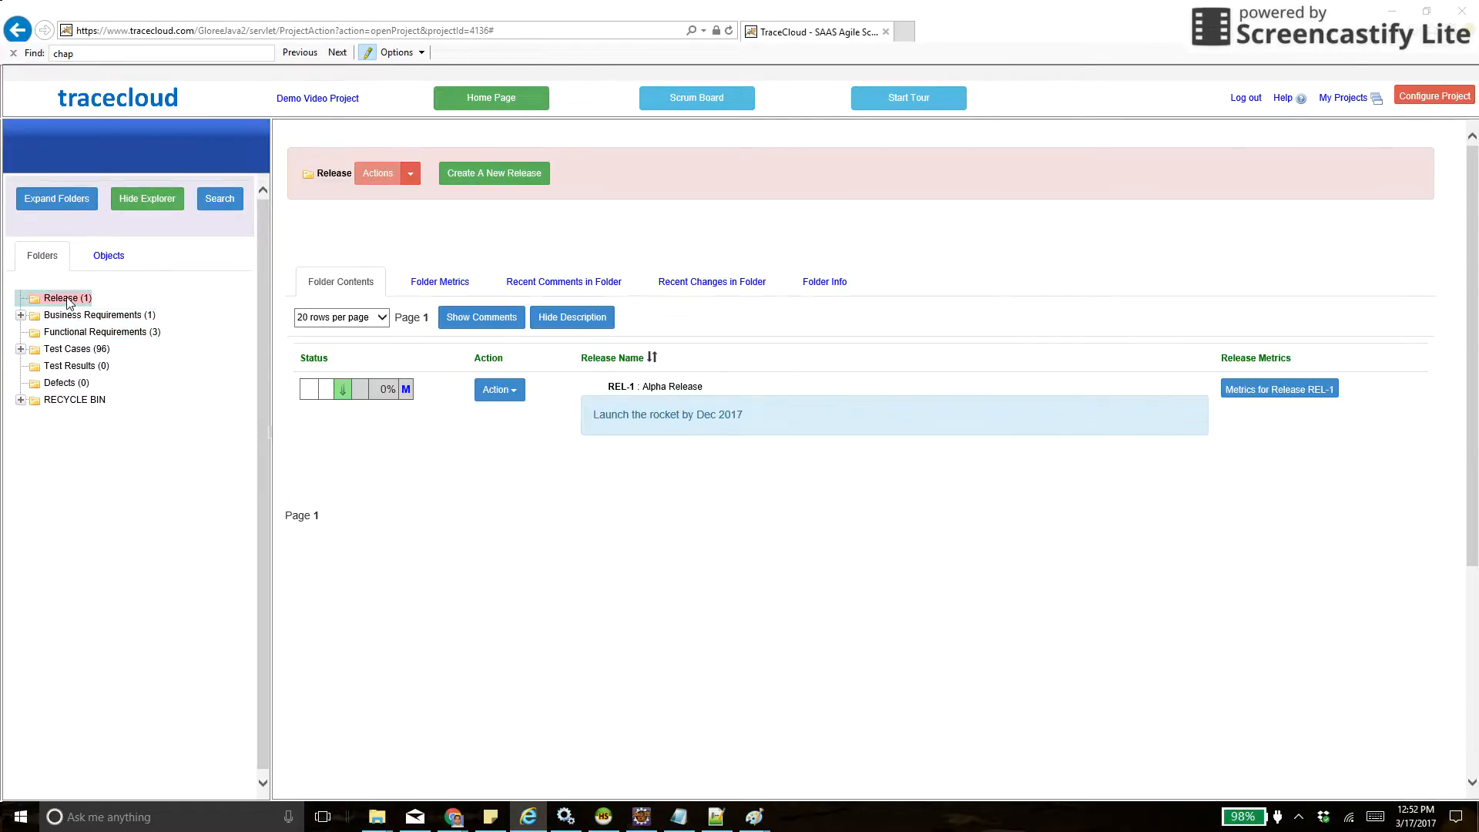
click(1274, 393)
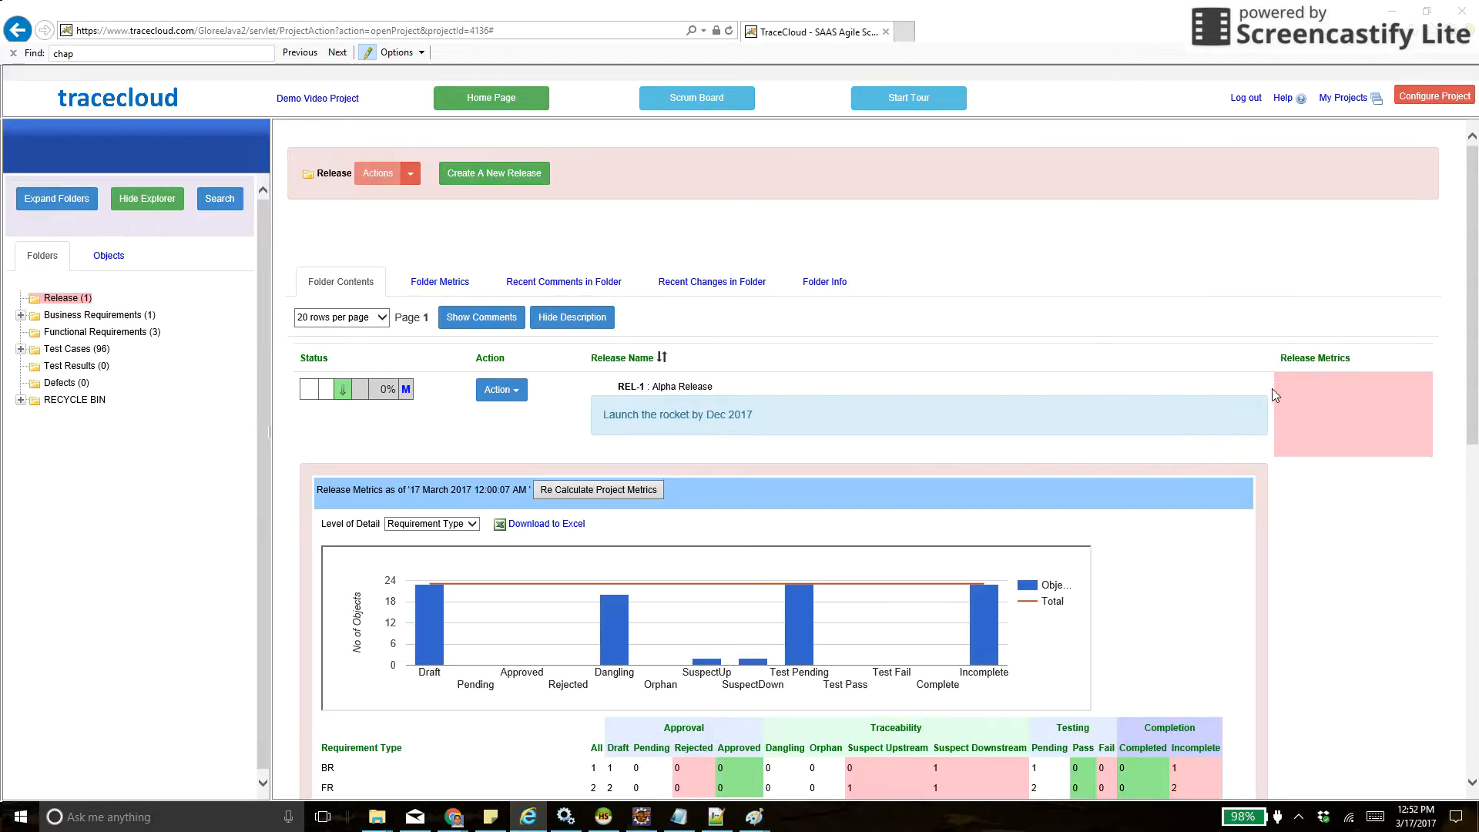
scroll(1094, 469, down, 2)
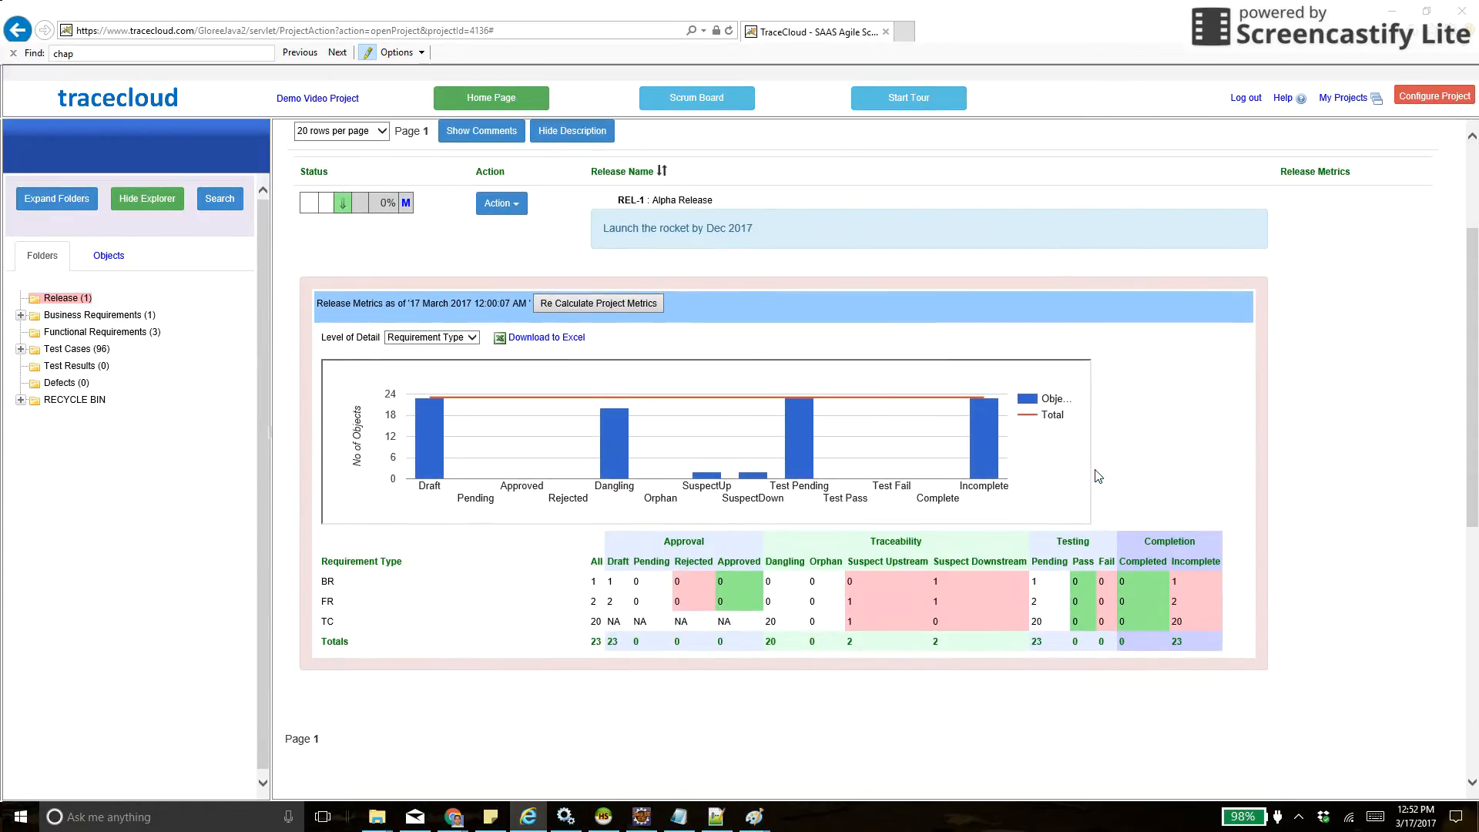